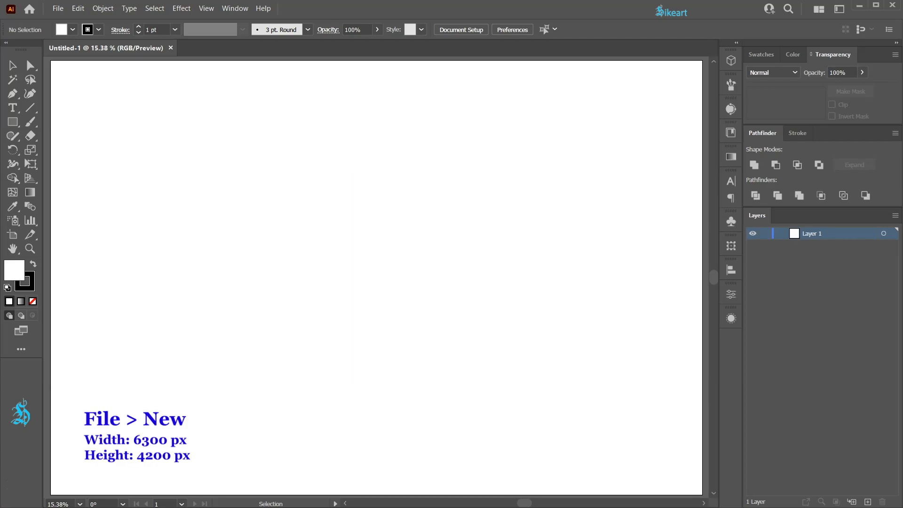
Set the stroke to none and the fill colour to yellow-orange ffc955
key(x)
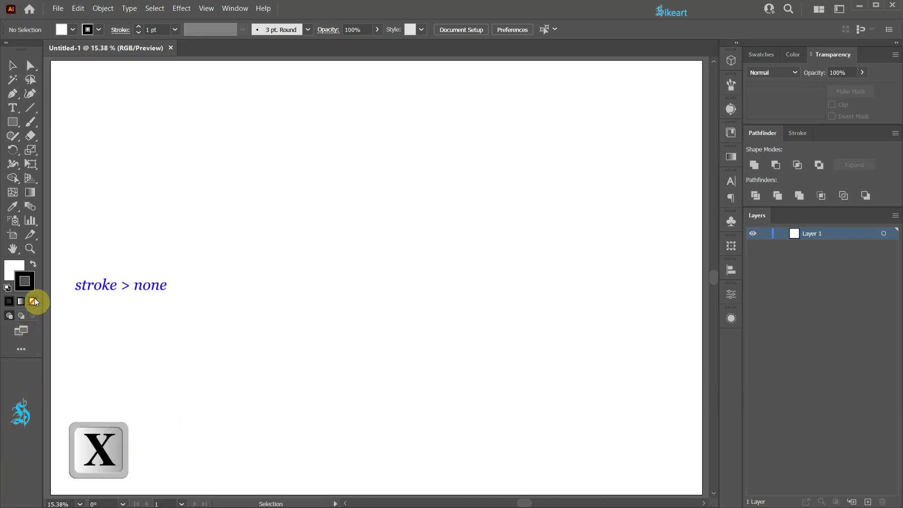
click(33, 302)
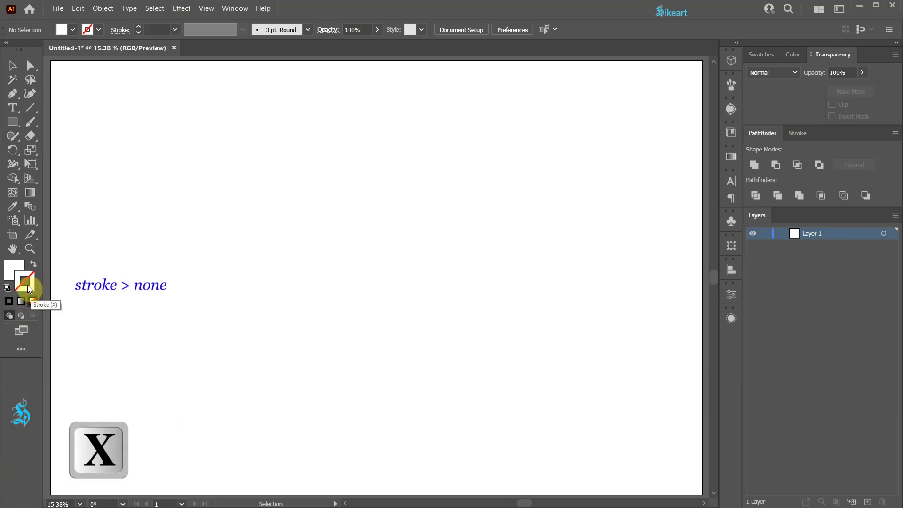
click(796, 55)
click(768, 147)
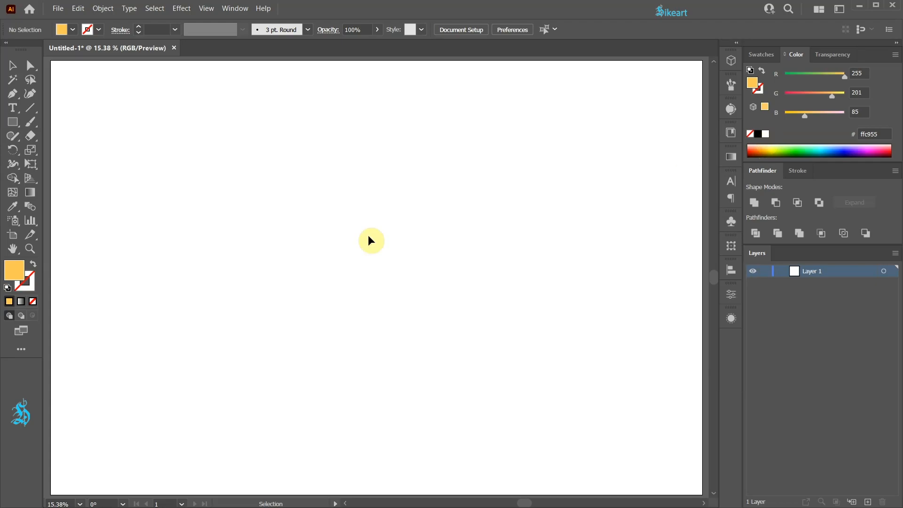
Create a 2000 px square with linked proportions near the artboard's upper-left corner, and deselect it
key(m)
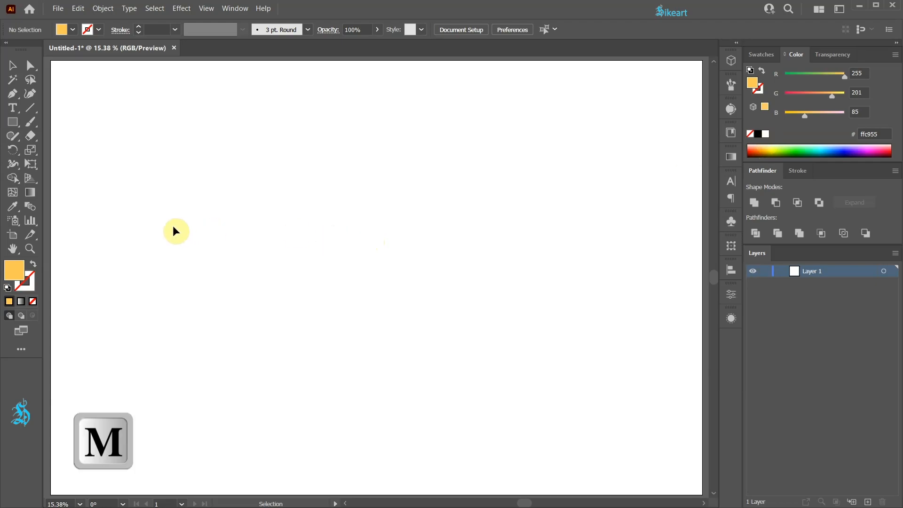
key(m)
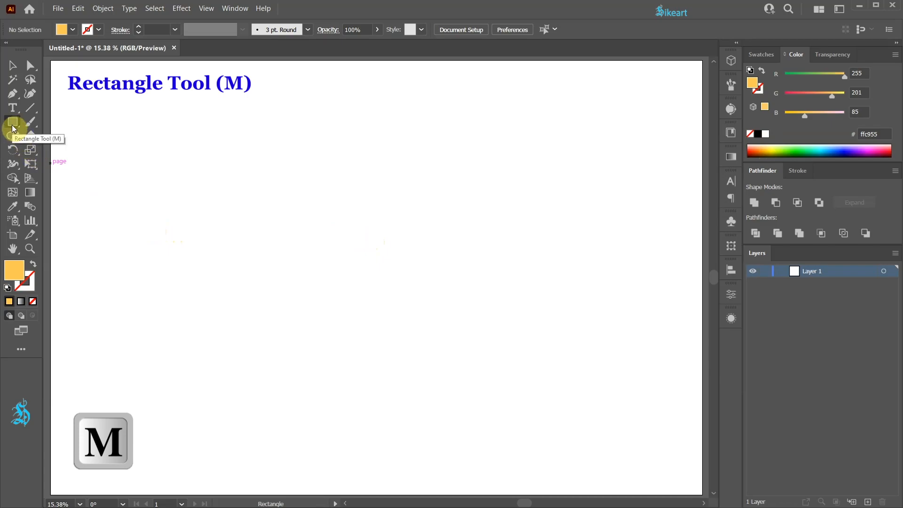
click(57, 67)
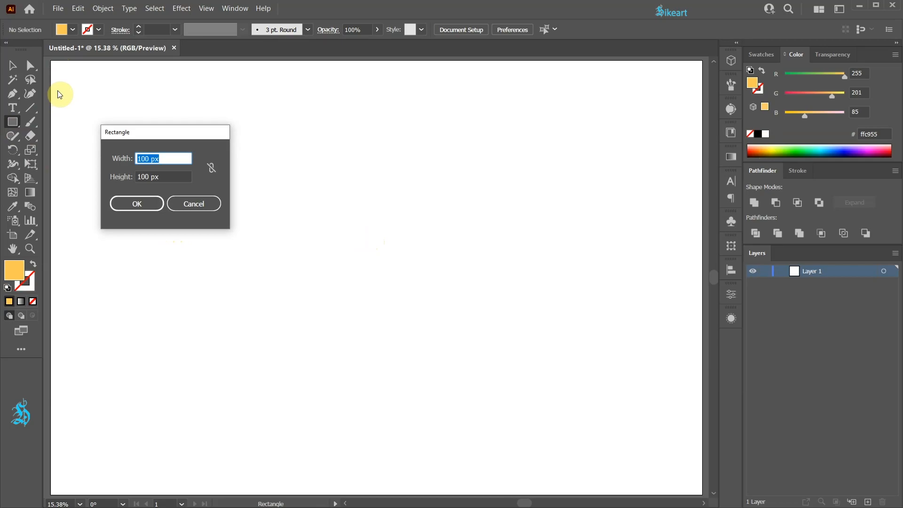
click(212, 167)
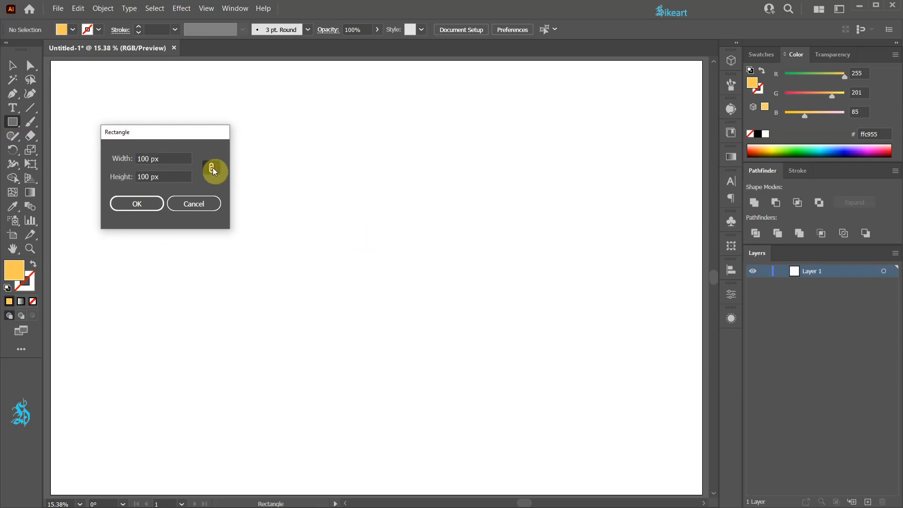
double_click(142, 157)
double_click(142, 157)
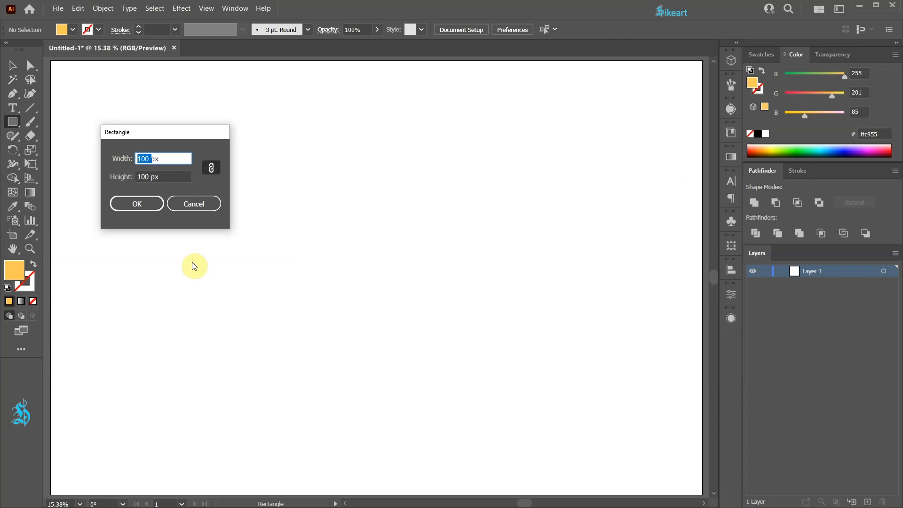
text(2000)
click(152, 207)
key(v)
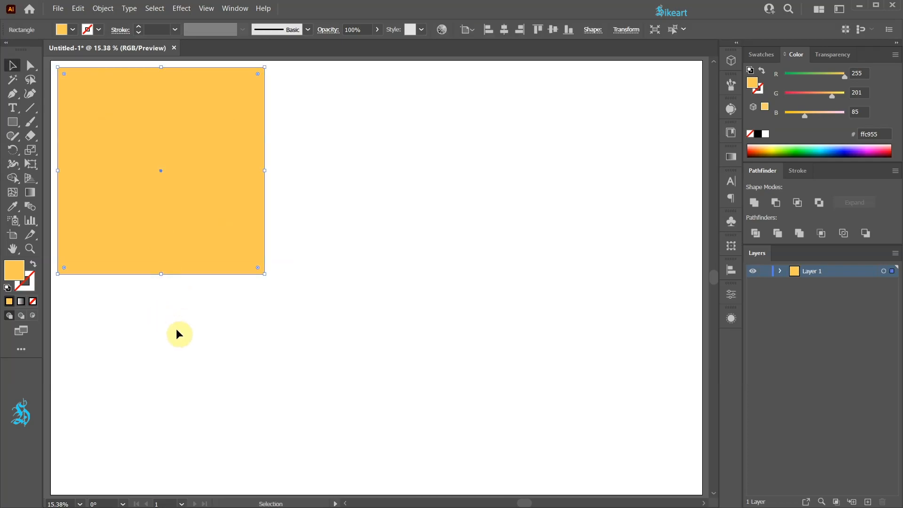
click(176, 329)
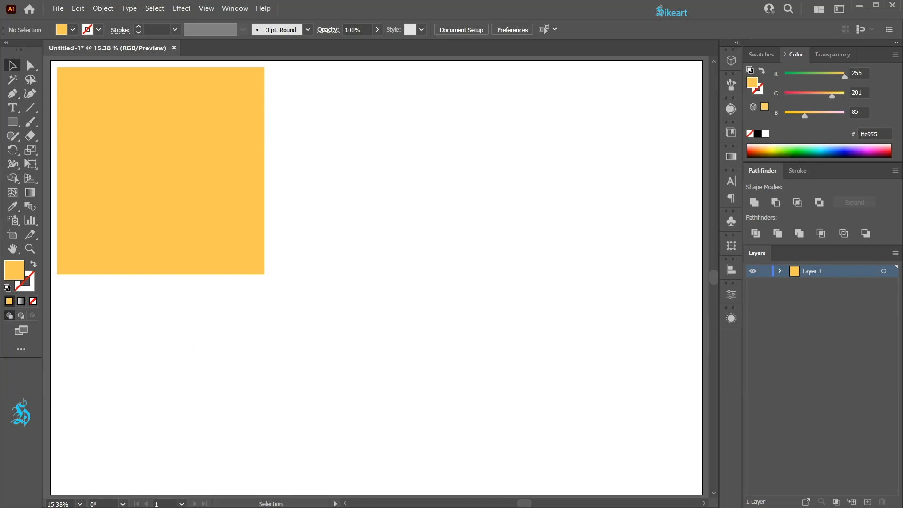
Place the mountain image ph-1 on the artboard beside the yellow square at its original size
click(58, 8)
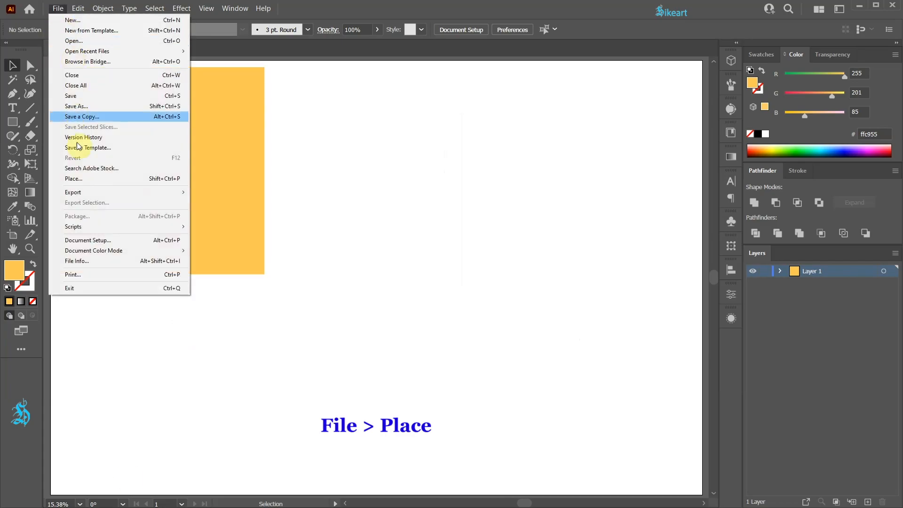
click(84, 178)
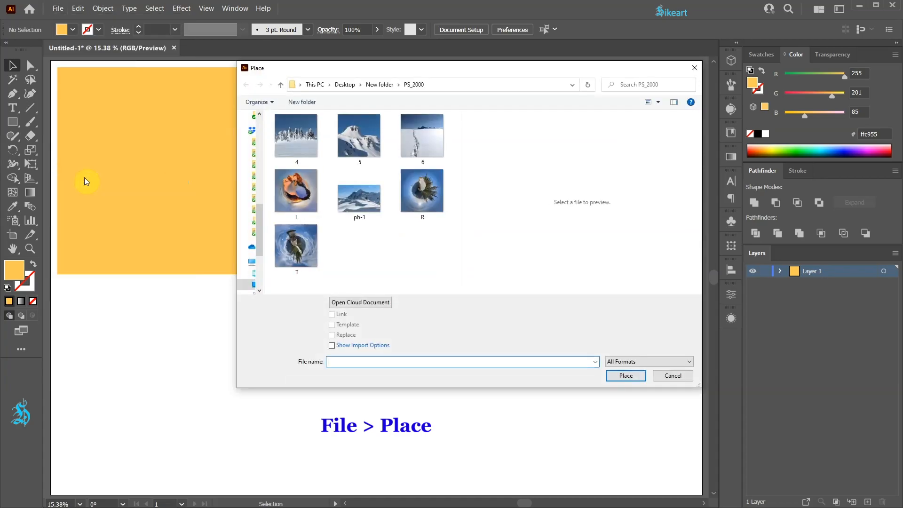
click(354, 208)
click(626, 375)
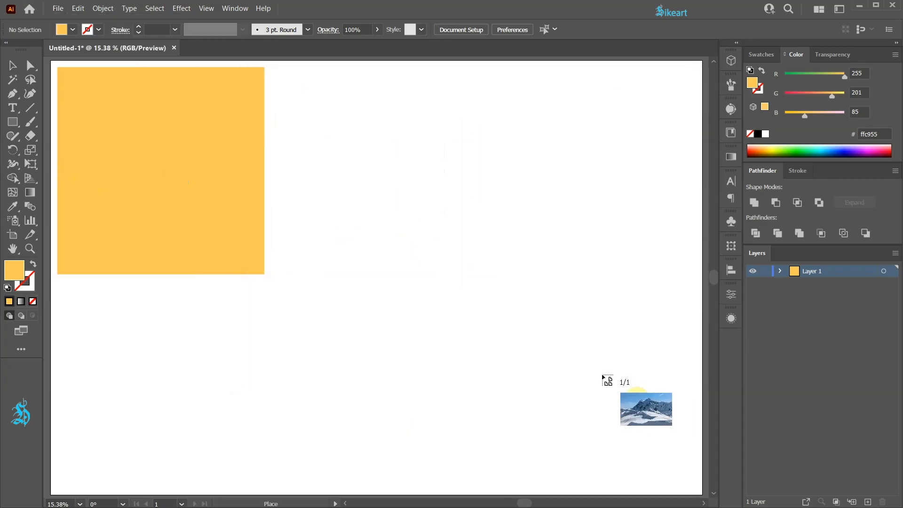
click(269, 139)
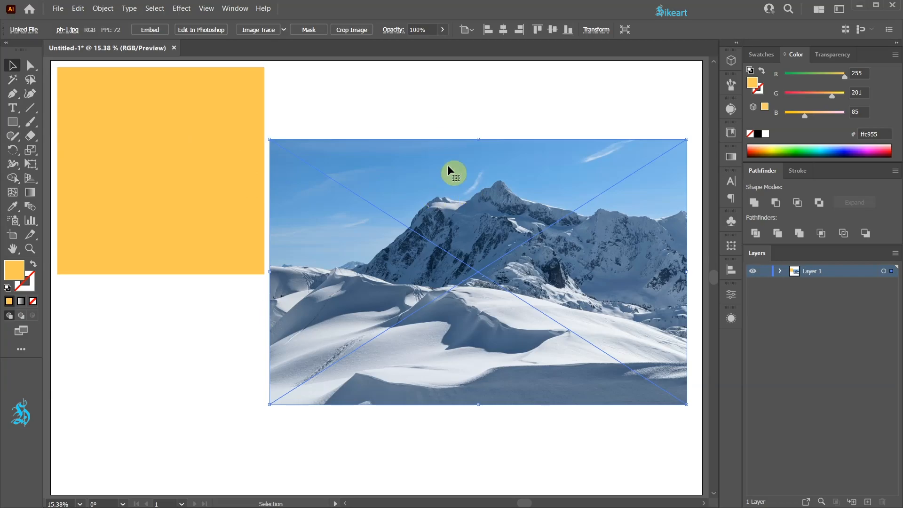
Crop the mountain image to a 2000 px wide square with linked proportions, shifting the crop frame slightly left and up
click(359, 29)
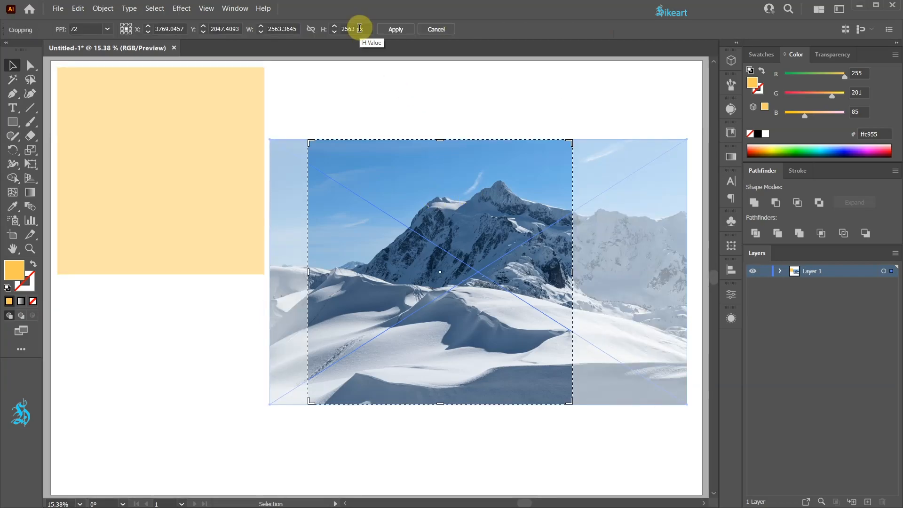
click(310, 30)
click(282, 29)
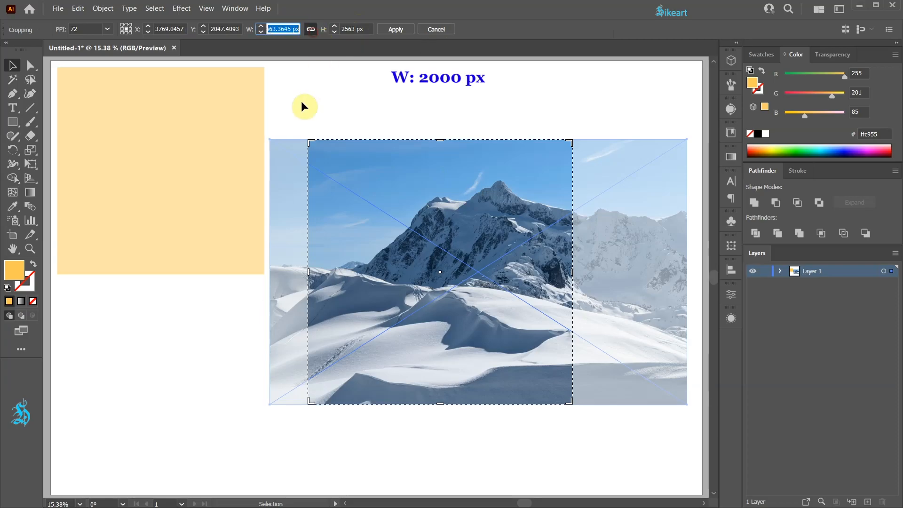
text(2000)
key(Tab)
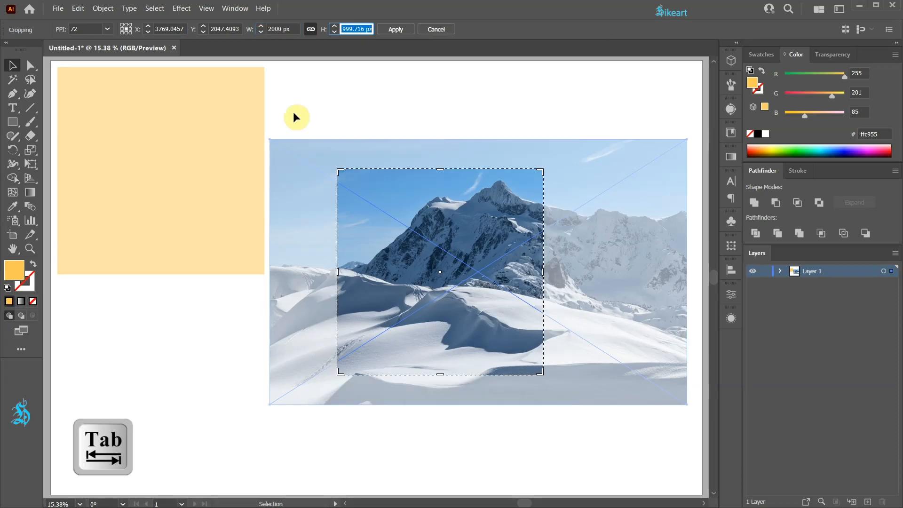
drag(414, 275, 396, 269)
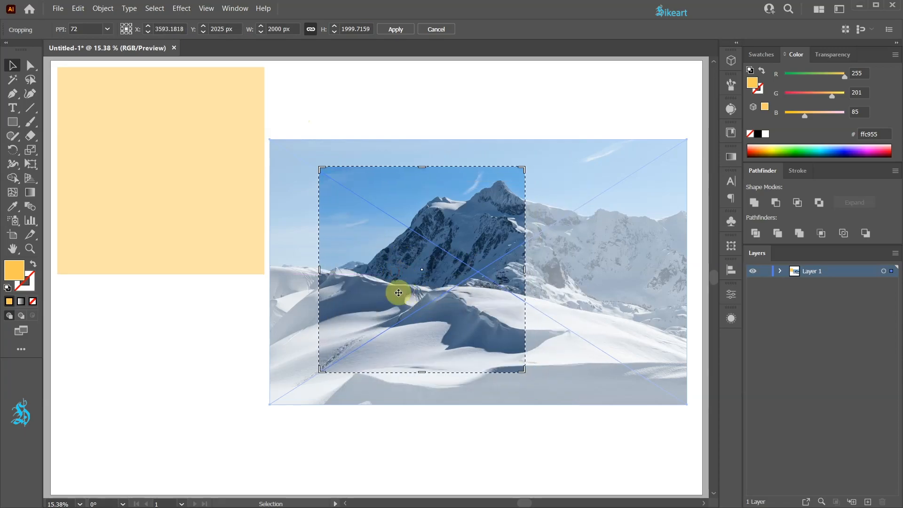
click(400, 29)
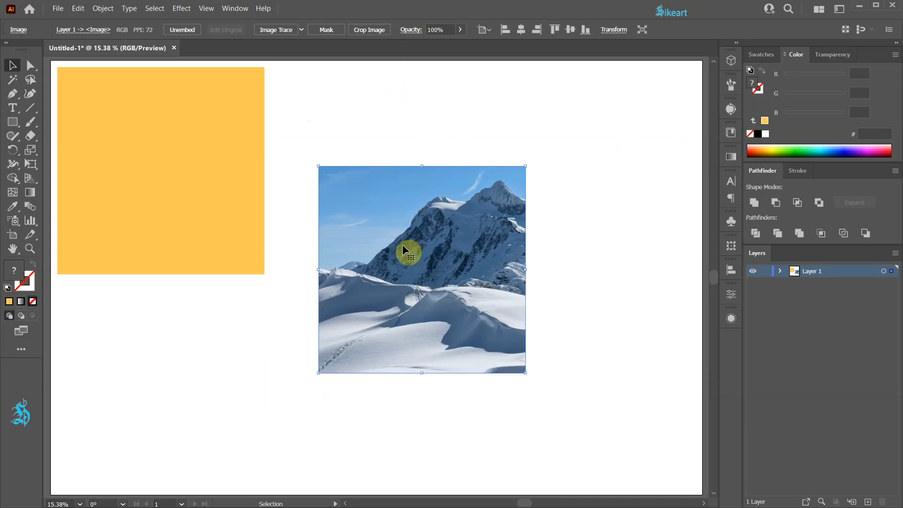
Overlay the cropped mountain image on the yellow square to compare their sizes, and delete the image
drag(369, 252, 109, 156)
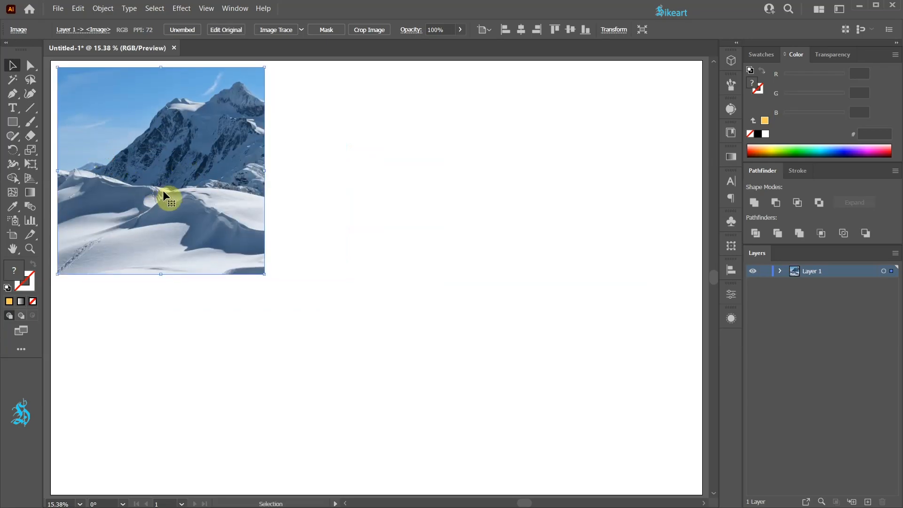
drag(163, 190, 383, 192)
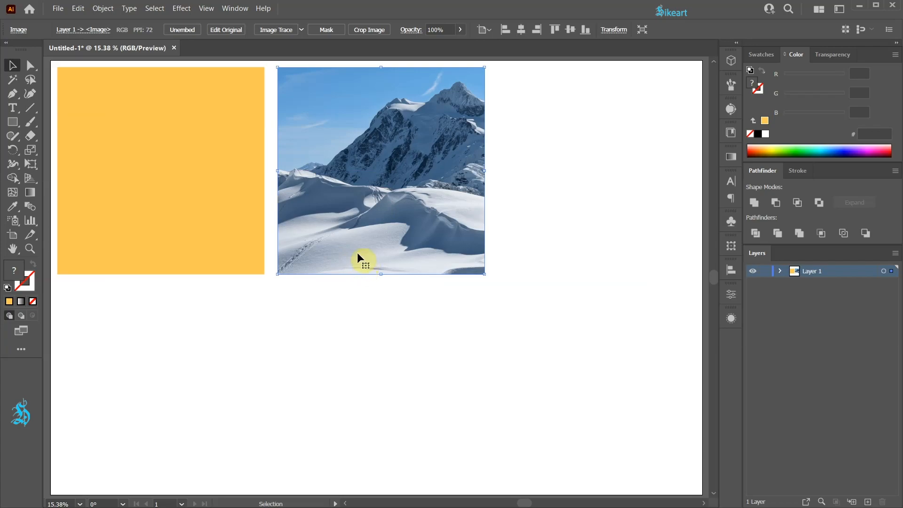
key(Delete)
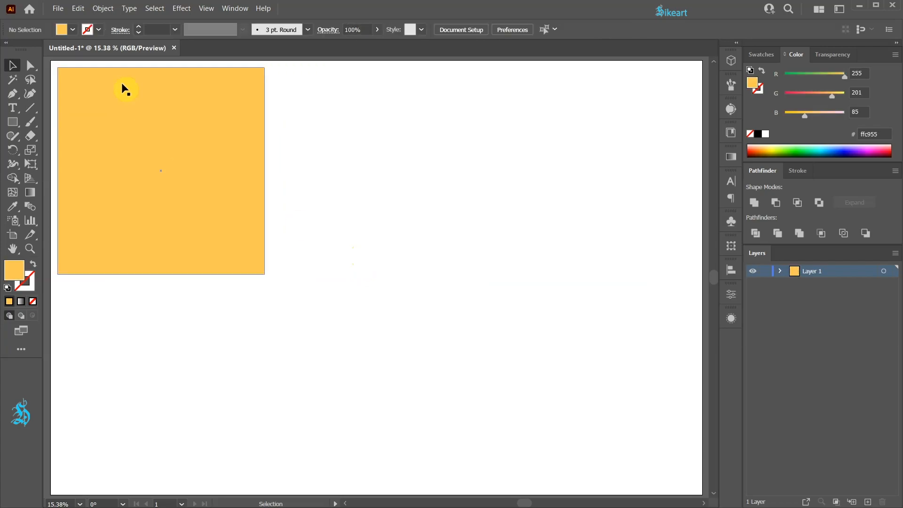
Place the images L, R and T together, with L and R in a row beside the yellow square and T below L
click(58, 8)
click(91, 178)
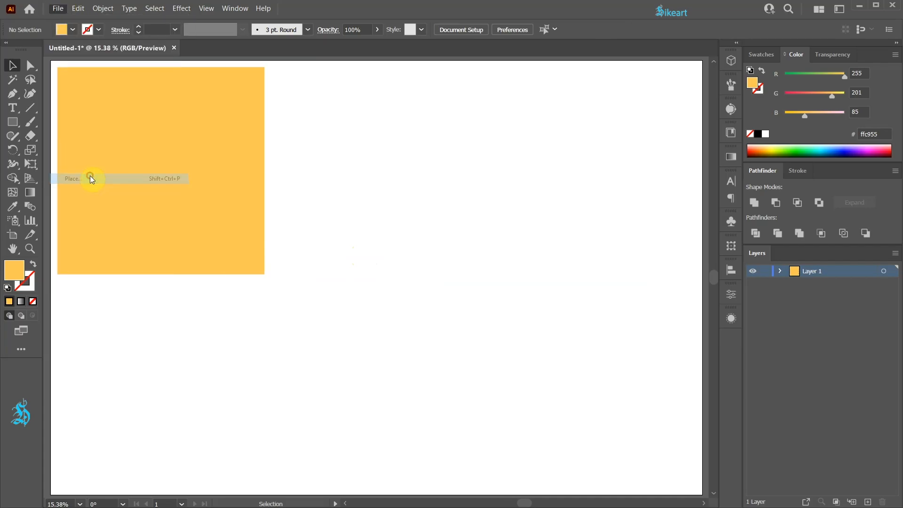
click(295, 196)
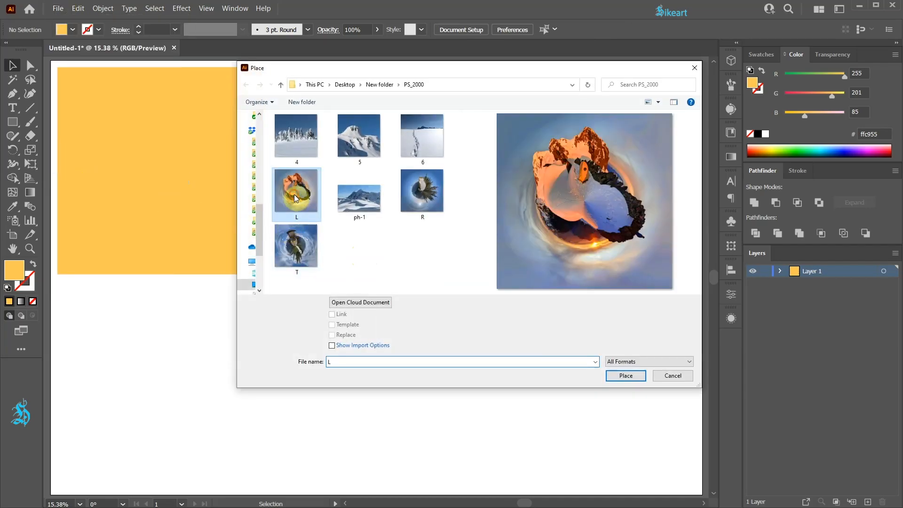
ctrl+click(422, 191)
ctrl+click(297, 252)
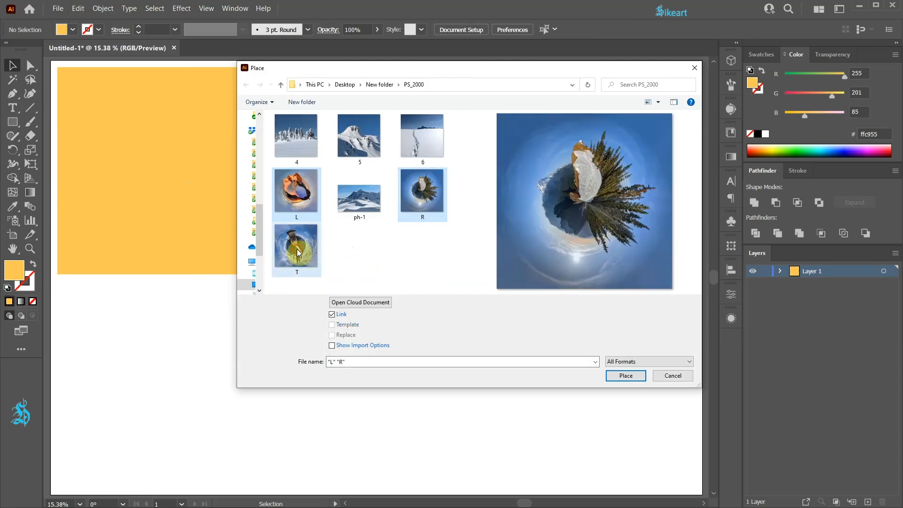
click(626, 375)
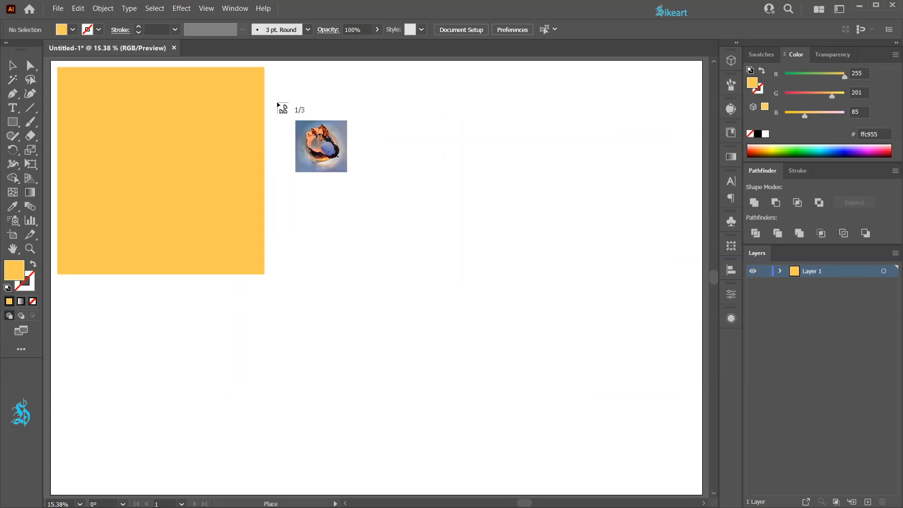
click(268, 68)
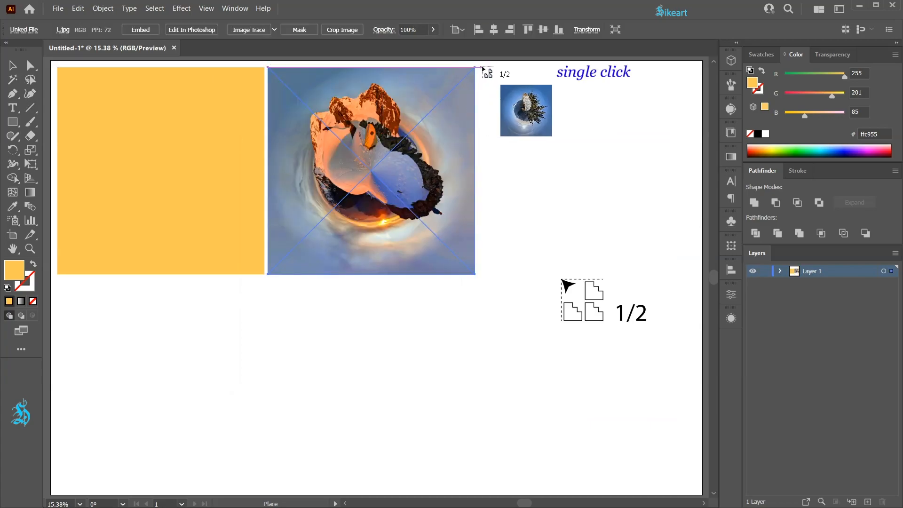
click(482, 67)
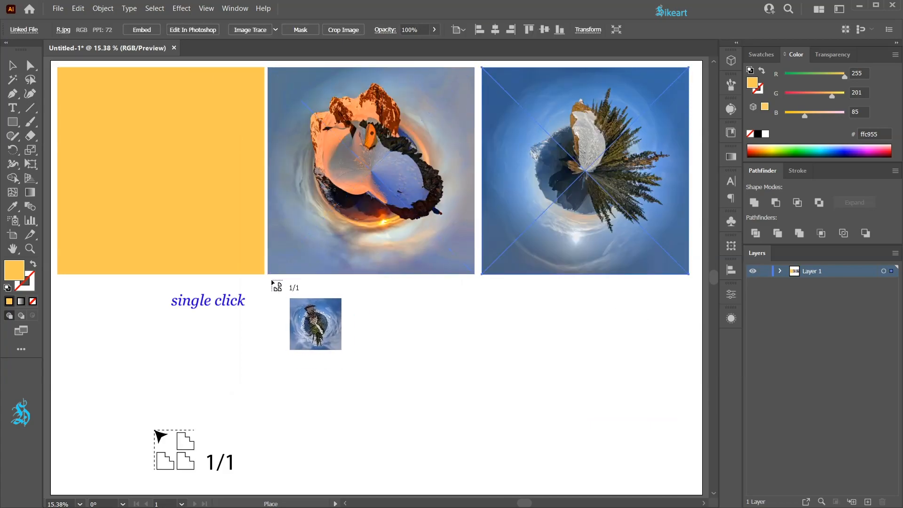
click(268, 279)
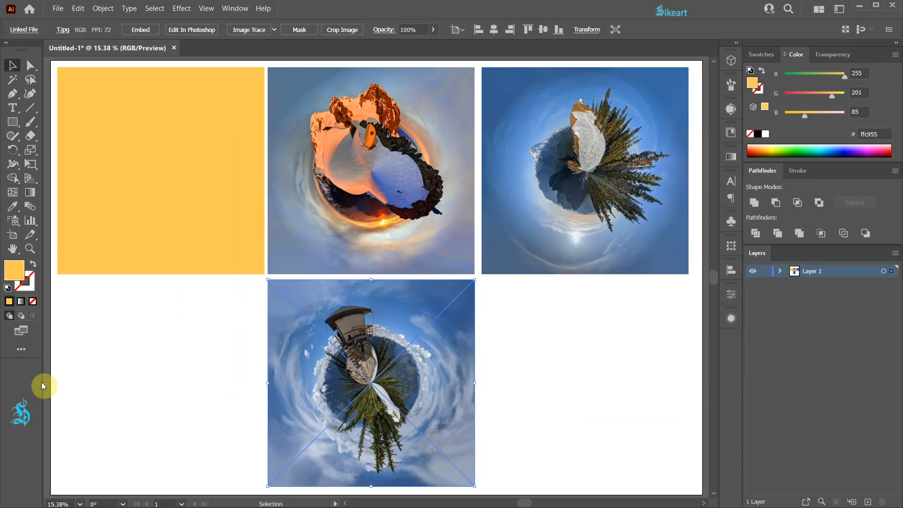
click(105, 382)
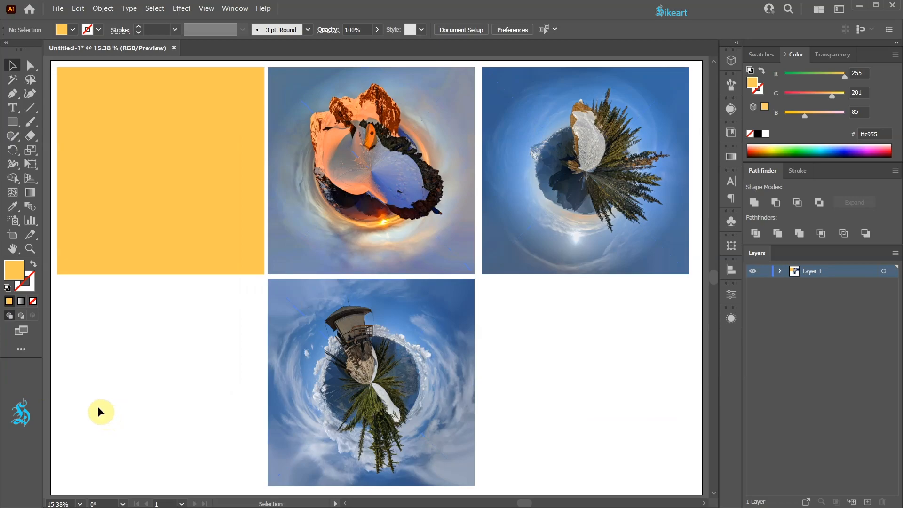
Display the Symbols panel and expand Layer 1 to list its objects
click(732, 222)
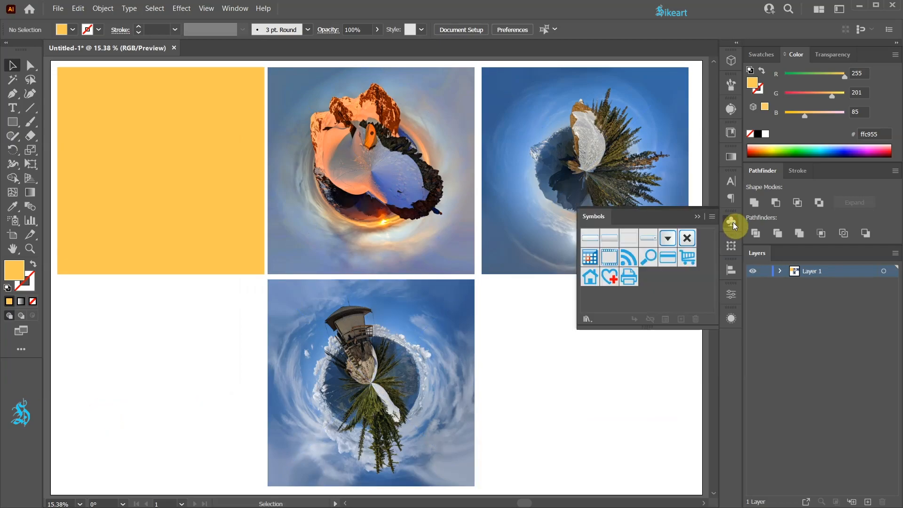
click(231, 9)
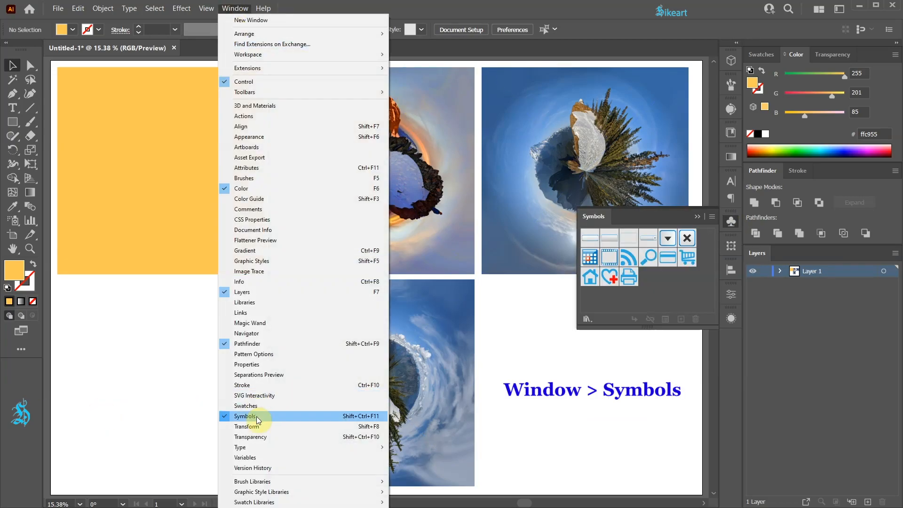
click(255, 417)
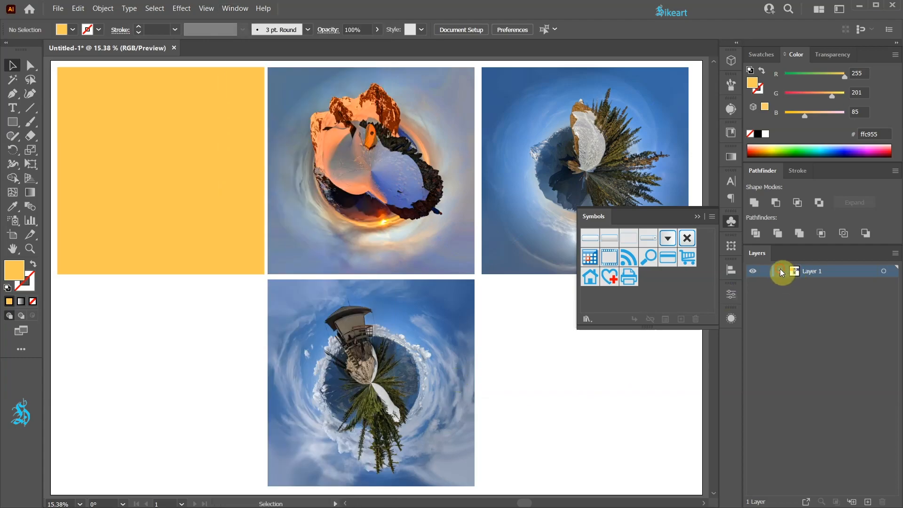
click(780, 272)
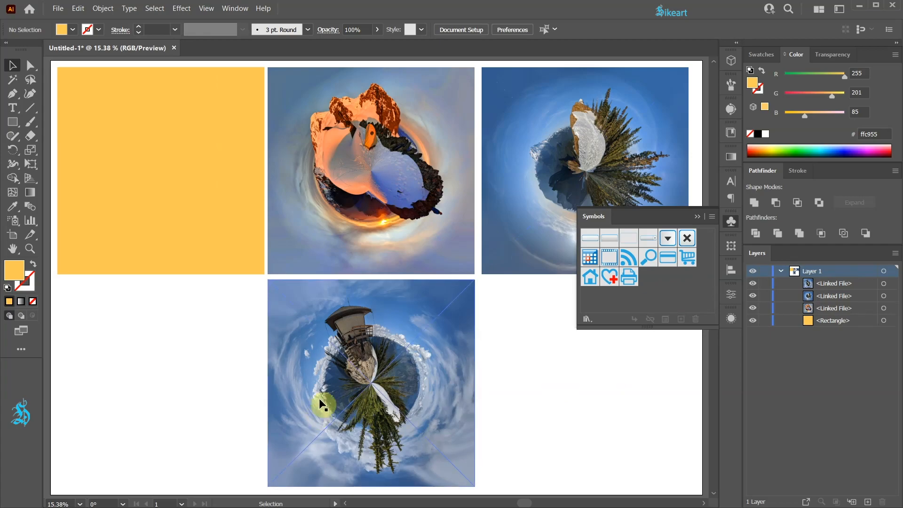
Try to turn the linked tower image below the row into a symbol
drag(426, 312, 641, 280)
click(477, 411)
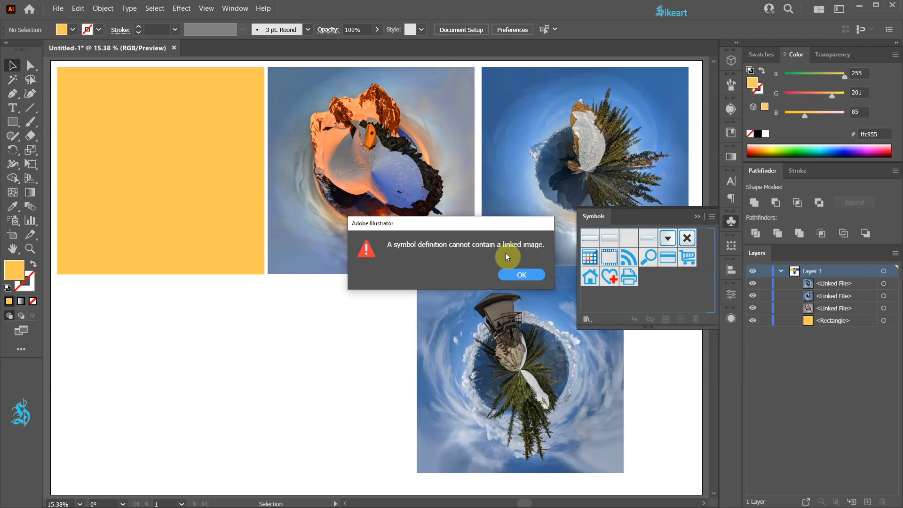
click(529, 273)
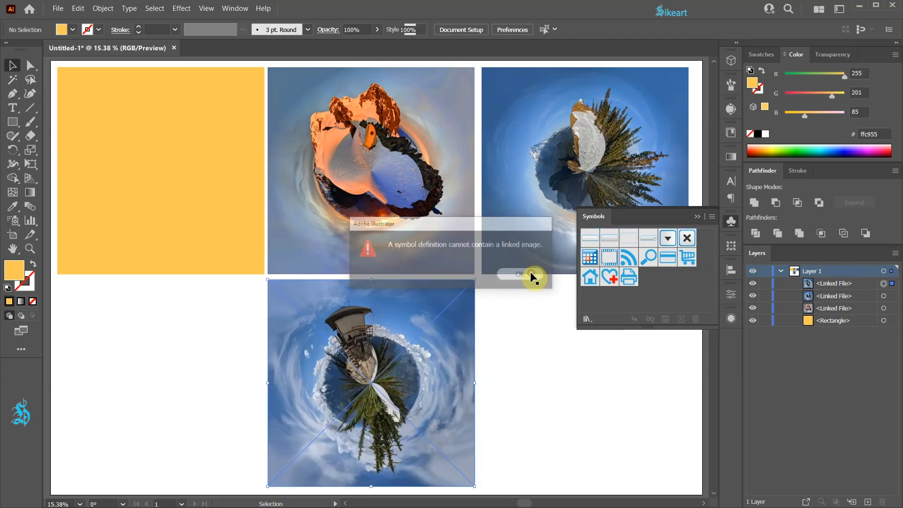
Embed all three linked images in the document and clear the selection
click(537, 314)
drag(527, 326, 337, 184)
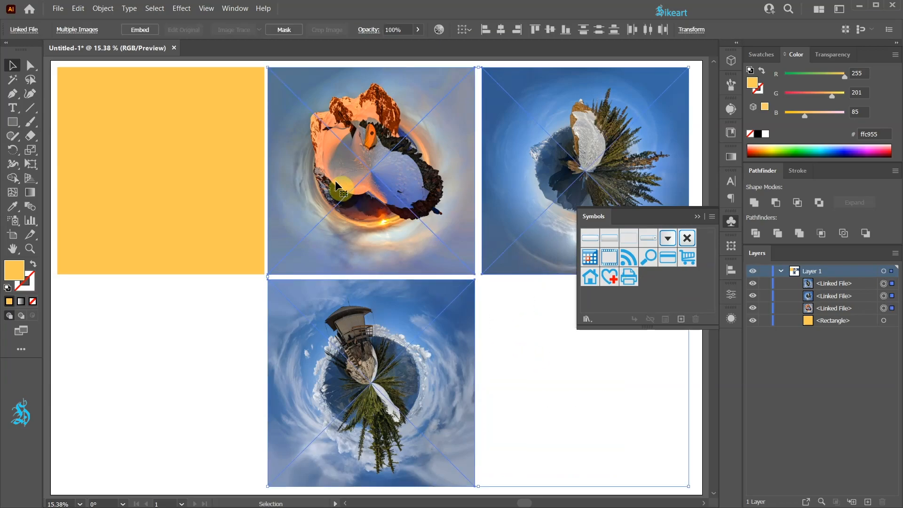
click(143, 30)
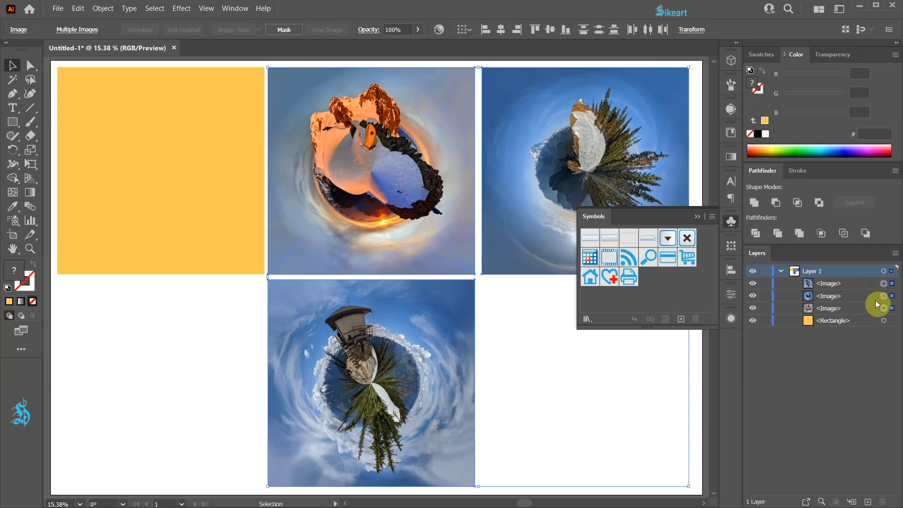
click(641, 385)
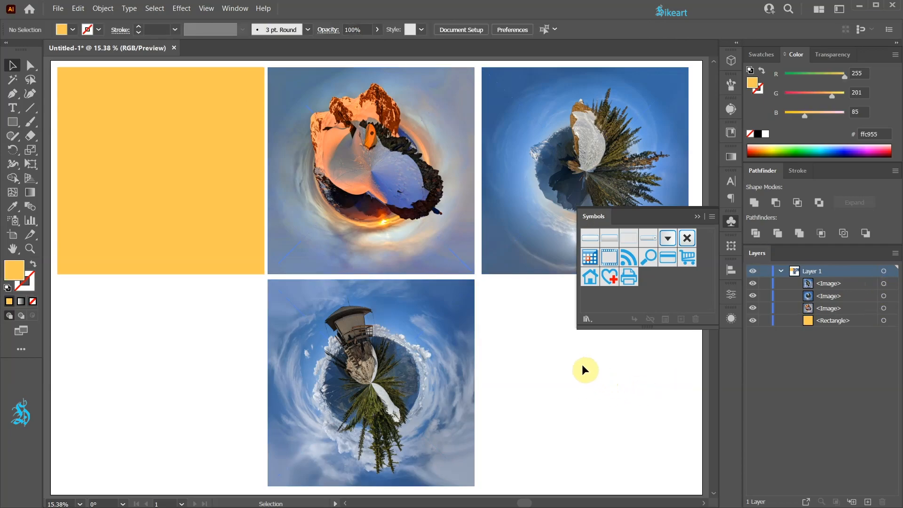
Create a dynamic symbol named front from the orange mountain image beside the yellow square
drag(404, 208, 639, 284)
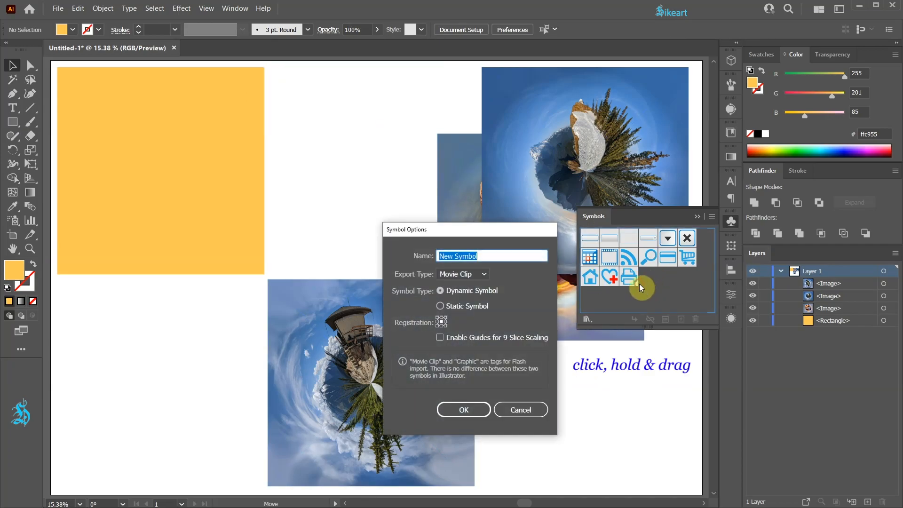
text(front)
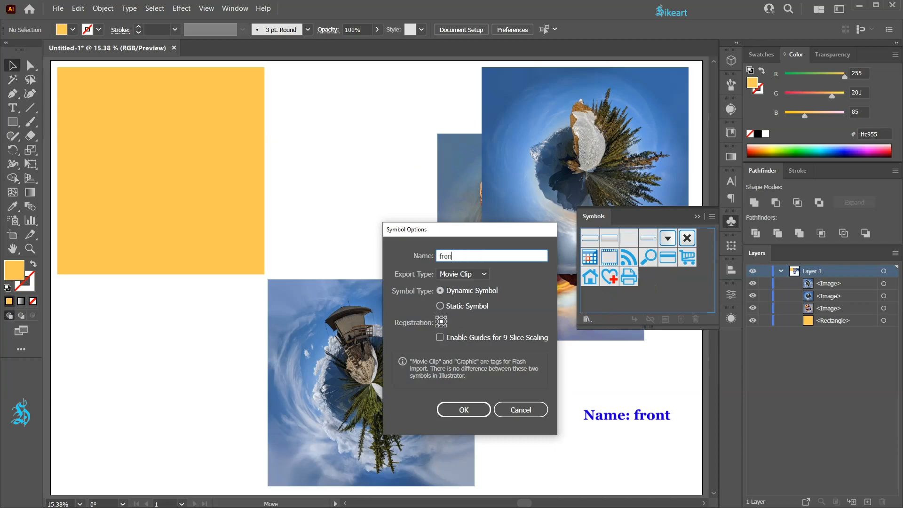
click(467, 409)
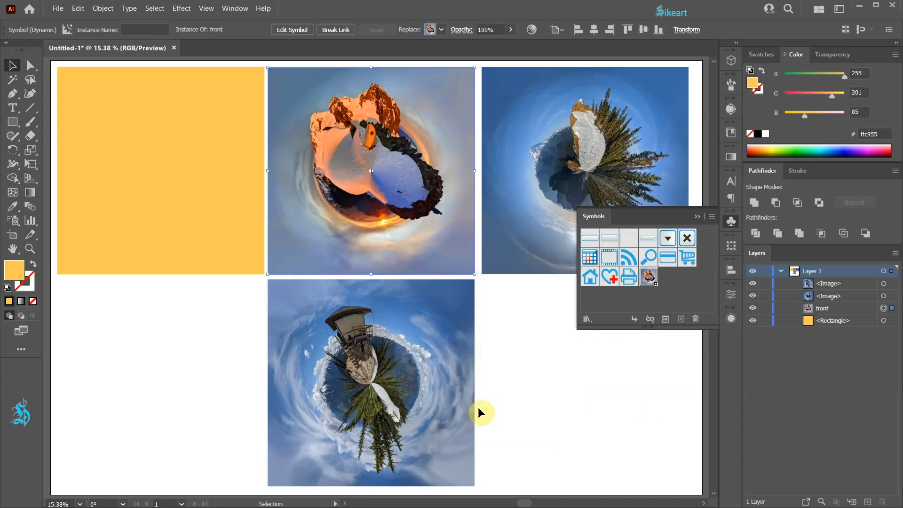
Create a symbol named right from the blue mountain image and one named top from the tower image
drag(524, 222, 636, 289)
text(right)
click(465, 408)
drag(410, 327, 679, 293)
text(top)
click(463, 408)
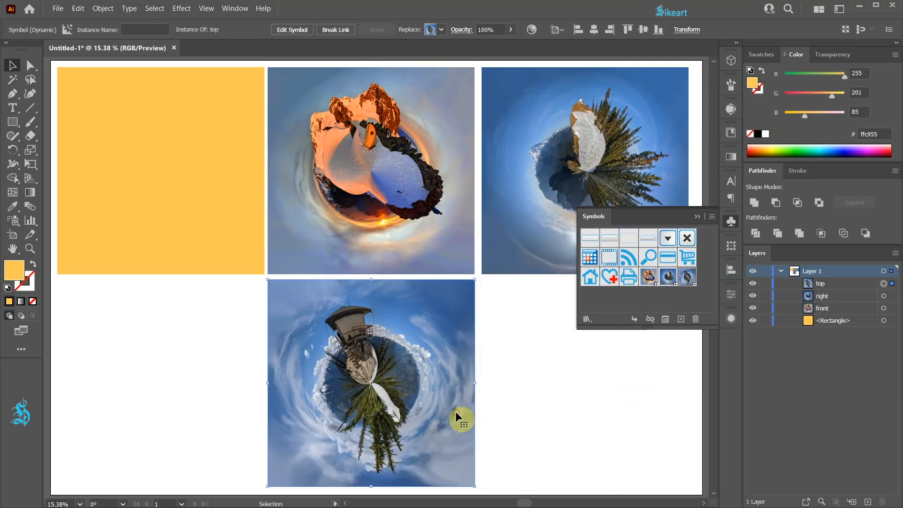
click(697, 218)
Move the front, right and top symbol instances together off the artboard, beyond its left edge
scroll(538, 333, down, 2)
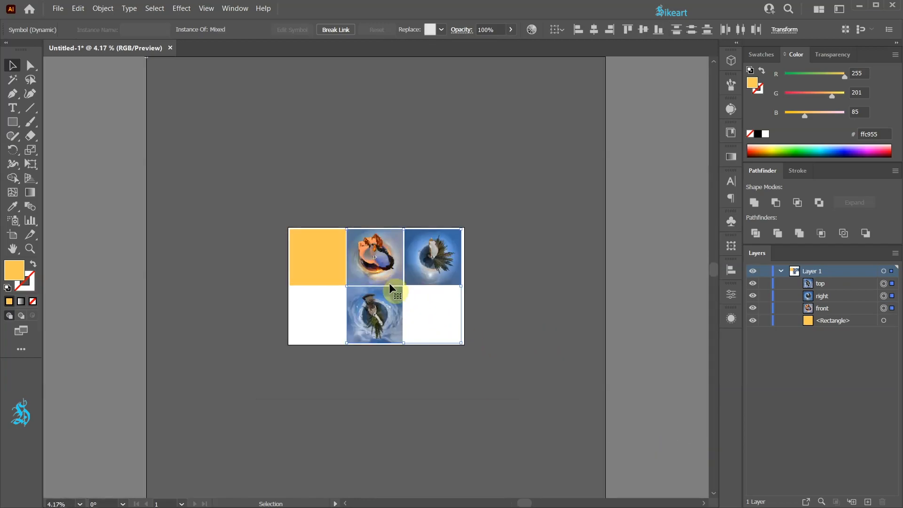
drag(383, 280, 202, 281)
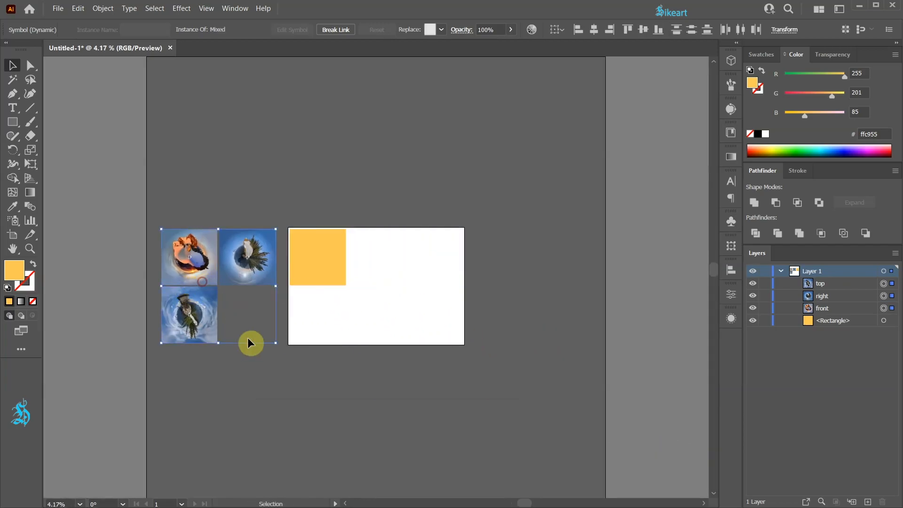
key(ctrl+0)
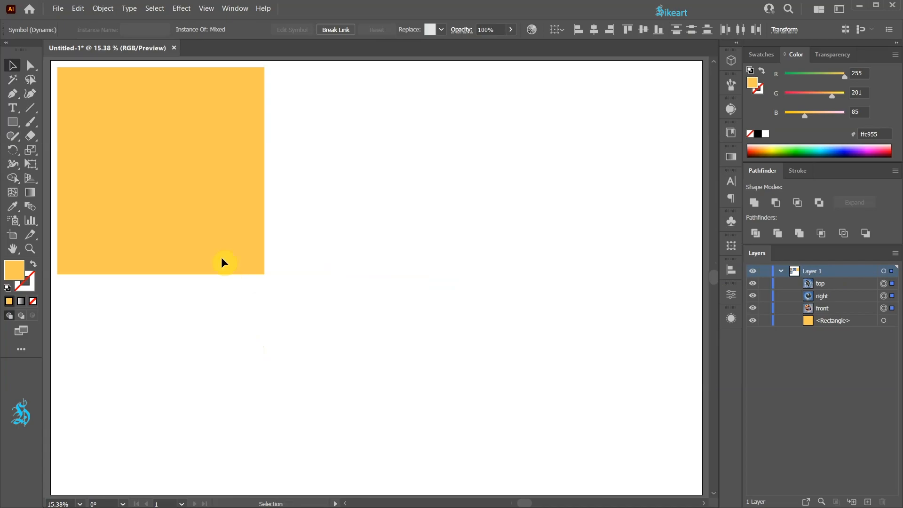
Move the yellow square closer to the artboard's middle and apply Extrude & Bevel (Classic) with an extrude depth of 2000 pt
click(216, 244)
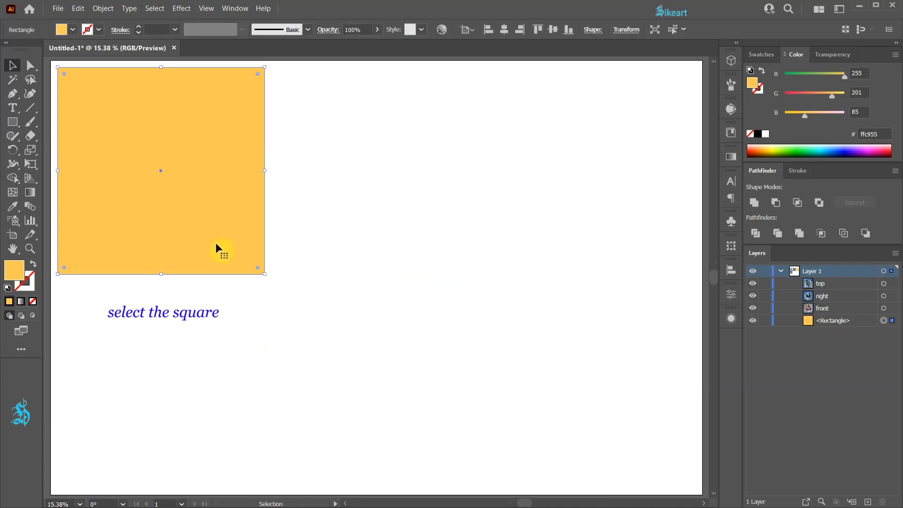
drag(184, 199, 314, 302)
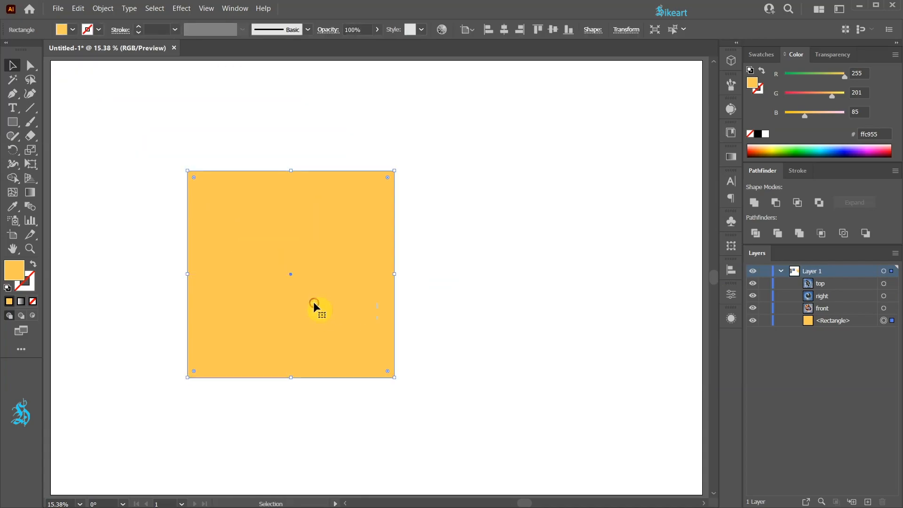
click(182, 9)
mouse_move(217, 65)
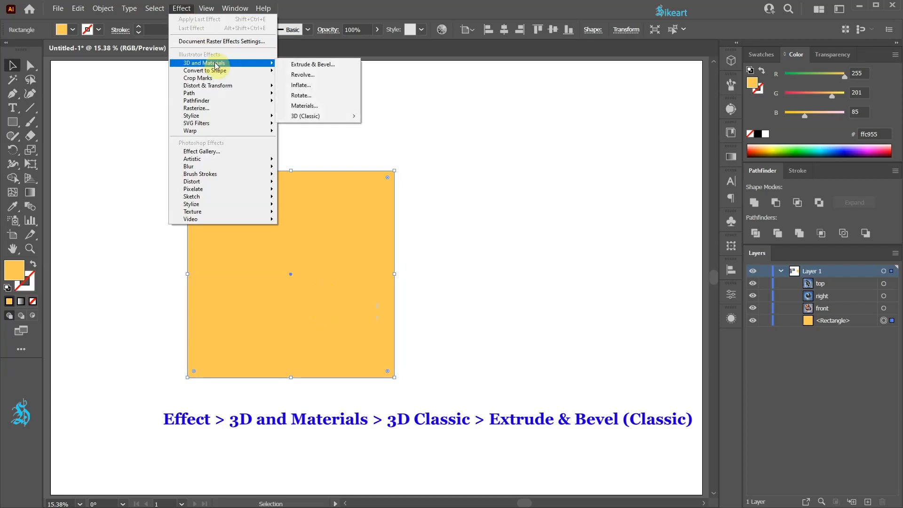
mouse_move(322, 115)
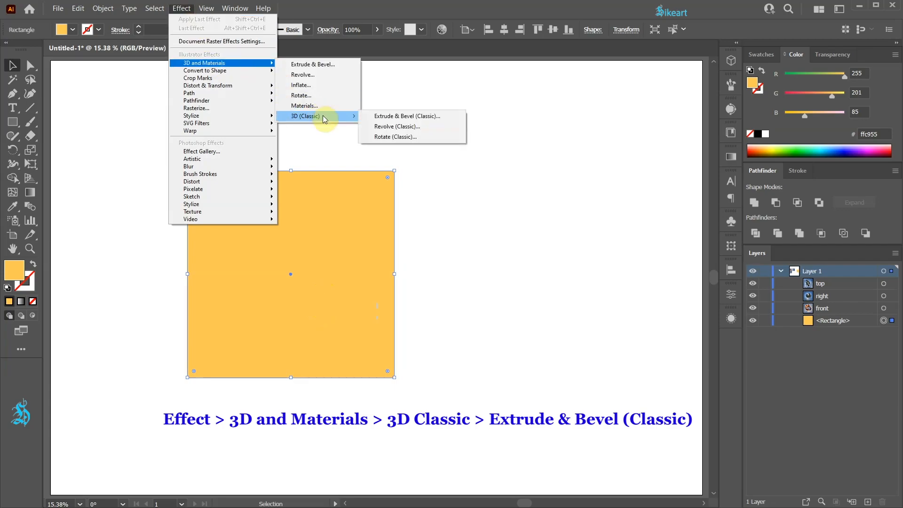
click(403, 116)
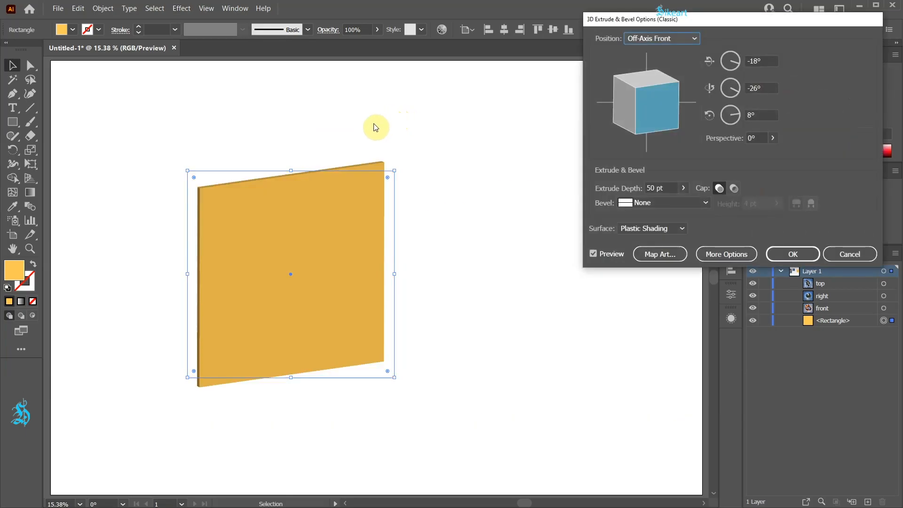
double_click(652, 188)
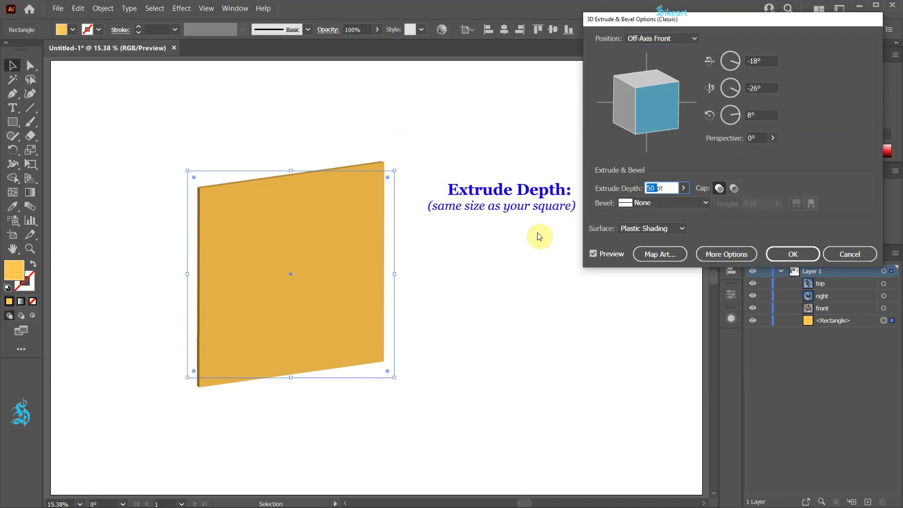
text(2000)
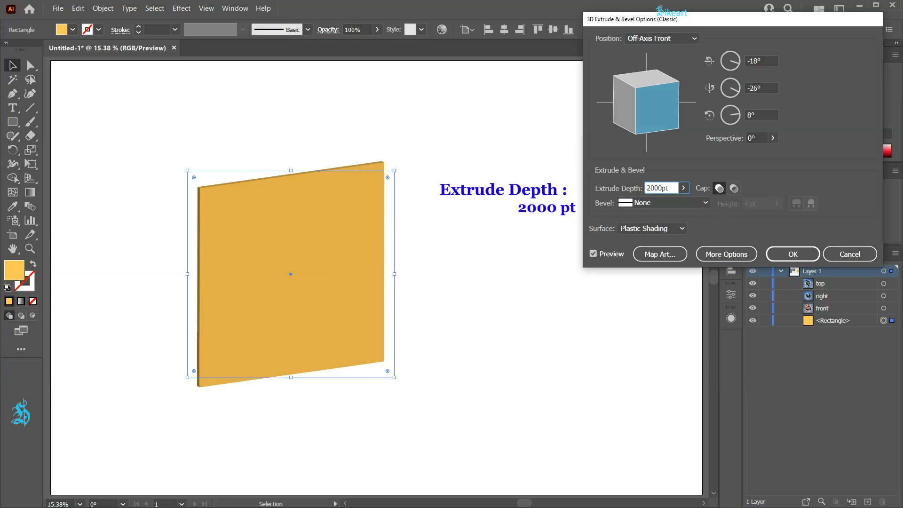
click(499, 253)
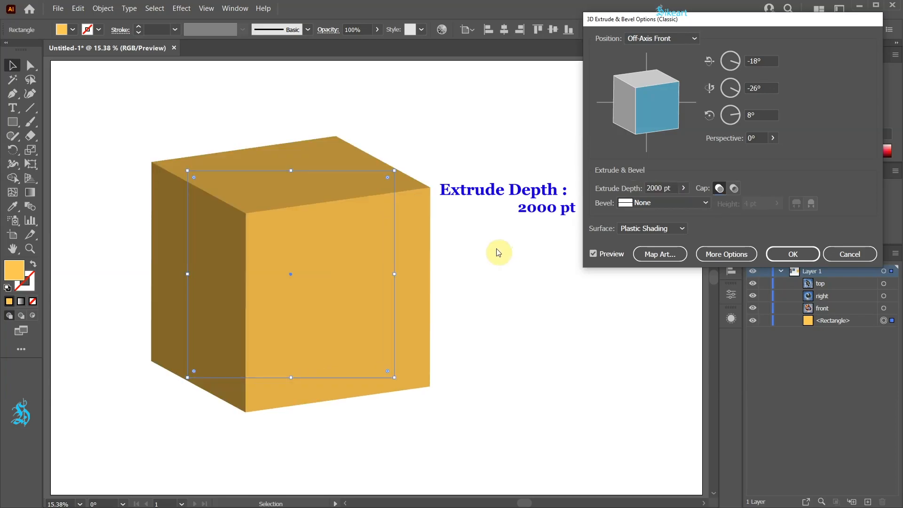
Try a custom rotation and the Isometric Top position on the cube, and return it to Off-Axis Front
mouse_move(637, 92)
mouse_down()
mouse_move(665, 115)
mouse_move(633, 93)
mouse_move(671, 81)
mouse_move(663, 91)
mouse_move(673, 142)
mouse_up()
click(694, 39)
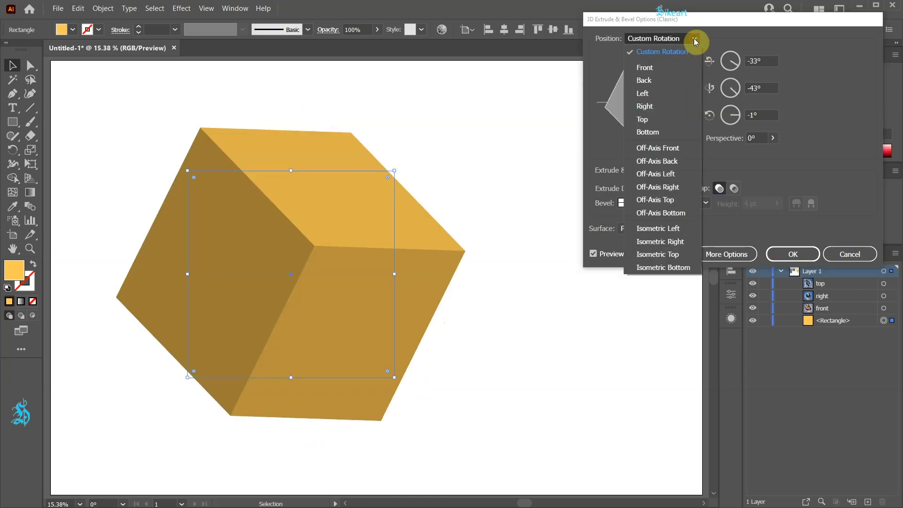
click(658, 254)
click(695, 38)
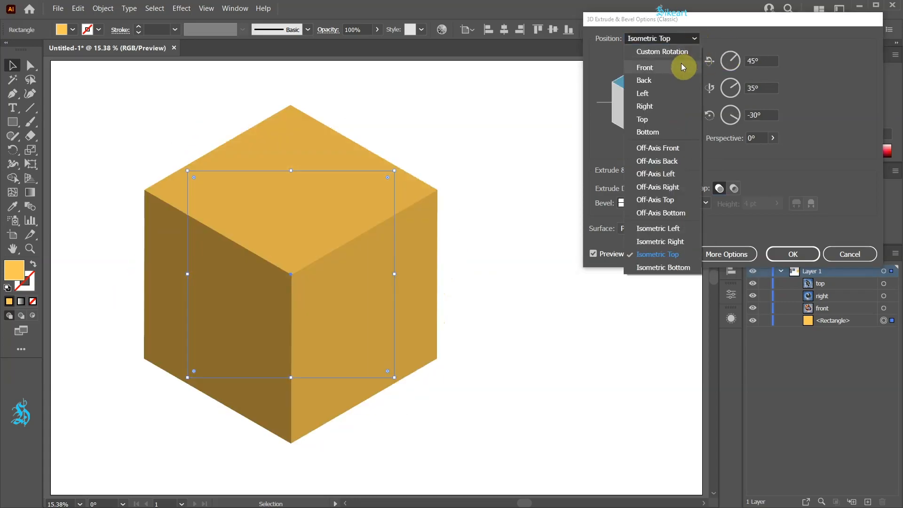
click(663, 148)
Set the cube's perspective to 10° and rotate it freely to about -45°, -49° and 37°
mouse_move(631, 121)
mouse_down()
mouse_move(631, 147)
mouse_move(644, 126)
mouse_up()
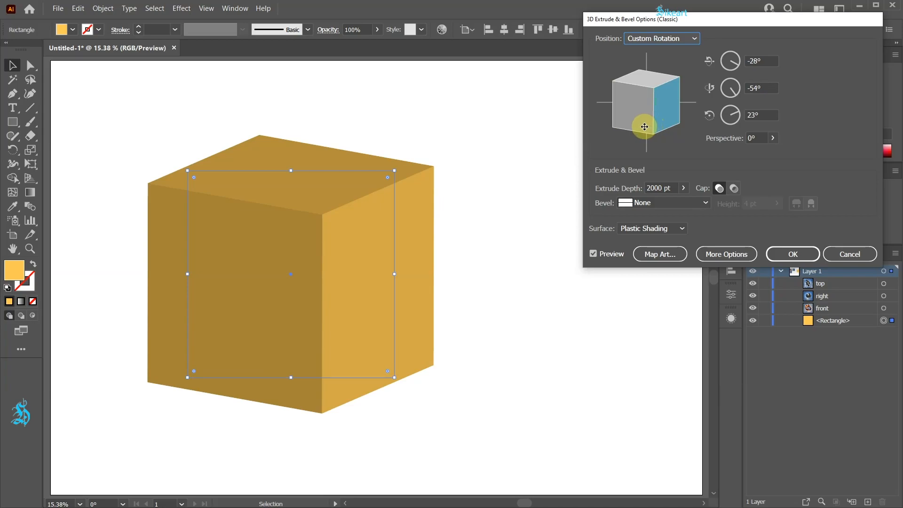
click(756, 138)
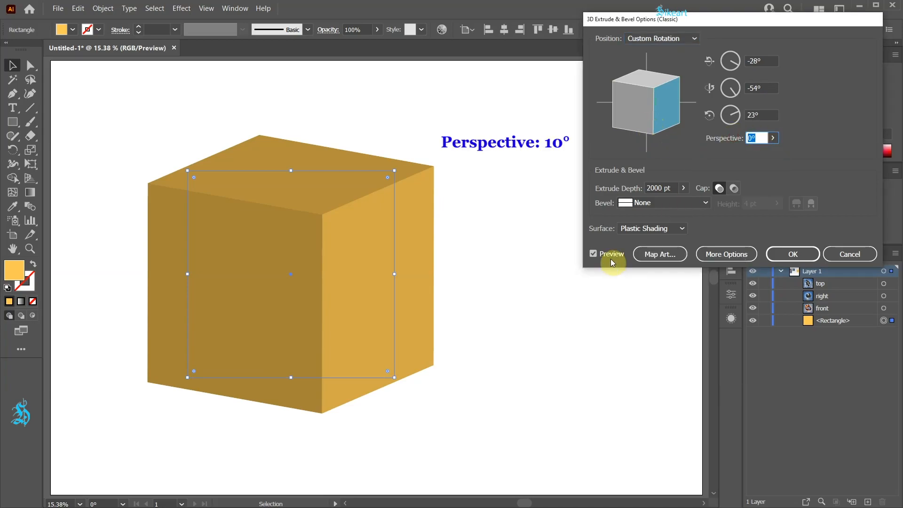
key(Up)
key(Up)
key(Up)
key(Up)
key(Up)
key(Up)
key(Up)
key(Up)
key(Up)
key(Up)
key(Up)
key(Up)
key(Down)
key(Down)
key(Down)
key(Up)
key(Up)
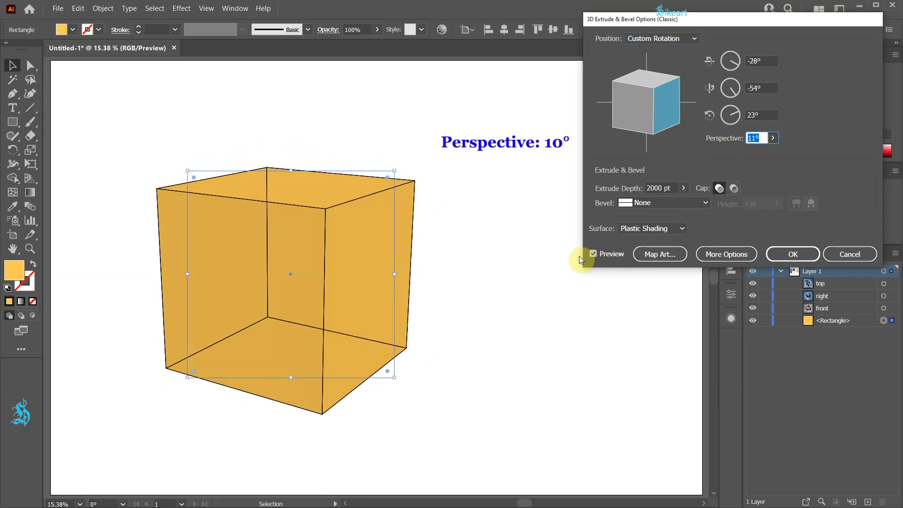
key(Down)
mouse_move(655, 127)
mouse_down()
mouse_move(641, 135)
mouse_move(653, 153)
mouse_move(641, 85)
mouse_move(662, 88)
mouse_move(650, 117)
mouse_up()
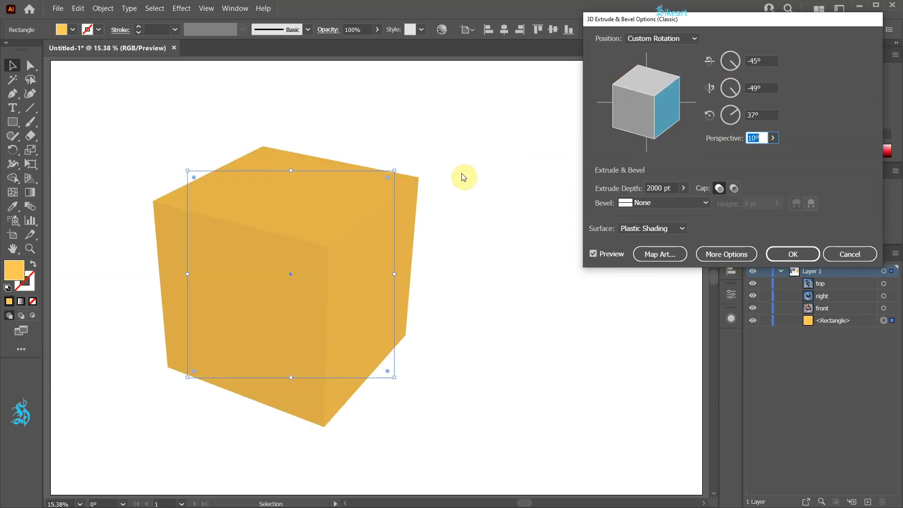
key(Return)
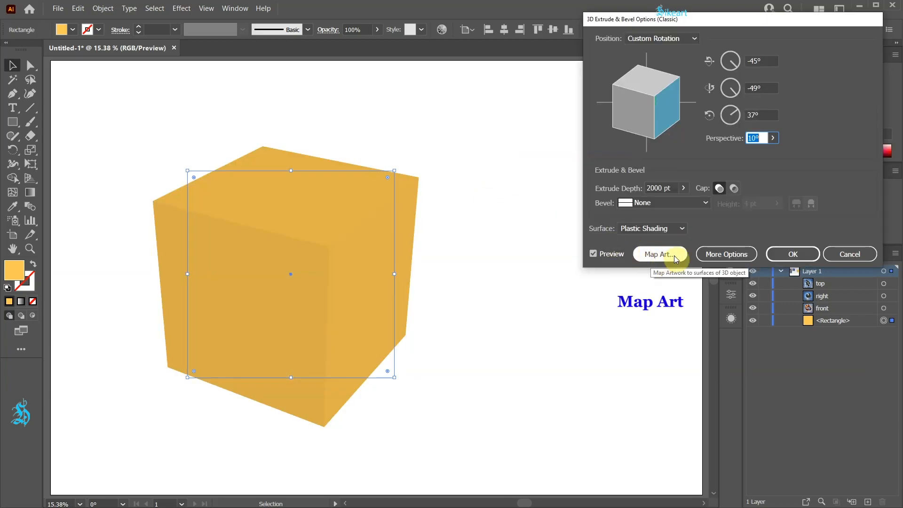
Begin mapping art onto the cube with preview on, and assign the symbol right to surface 1 of 6
click(675, 260)
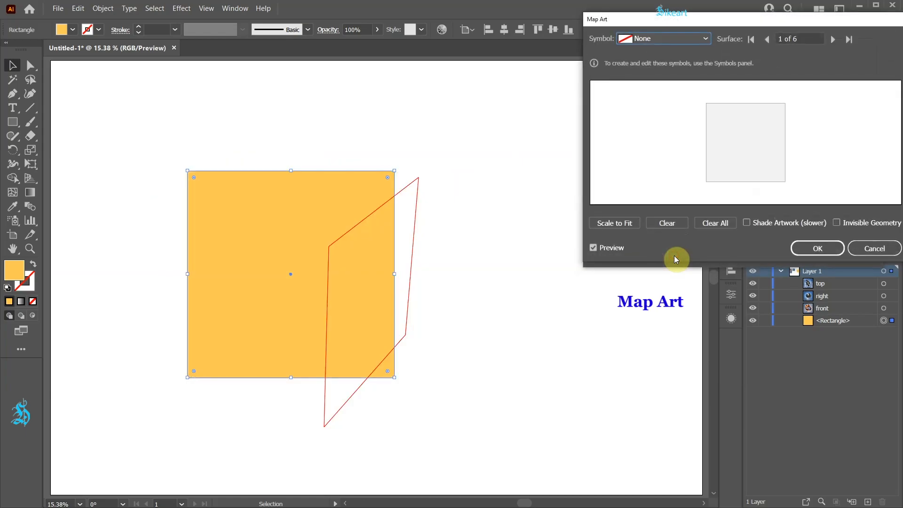
drag(845, 19, 802, 28)
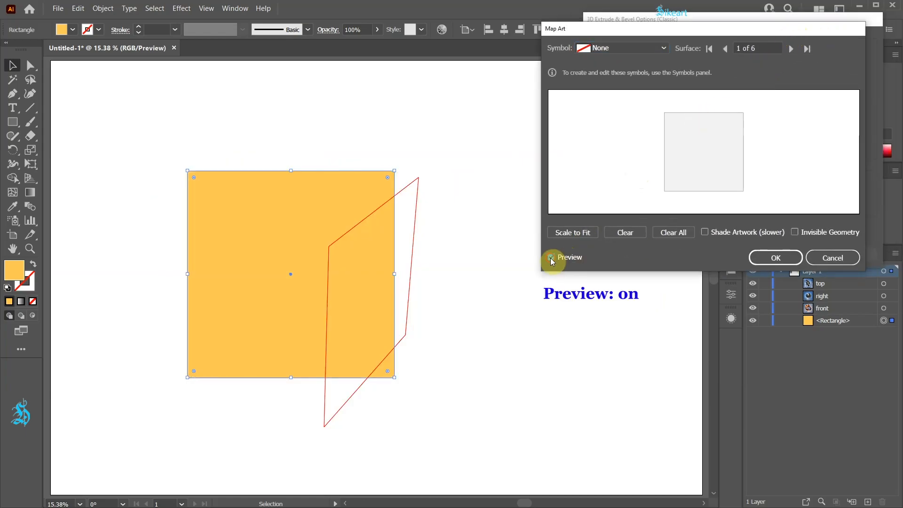
click(551, 257)
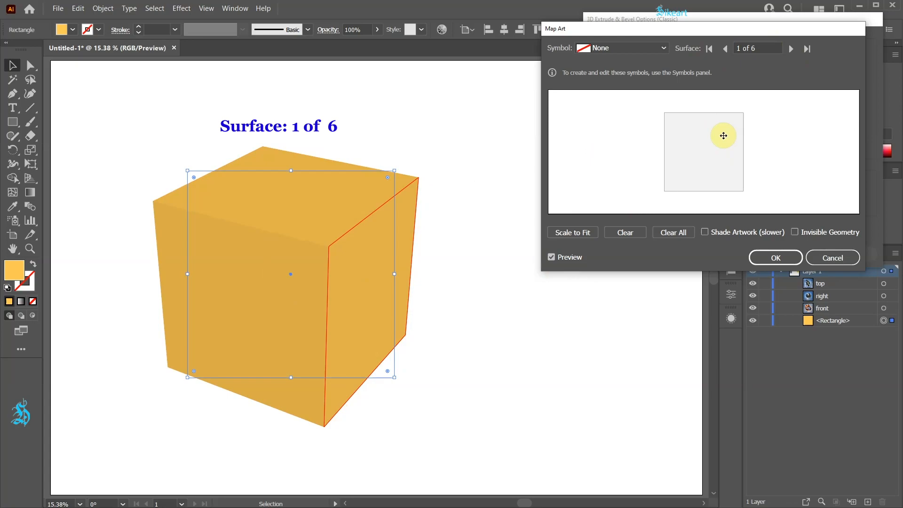
click(664, 48)
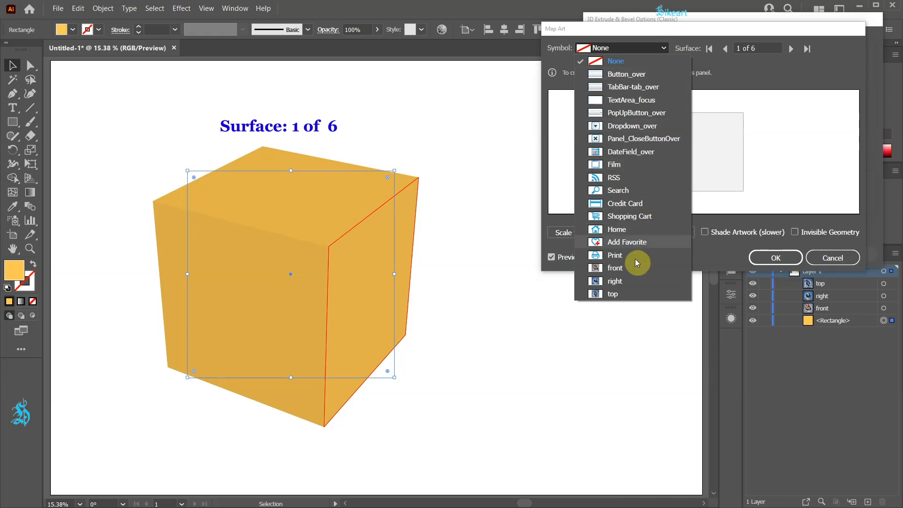
click(631, 282)
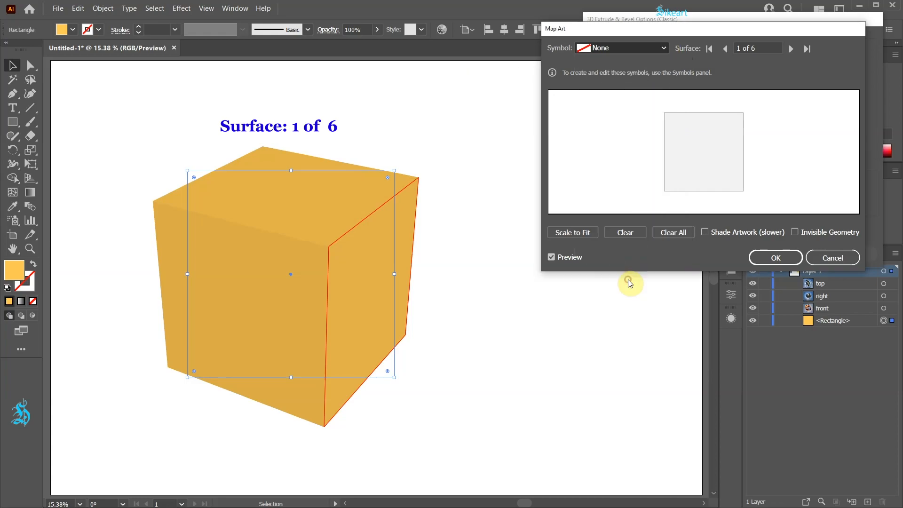
Map the symbol front onto surface 5 of 6 and rotate the artwork 90° clockwise
click(791, 48)
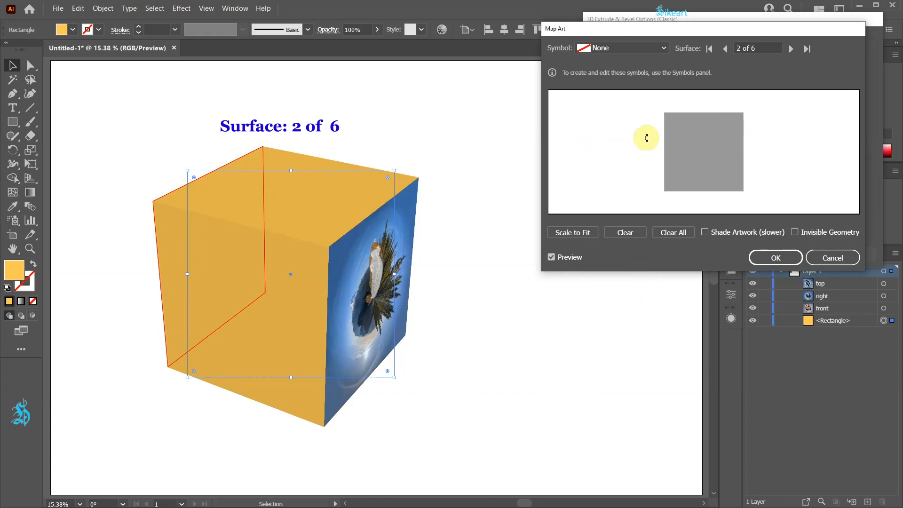
click(792, 48)
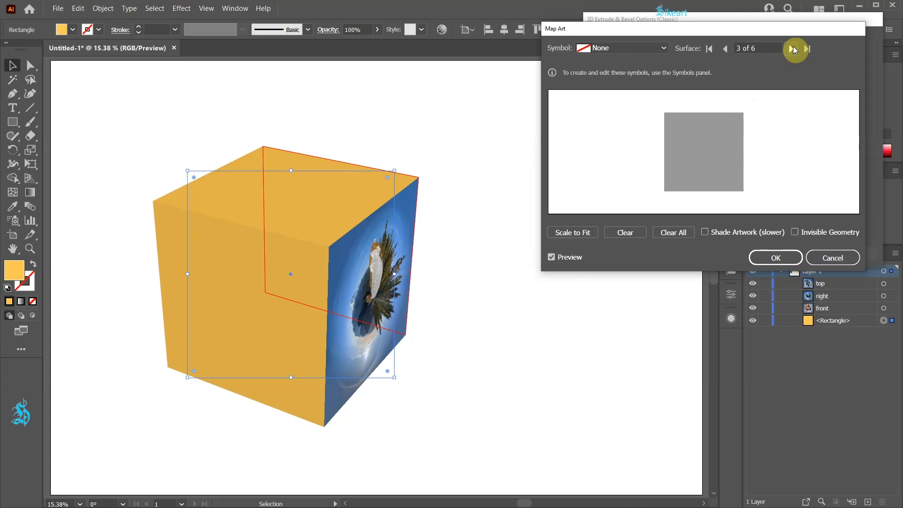
click(793, 49)
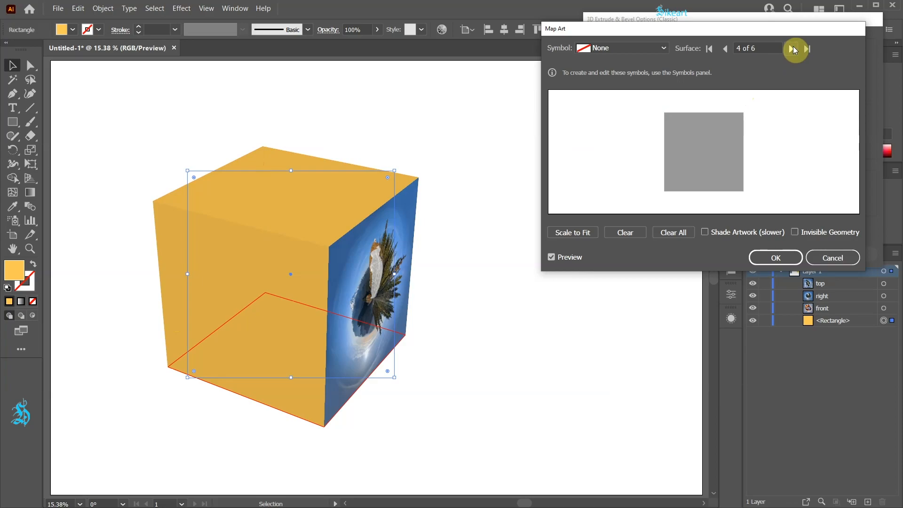
click(793, 49)
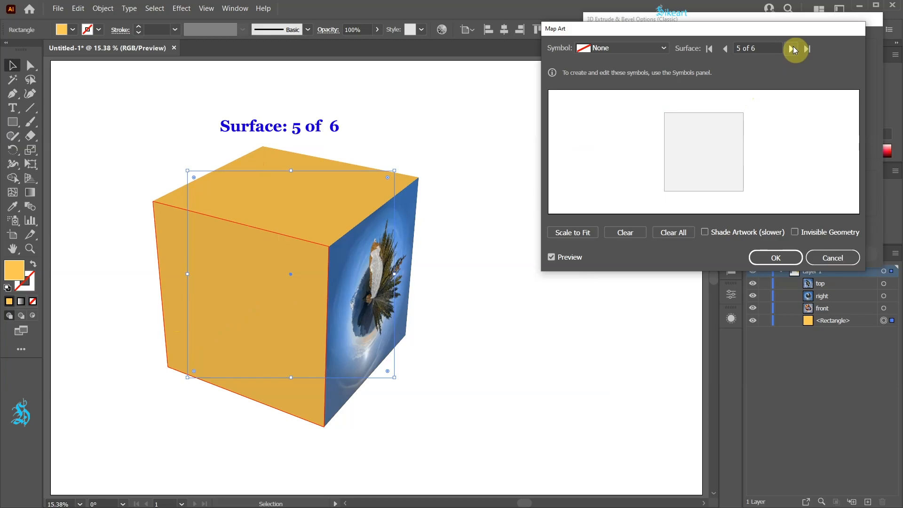
click(668, 48)
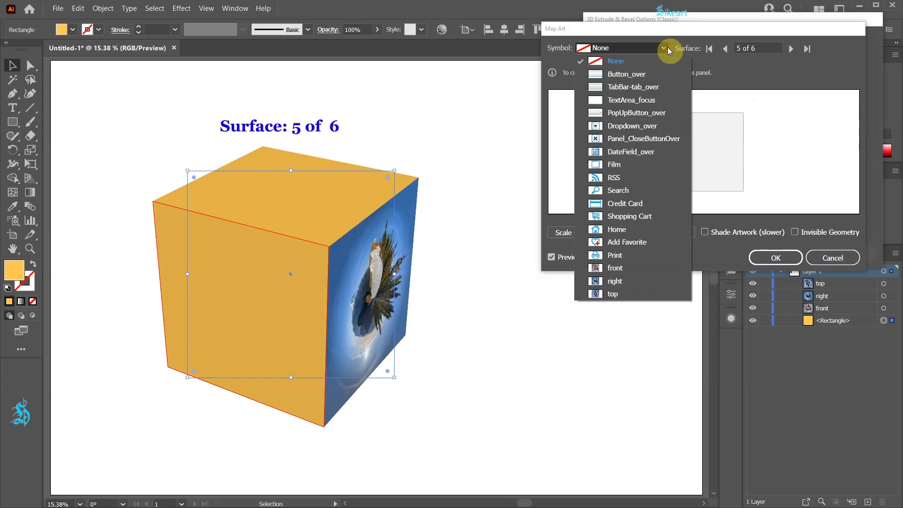
click(624, 268)
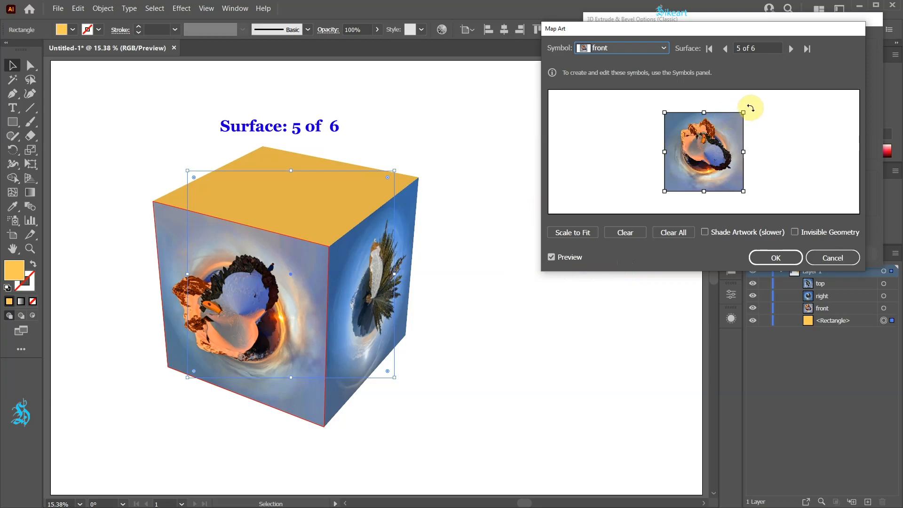
drag(746, 107, 736, 180)
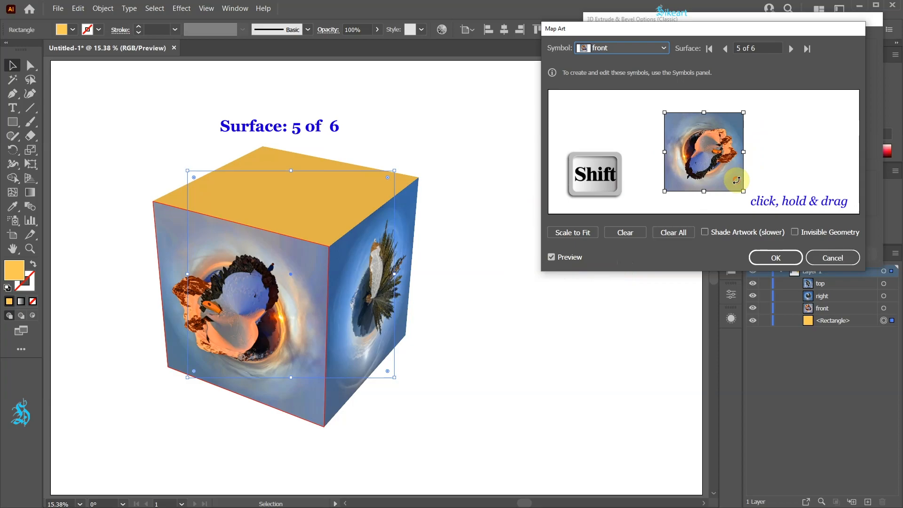
Map the symbol top onto surface 6 of 6, rotate the artwork 90° clockwise, and apply the mapping and the 3D effect
click(792, 49)
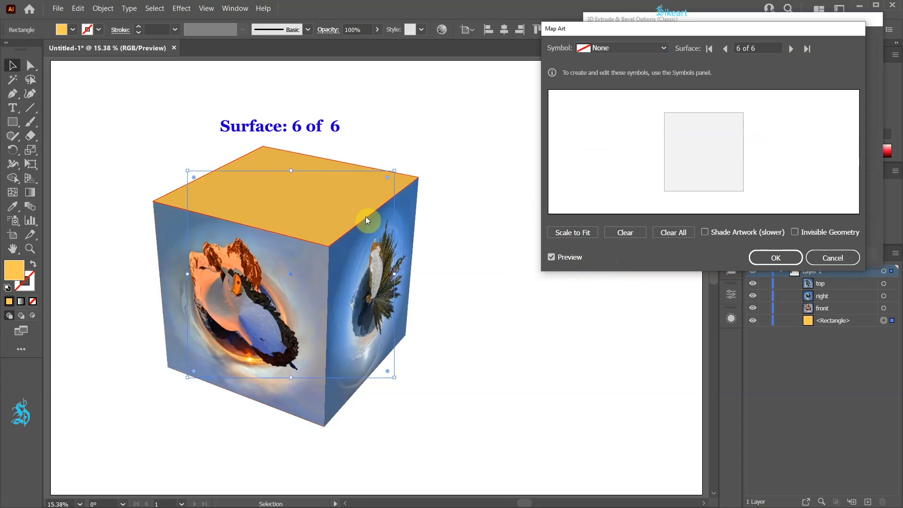
click(661, 48)
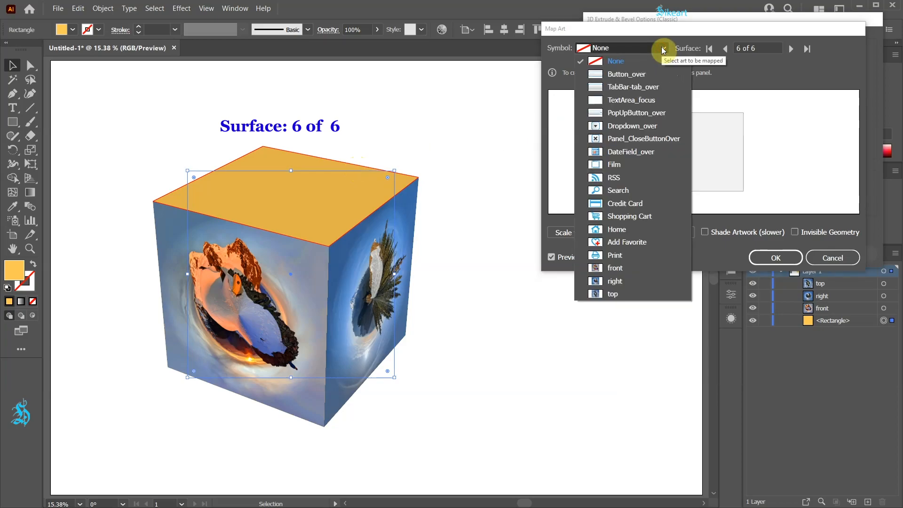
click(631, 294)
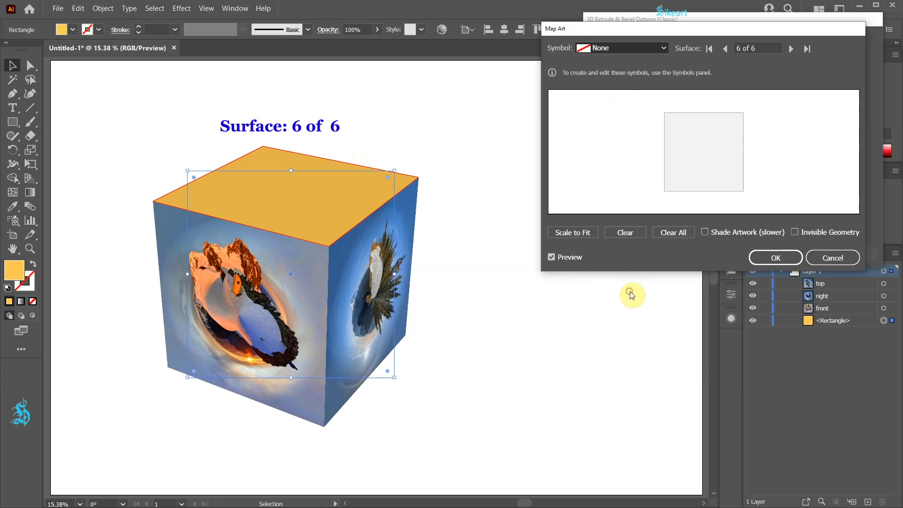
drag(748, 110, 735, 182)
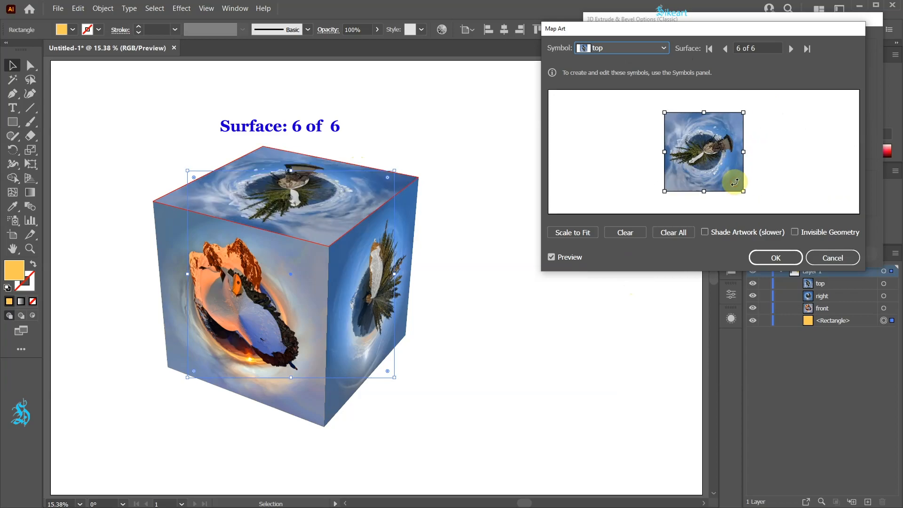
click(776, 258)
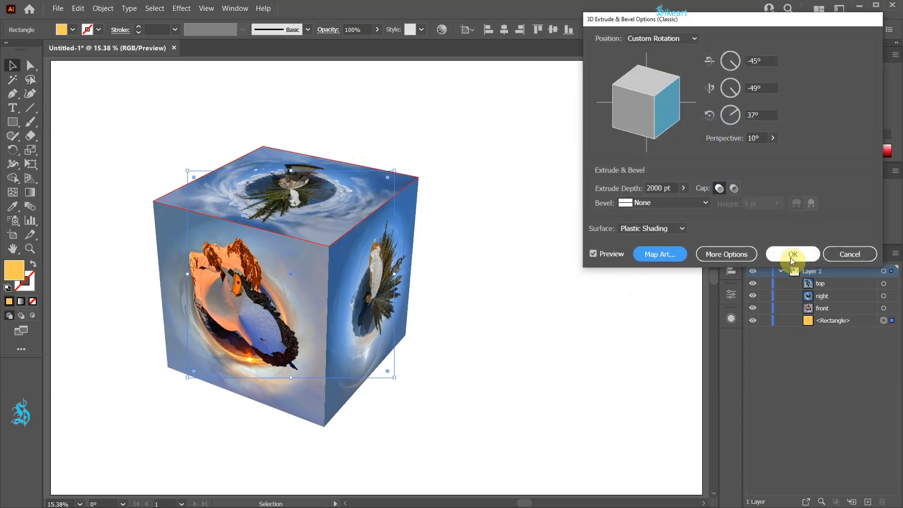
click(798, 254)
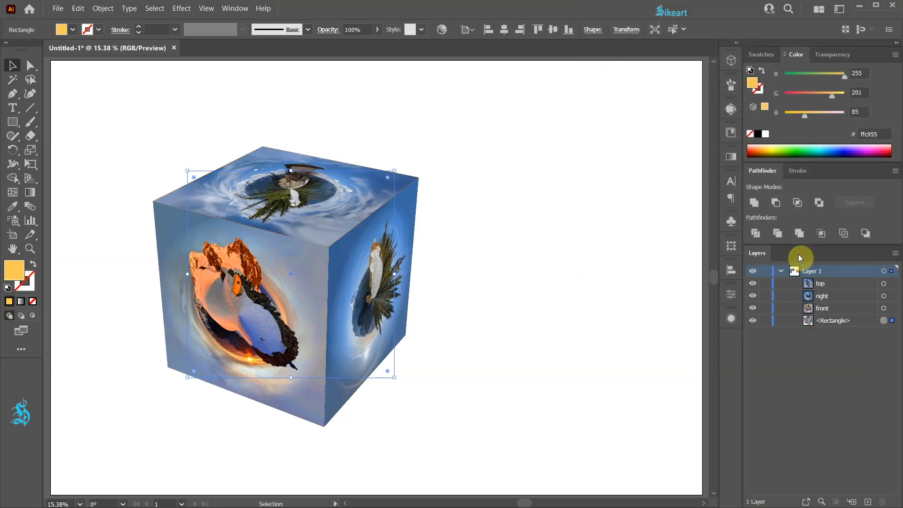
Move the cube slightly up and to the right, and edit its Extrude & Bevel effect to a rotation of -42°, -47° and 35°
click(543, 313)
drag(343, 351, 377, 336)
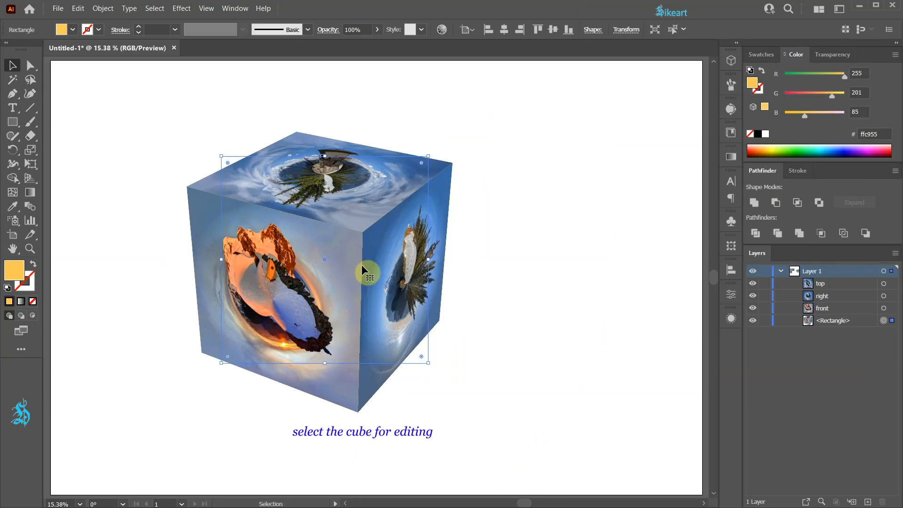
click(732, 321)
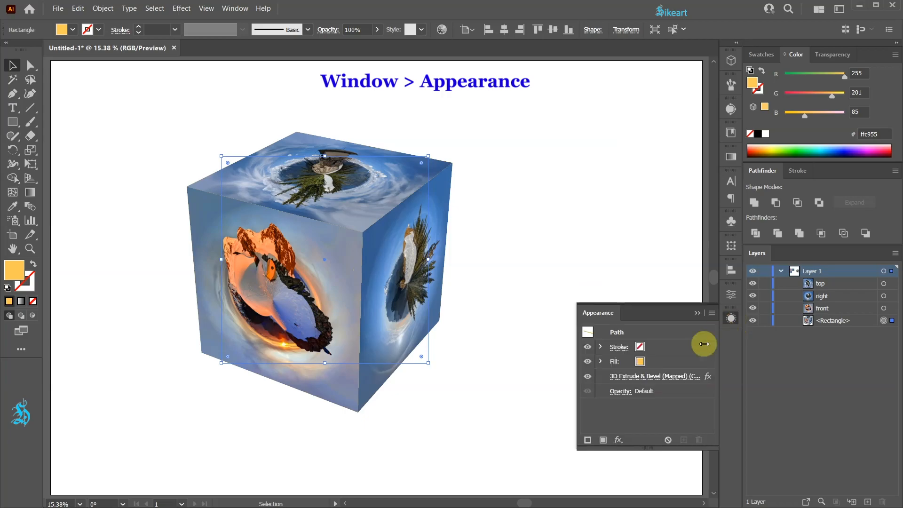
click(641, 379)
drag(652, 130, 664, 88)
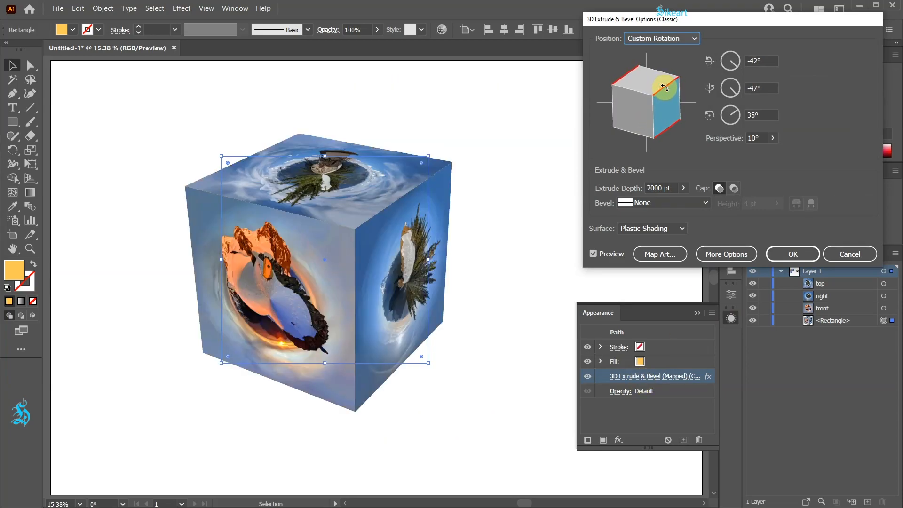
click(788, 254)
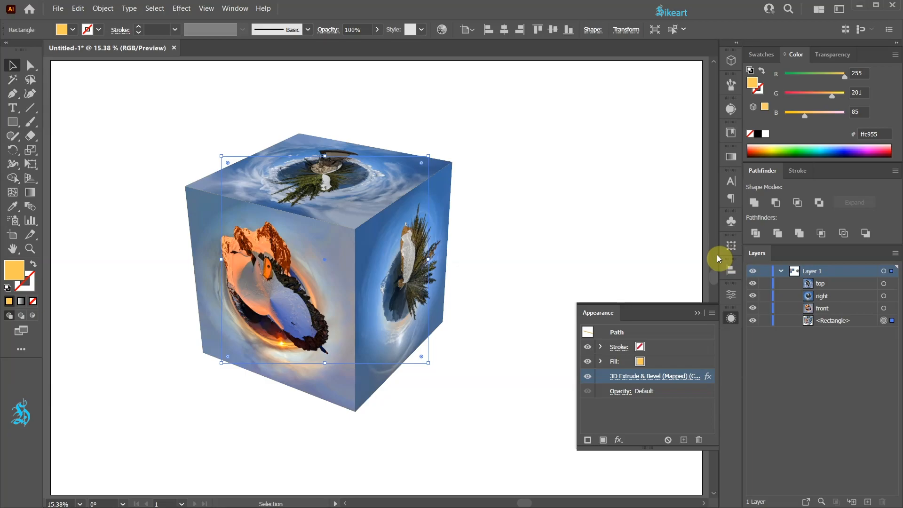
Change the cube's fill colour to blue 0071bc in its appearance attributes and deselect it
click(626, 364)
click(642, 362)
click(612, 394)
click(697, 316)
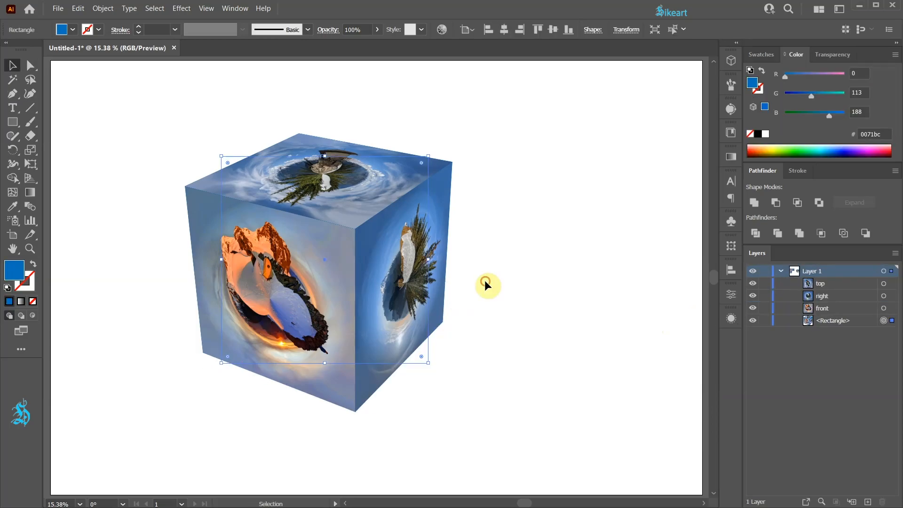
click(485, 282)
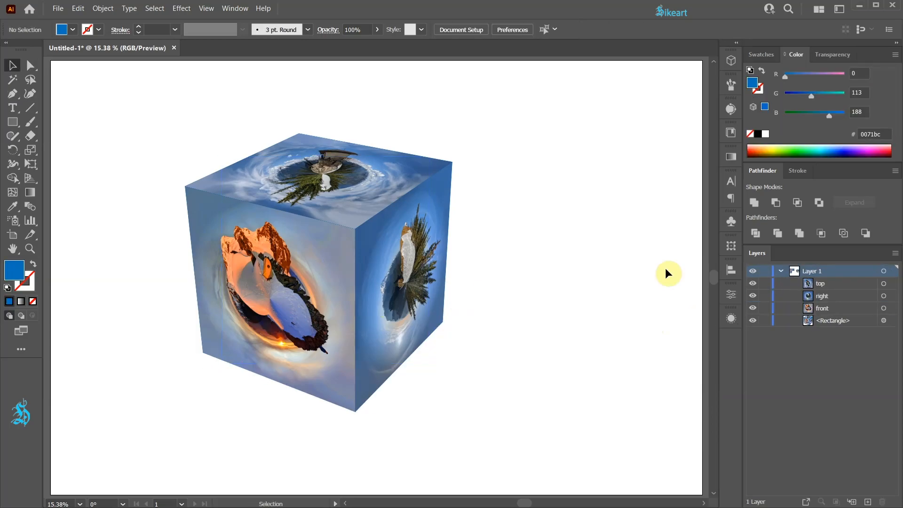
Create Layer 2 above Layer 1, lock Layer 1 and make the new layer the drawing target
click(780, 271)
click(860, 501)
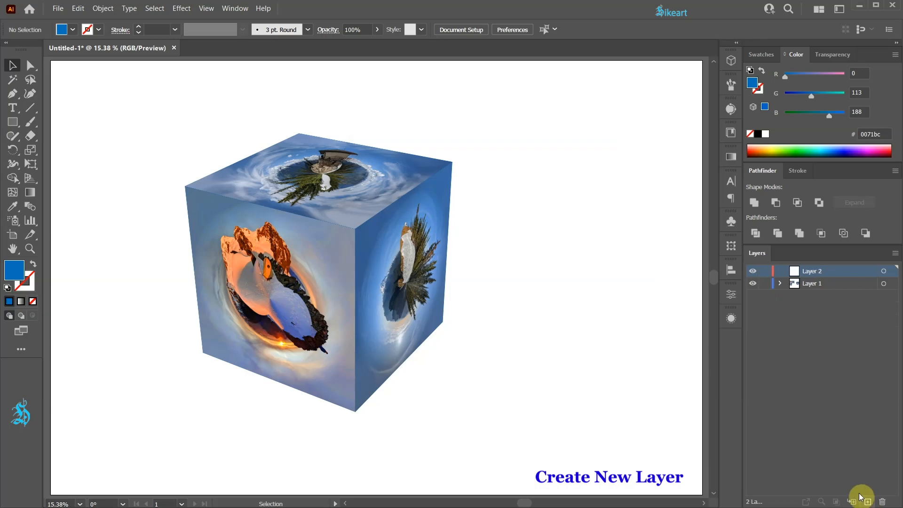
click(765, 284)
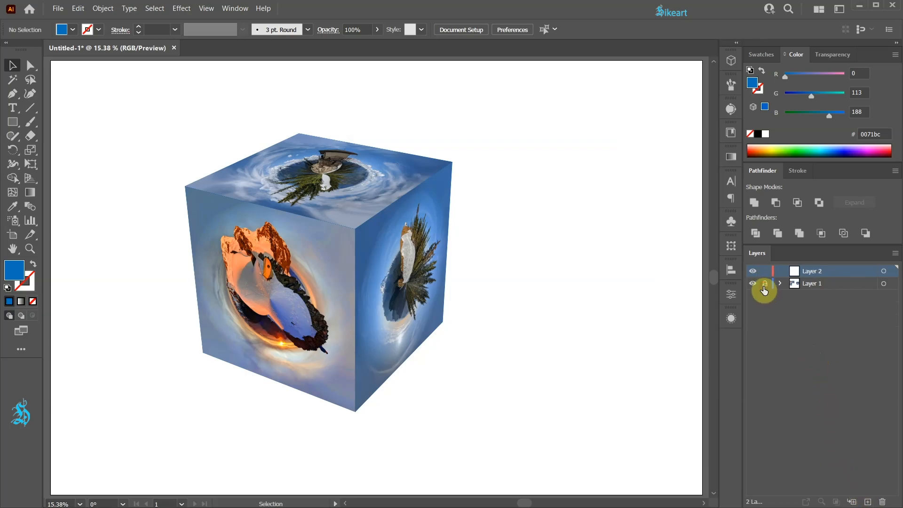
click(884, 271)
Trace the cube's top face as a closed blue four-point Pen path and align its back anchor with the face's back corner
key(p)
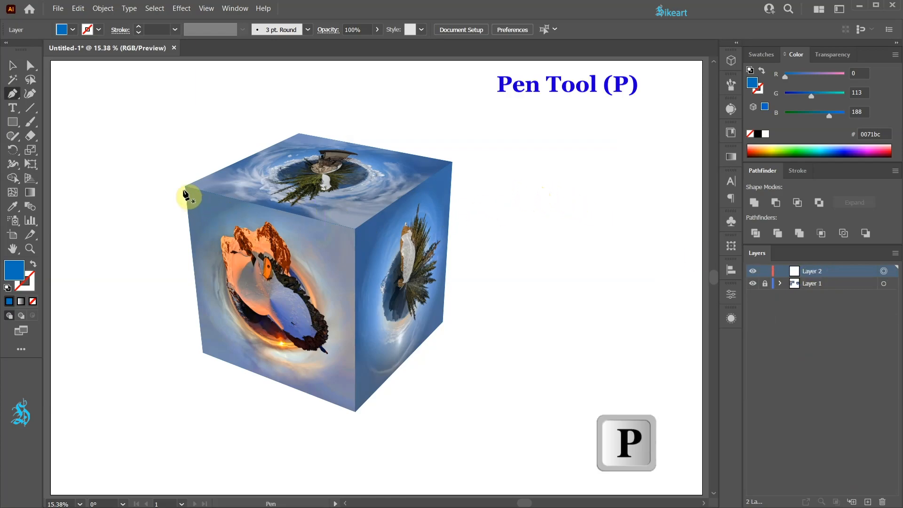
click(185, 187)
click(354, 229)
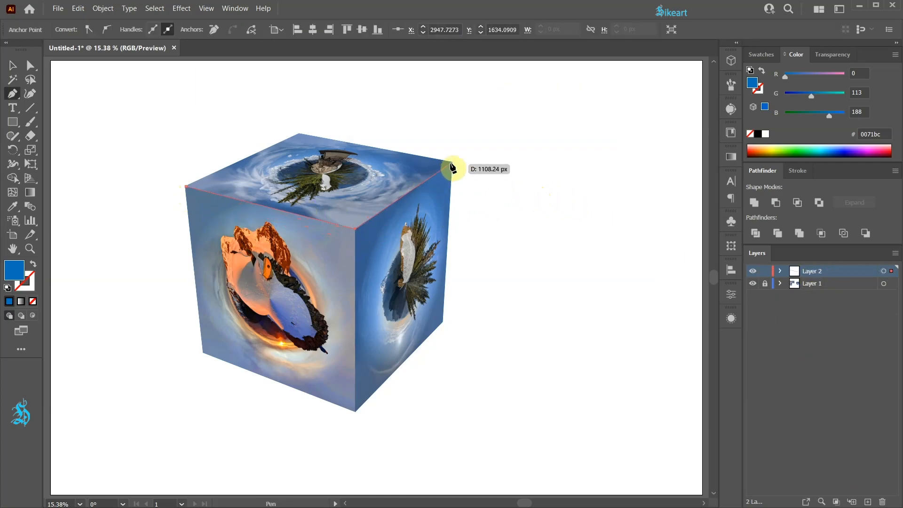
click(452, 163)
click(300, 134)
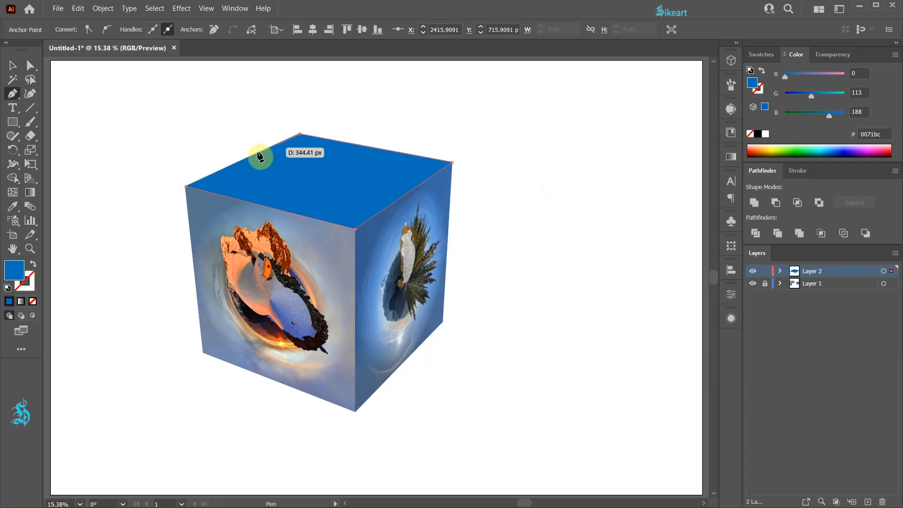
click(186, 187)
scroll(282, 141, up, 10)
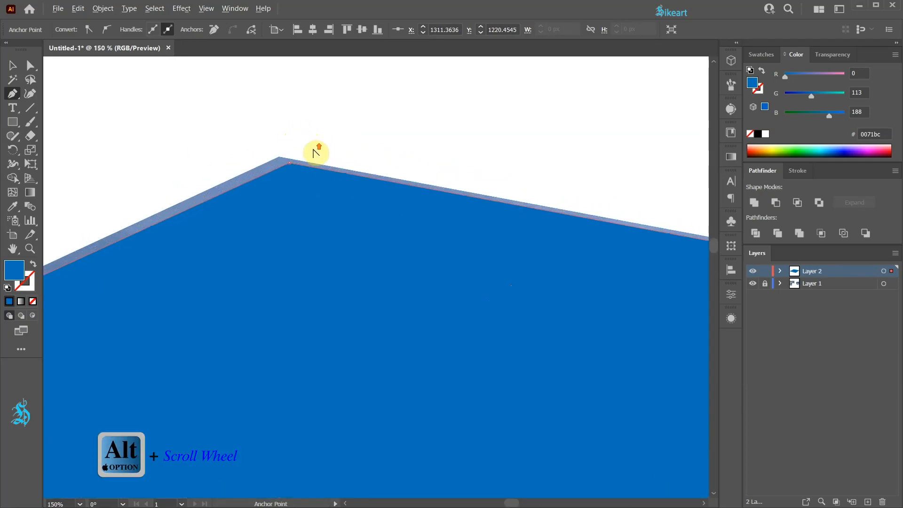
drag(284, 163, 278, 161)
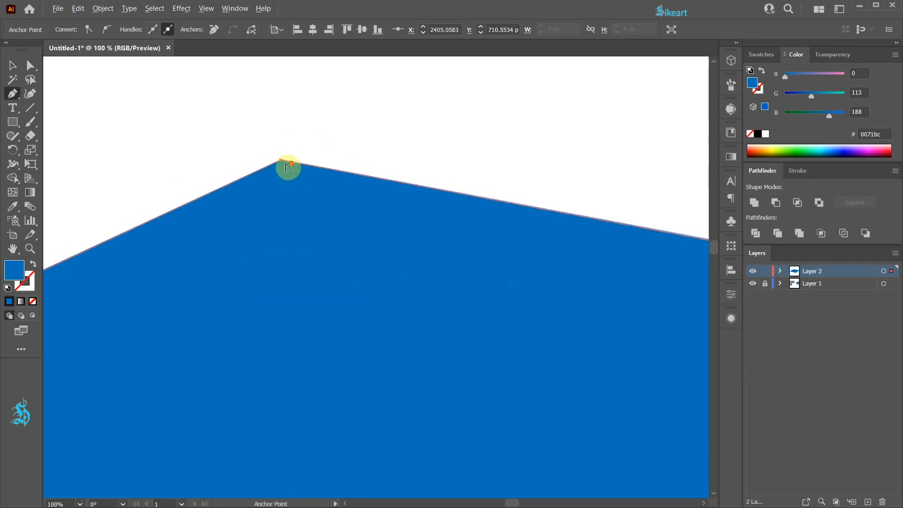
Move the blue shape down to the cube's base, bringing its front corner to the cube's lowest front corner
scroll(273, 155, down, 10)
key(v)
drag(319, 177, 394, 352)
scroll(394, 348, up, 2)
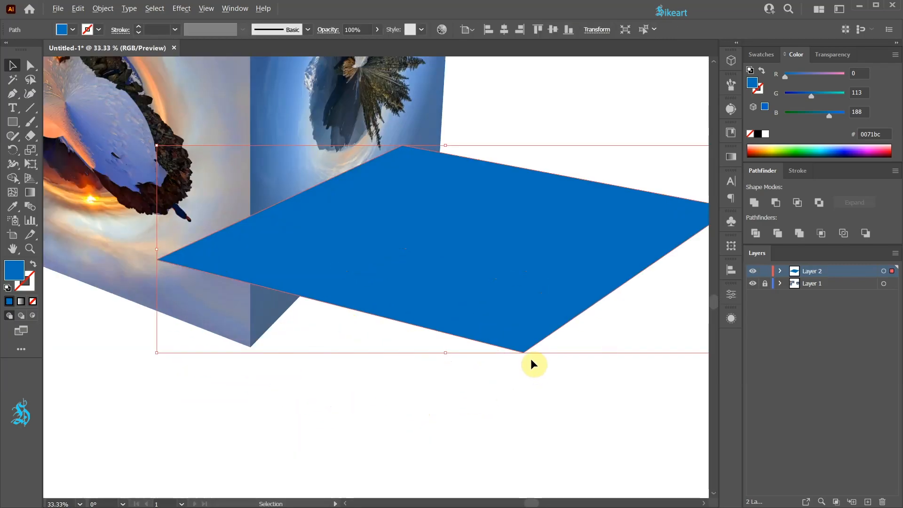
click(523, 383)
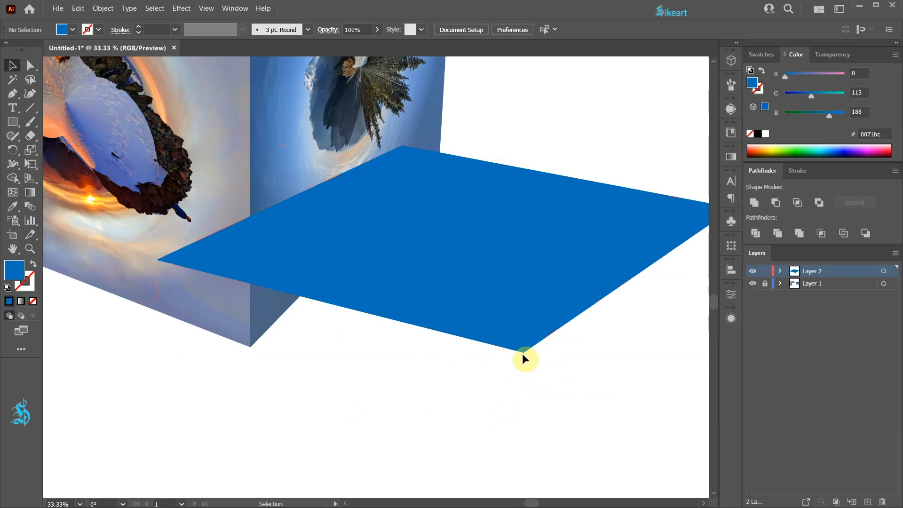
key(v)
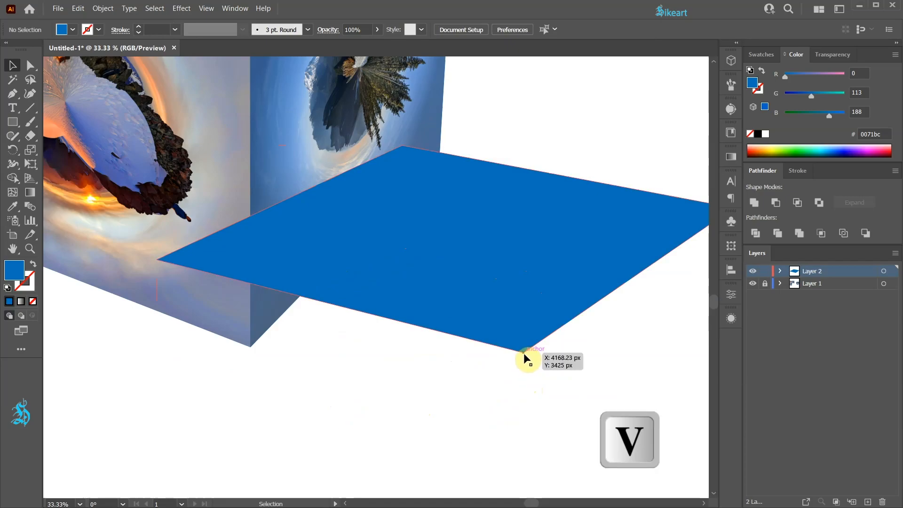
drag(524, 354, 251, 350)
Place Layer 2 below Layer 1 and align the blue shape's front corner exactly with the cube's lowest corner
scroll(239, 366, up, 7)
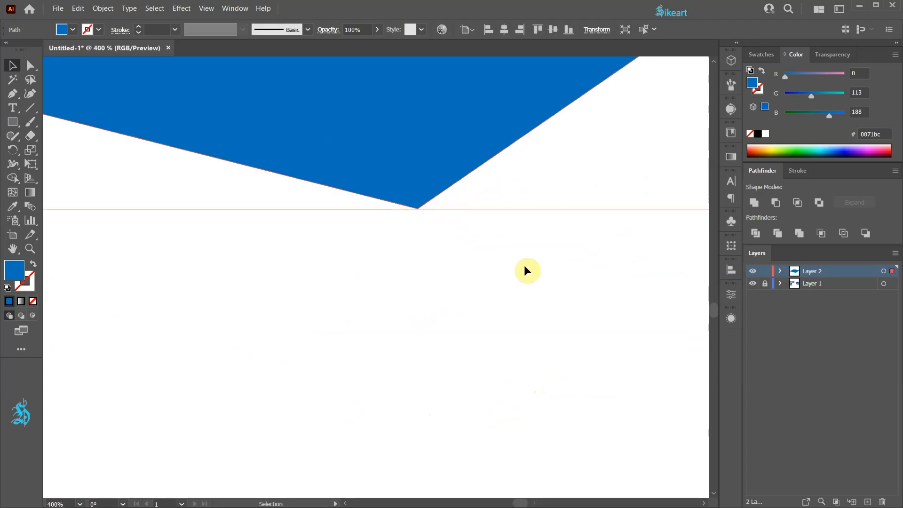
drag(835, 277, 834, 290)
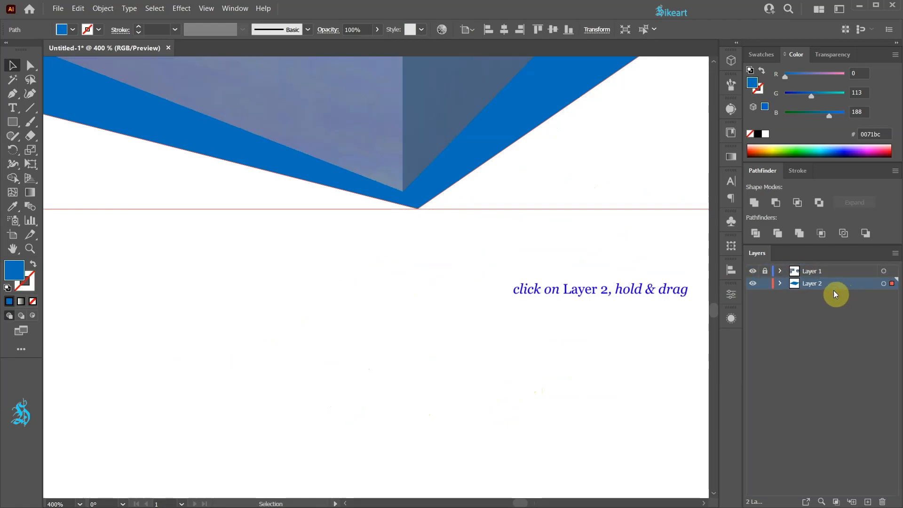
scroll(427, 233, down, 3)
click(368, 283)
drag(403, 207, 396, 194)
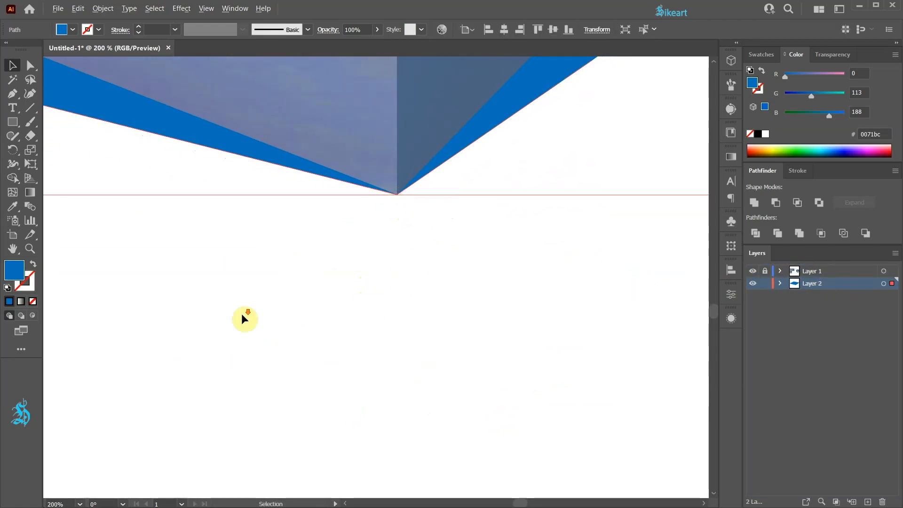
Slide the blue shape horizontally to the right so it extends from behind the cube's right face
scroll(244, 329, down, 2)
scroll(256, 359, down, 6)
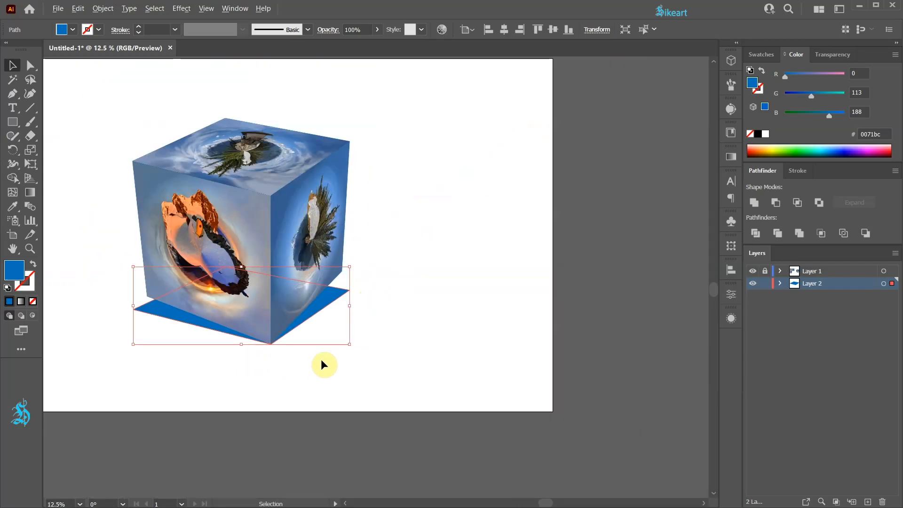
key(shift)
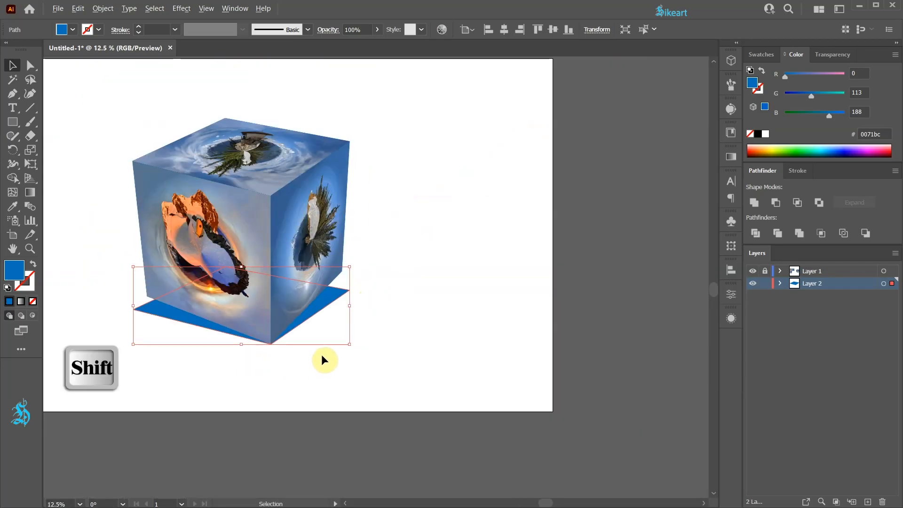
drag(311, 313, 440, 305)
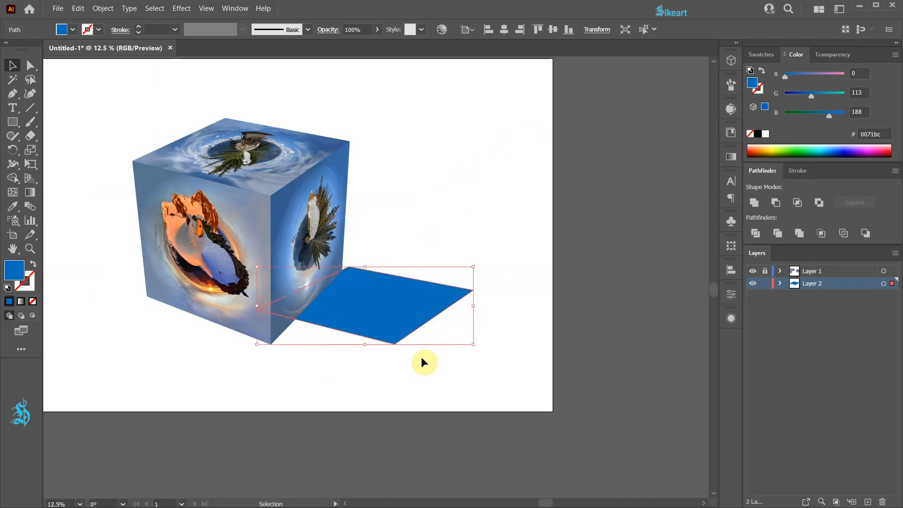
Add an anchor on the blue shape's front edge at the cube's lowest corner and move its hidden anchor directly above, level with the back anchor
key(plus)
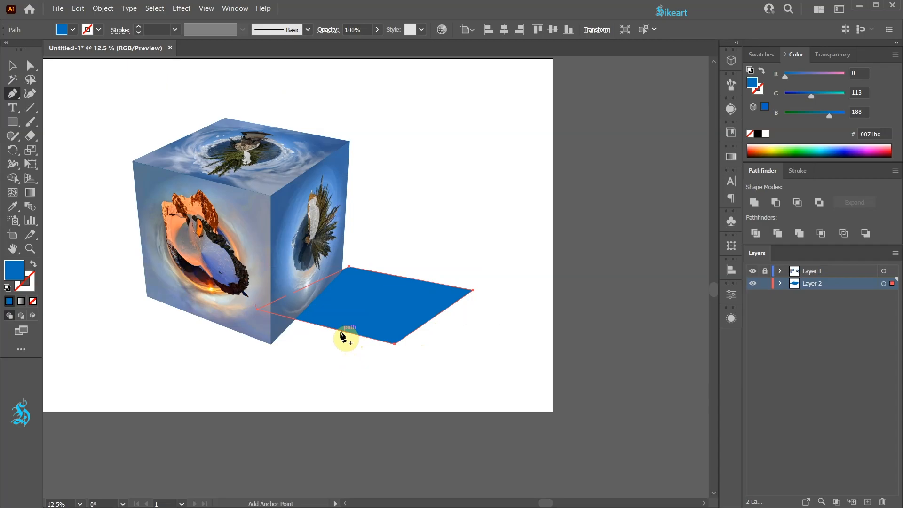
click(338, 330)
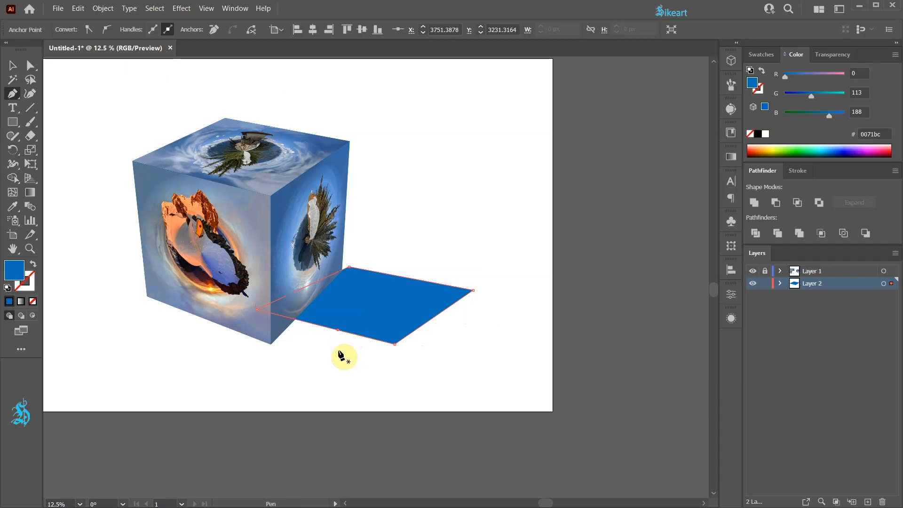
scroll(343, 359, up, 2)
key(a)
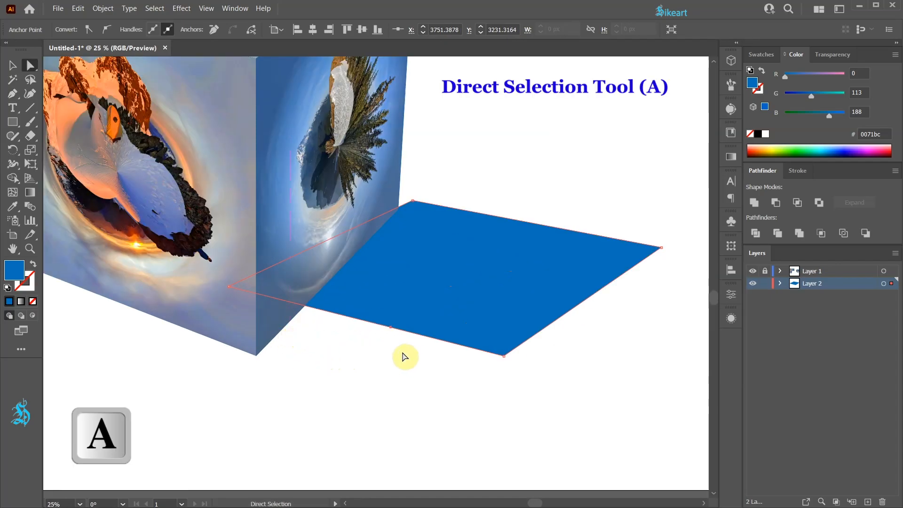
click(391, 329)
drag(391, 330, 257, 360)
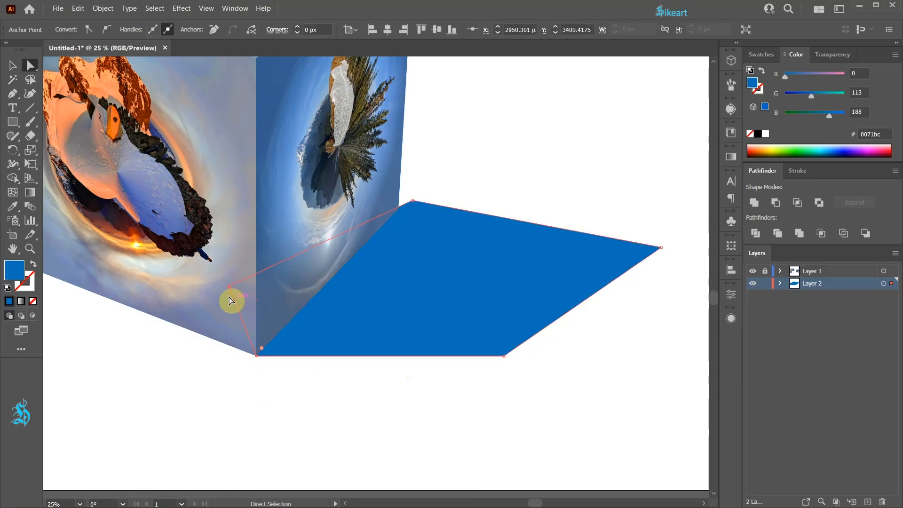
drag(229, 287, 256, 205)
Fill the blue shape behind the cube with a medium gray swatch
scroll(301, 292, down, 1)
click(396, 301)
click(759, 55)
click(808, 119)
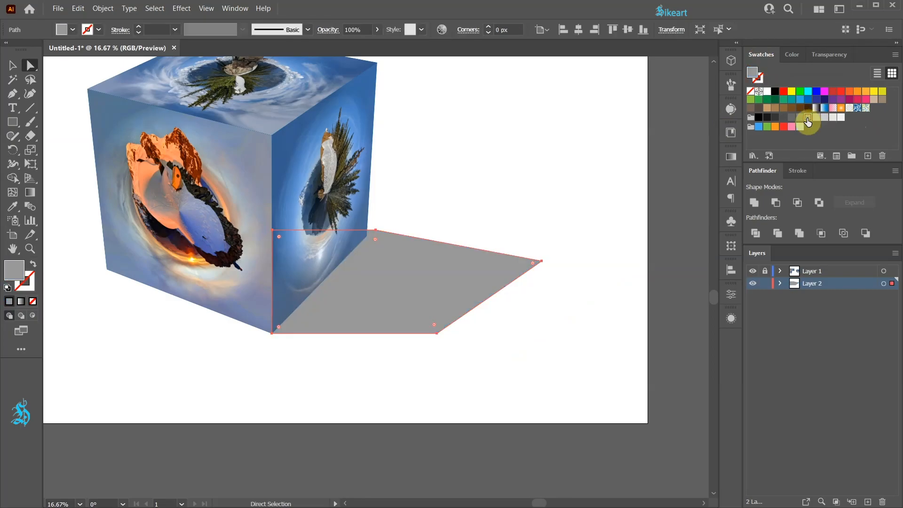
Apply the Illustrator Stylize Feather effect to the gray shape, keeping the preset radius
click(181, 9)
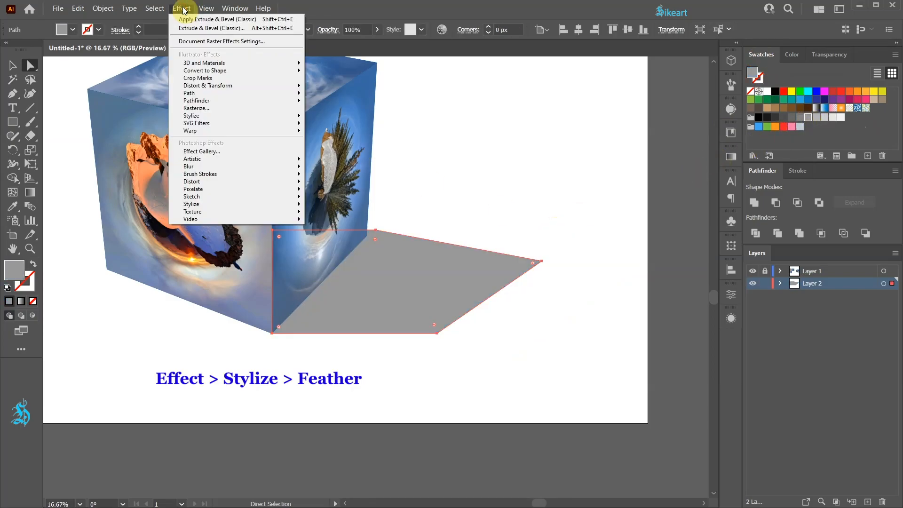
mouse_move(244, 116)
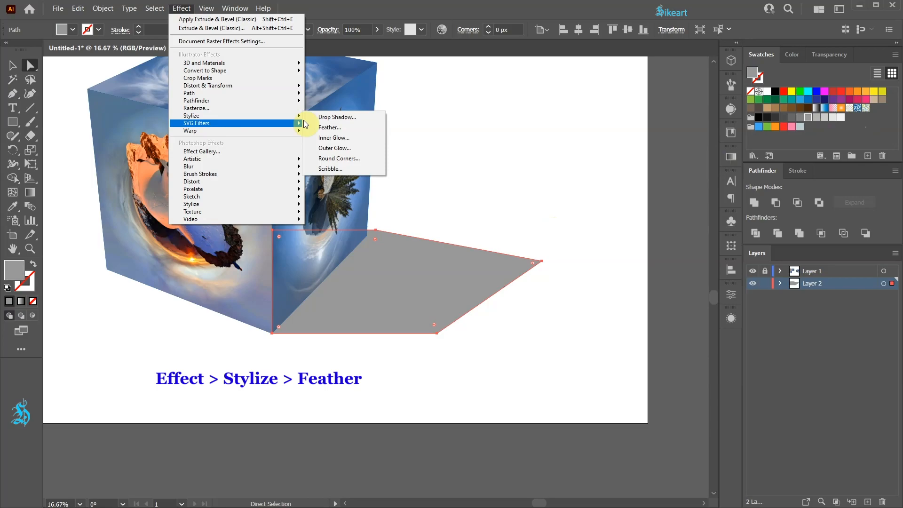
click(339, 127)
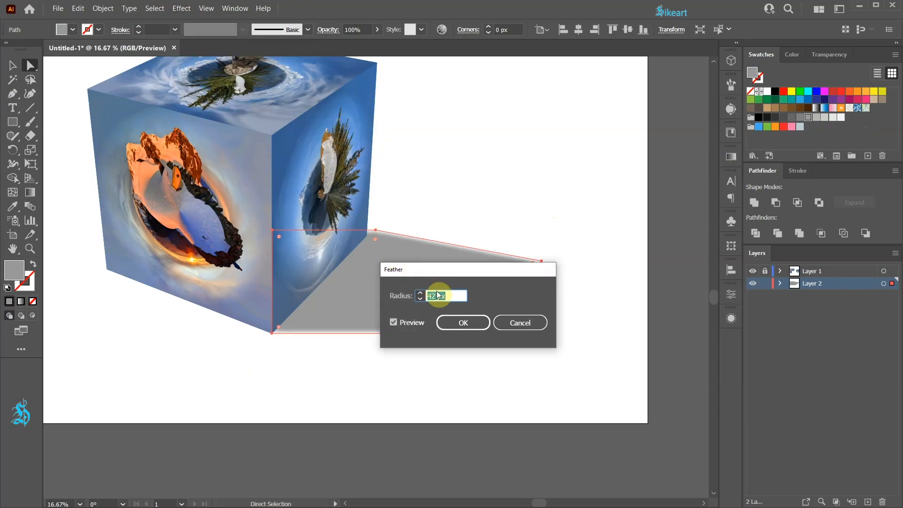
click(462, 323)
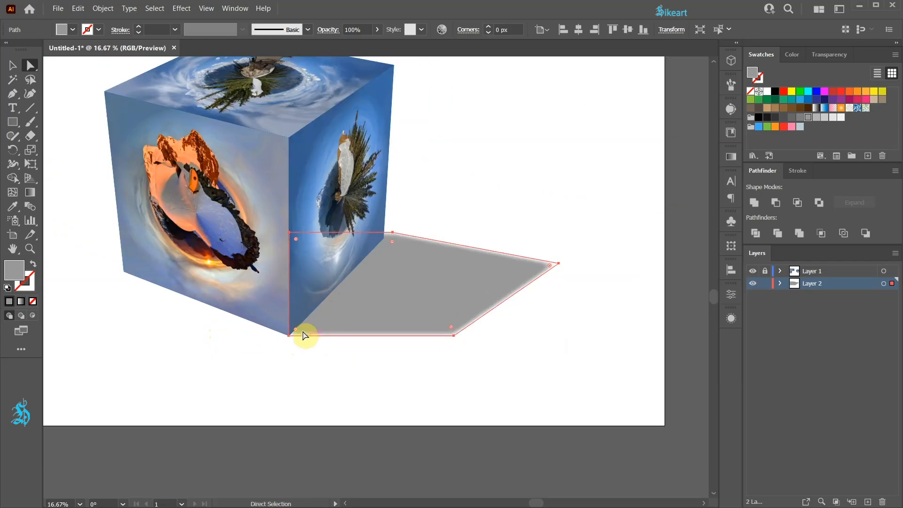
Add an anchor on the shadow's vertical edge behind the cube and move it to the bottom outer corner of the cube's front face
key(plus)
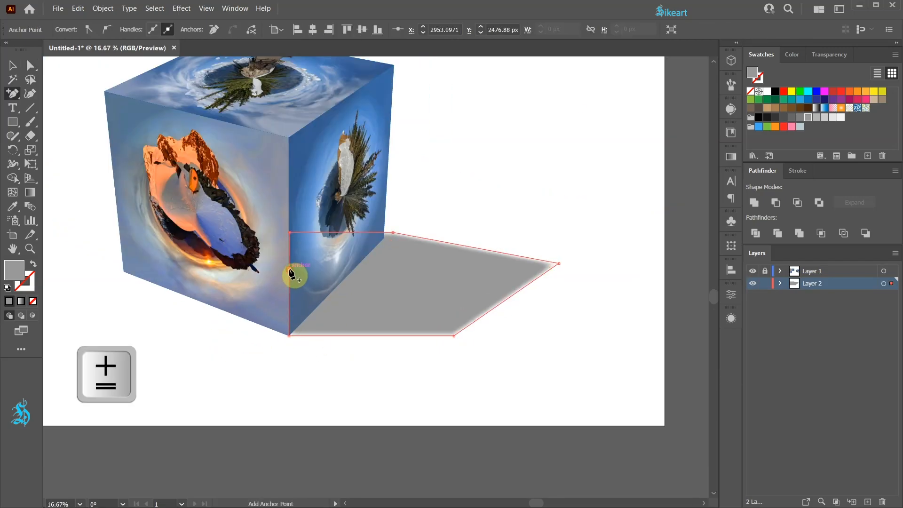
click(291, 273)
key(a)
drag(292, 273, 124, 273)
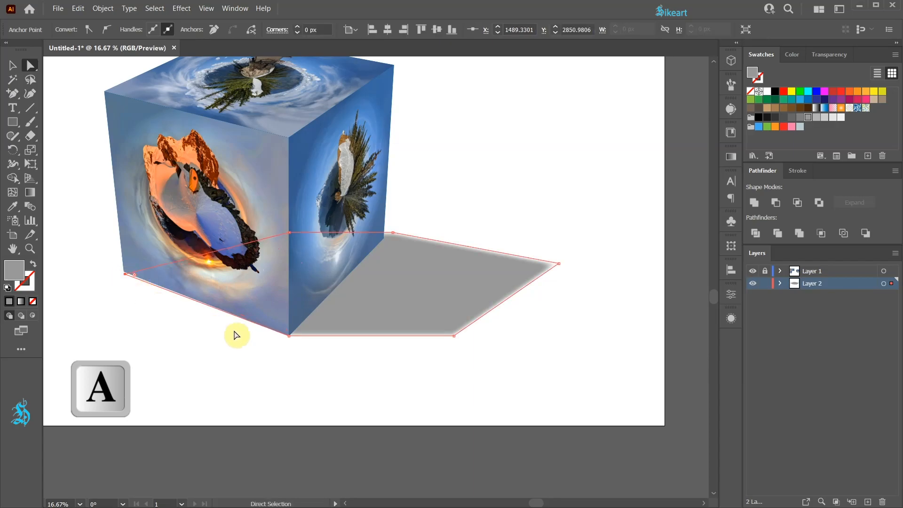
Adjust the shadow's two front-edge anchors so its feathered edge meets the cube's lowest corner, and deselect the shape
scroll(236, 335, up, 2)
scroll(329, 347, down, 1)
drag(584, 366, 329, 338)
scroll(316, 360, up, 1)
scroll(316, 360, down, 1)
scroll(342, 385, down, 1)
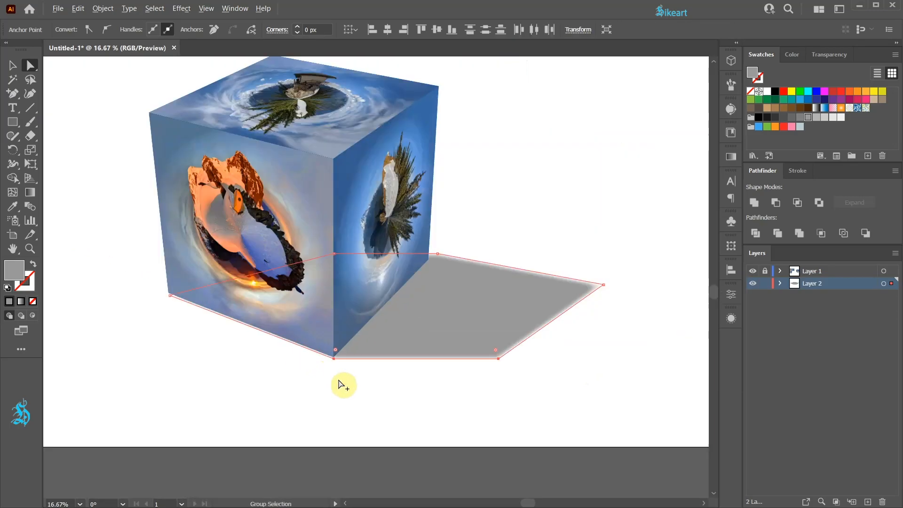
click(393, 414)
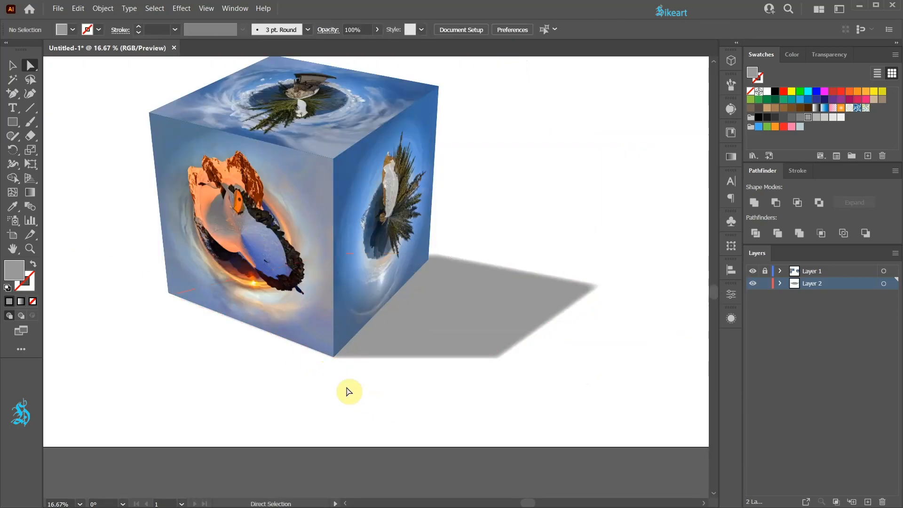
Select the shadow's back, far-right and front-right anchors and move them together up and slightly left to angle the cast shadow
scroll(176, 362, down, 1)
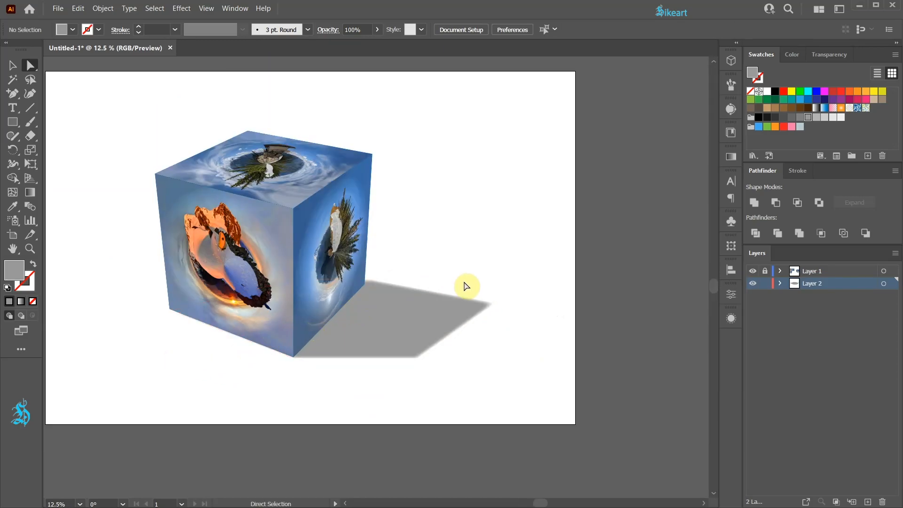
drag(474, 283, 504, 323)
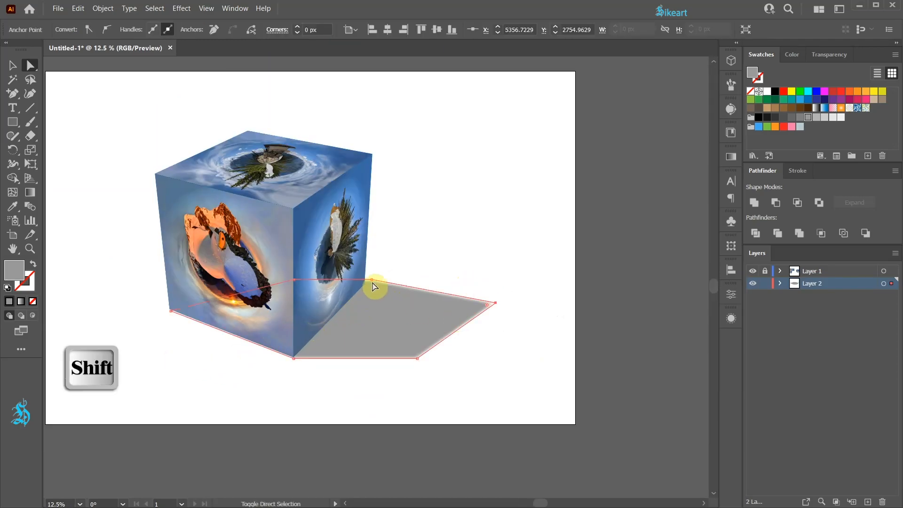
shift+click(372, 281)
shift+click(417, 359)
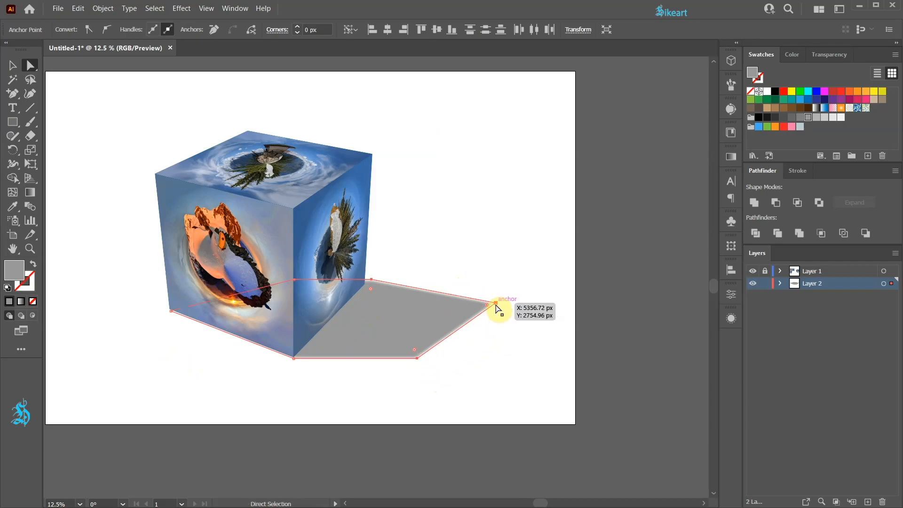
drag(494, 304, 483, 258)
click(534, 325)
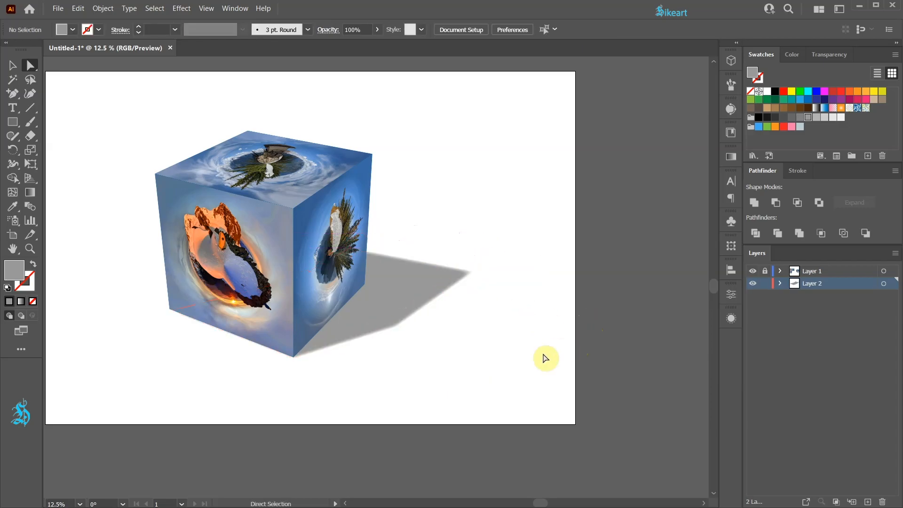
Create a new layer between Layer 1 and Layer 2, and lock Layer 2
key(ctrl+0)
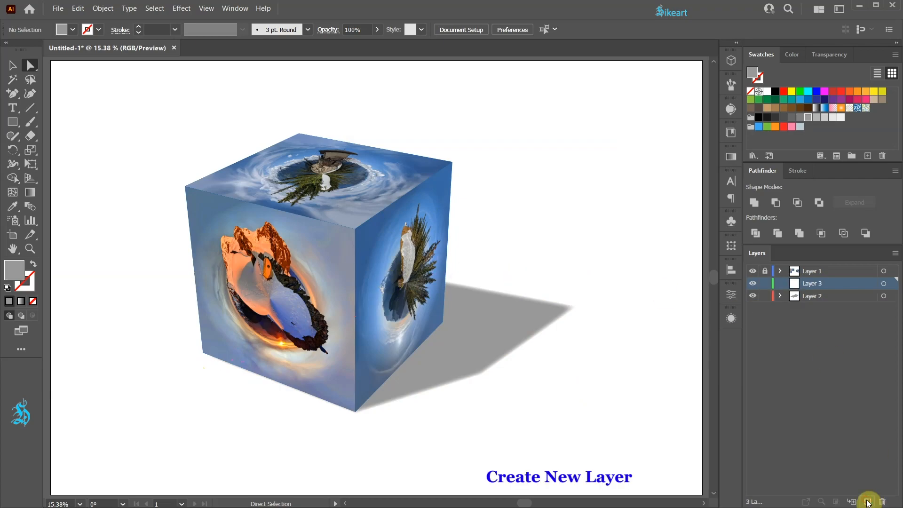
click(764, 296)
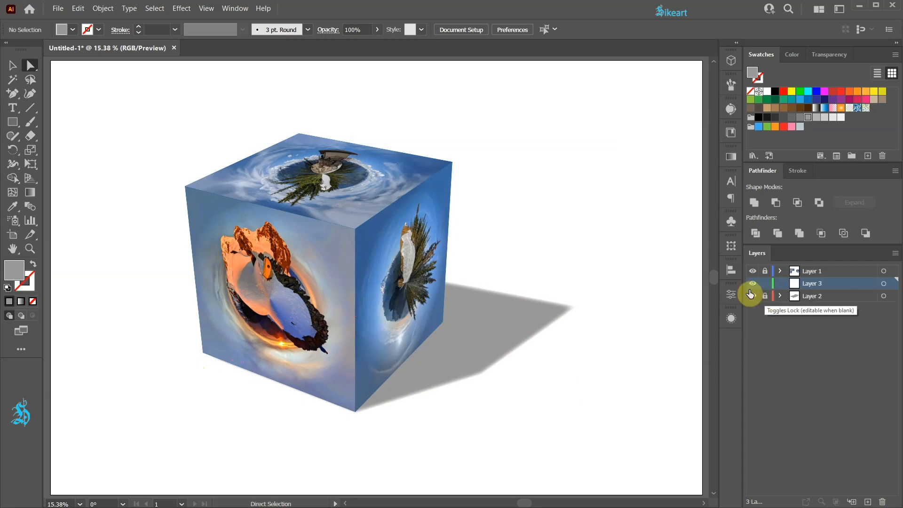
Trace the cube's right face as a closed four-point Pen path on Layer 3
scroll(480, 238, up, 3)
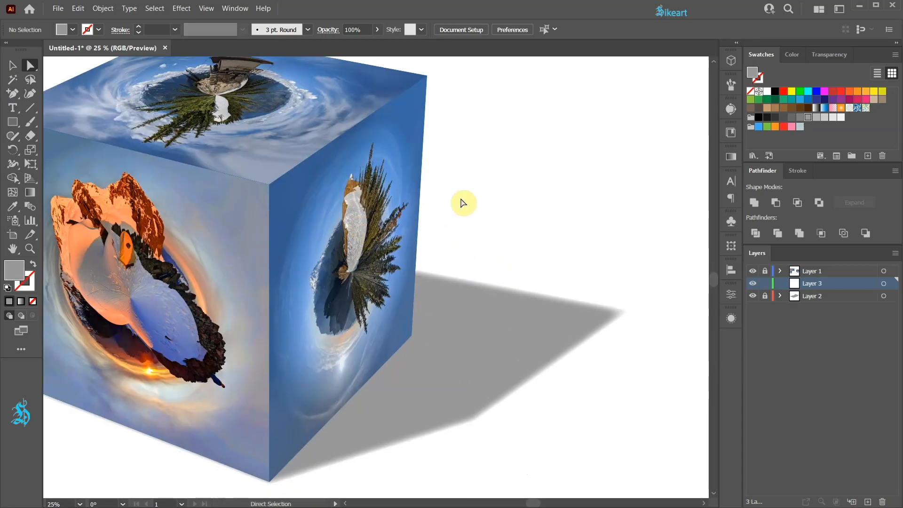
key(p)
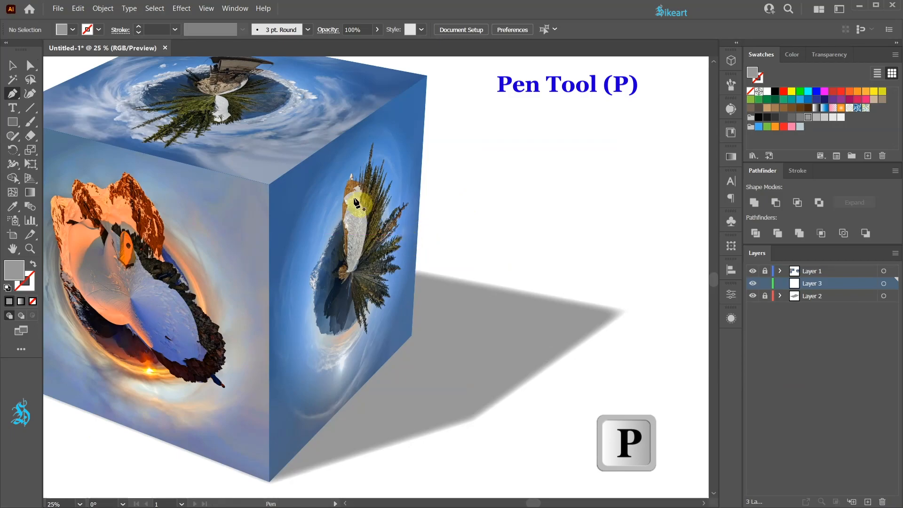
click(269, 185)
click(426, 75)
click(413, 336)
click(272, 483)
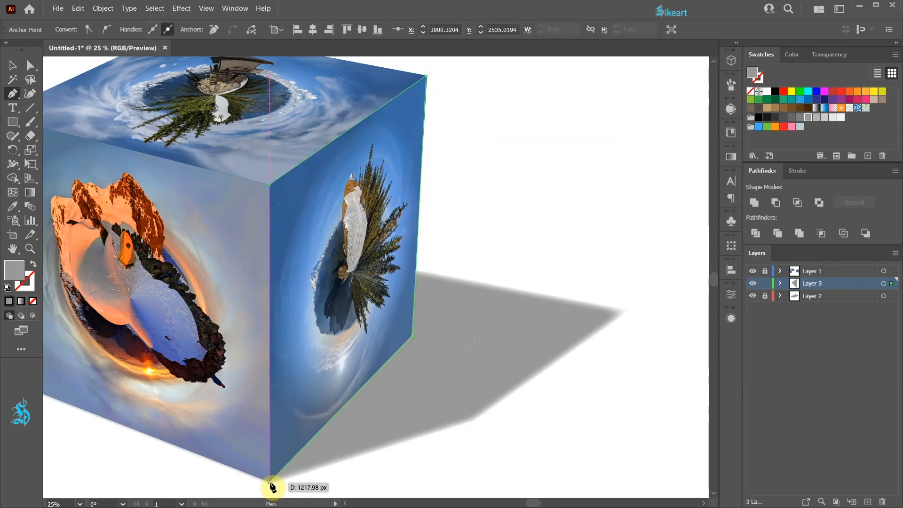
click(269, 184)
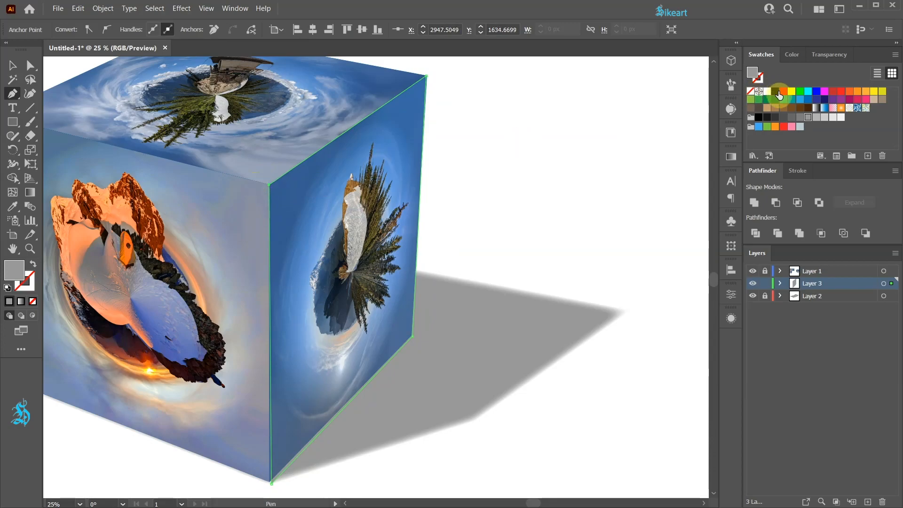
Fill the traced right-face shape with black and place Layer 3 above Layer 1
click(776, 91)
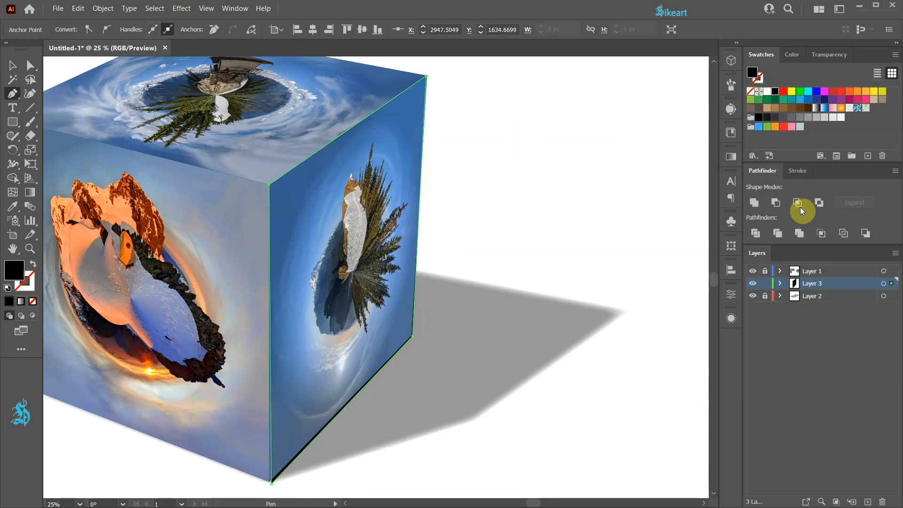
drag(837, 285, 839, 269)
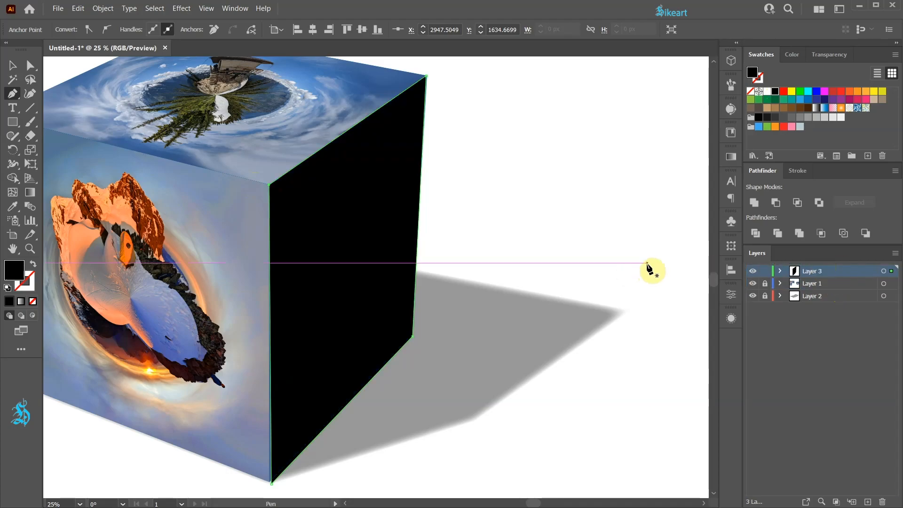
Align the black shape's corner anchors exactly with the corners of the cube's right face
scroll(268, 184, up, 10)
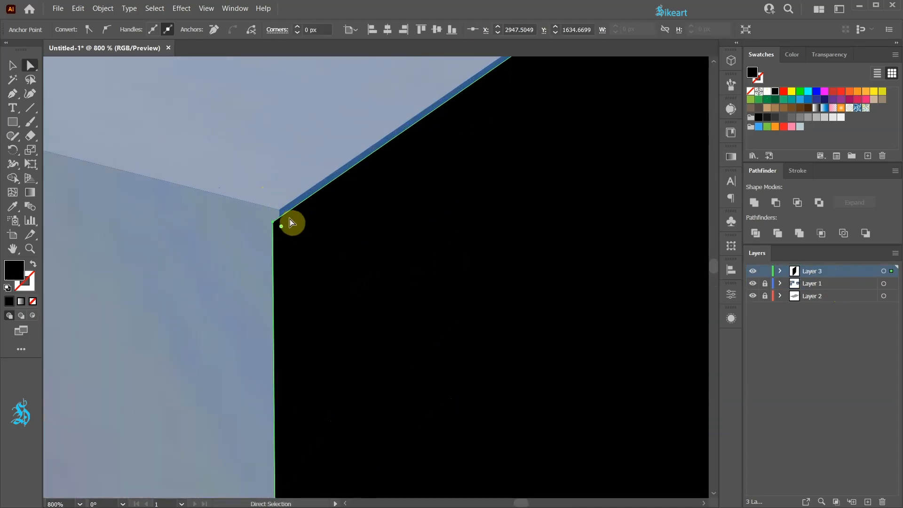
key(a)
drag(273, 223, 266, 298)
scroll(282, 210, down, 1)
scroll(235, 407, down, 9)
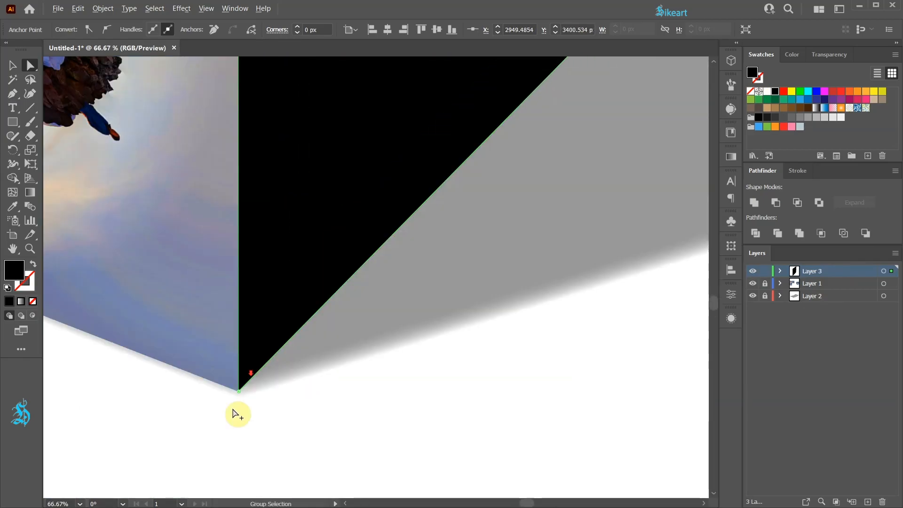
scroll(339, 301, up, 9)
drag(301, 385, 294, 378)
scroll(344, 259, down, 10)
scroll(370, 98, up, 9)
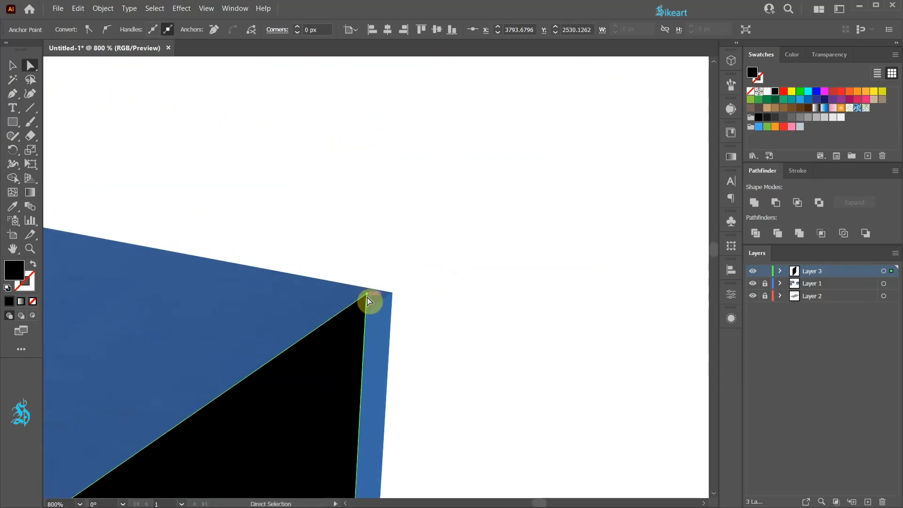
drag(369, 302, 388, 296)
scroll(389, 296, down, 9)
scroll(323, 283, down, 2)
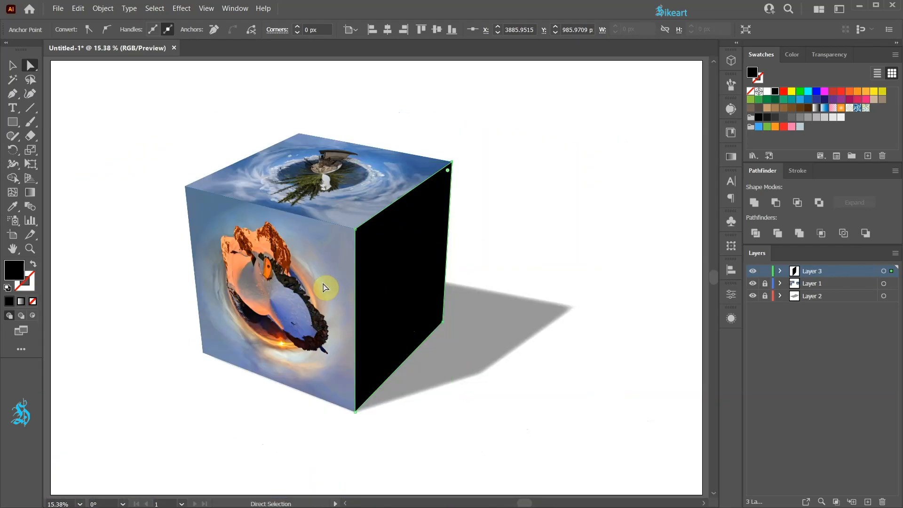
Set the black right-face shape's opacity to 30% and deselect it
click(839, 54)
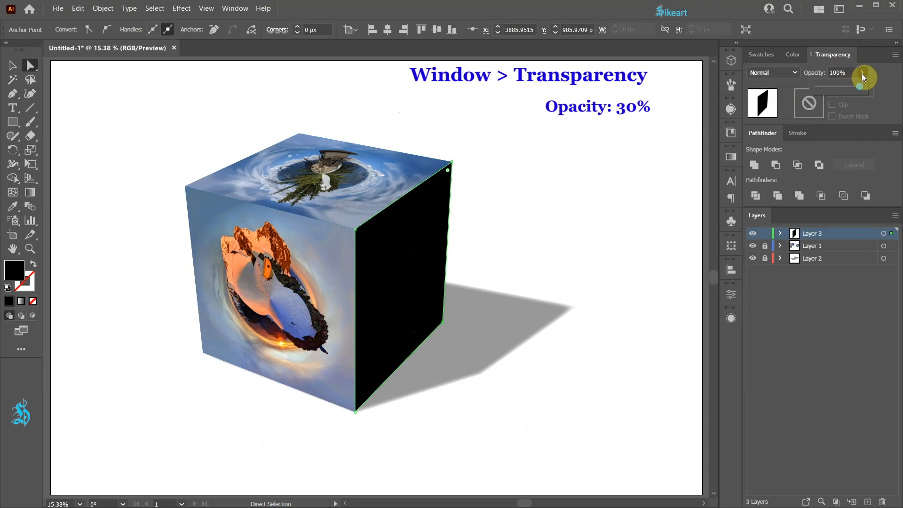
drag(861, 86, 829, 87)
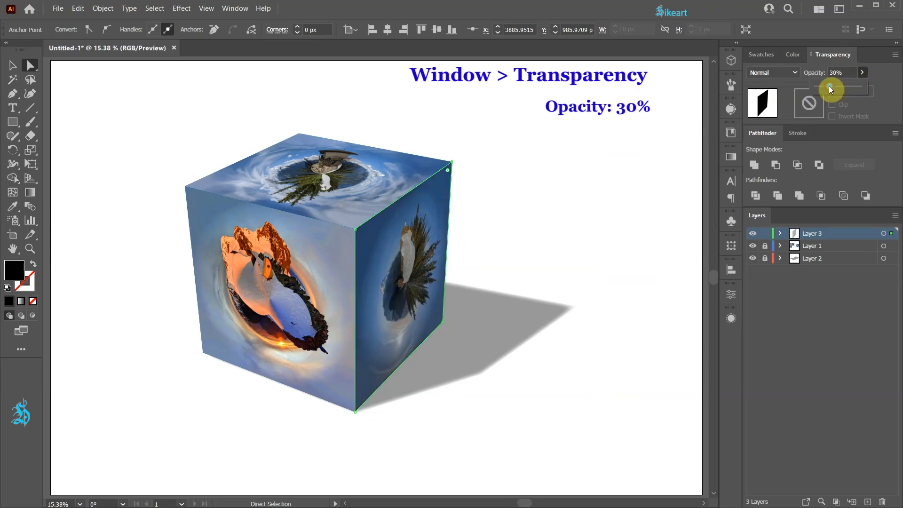
click(656, 348)
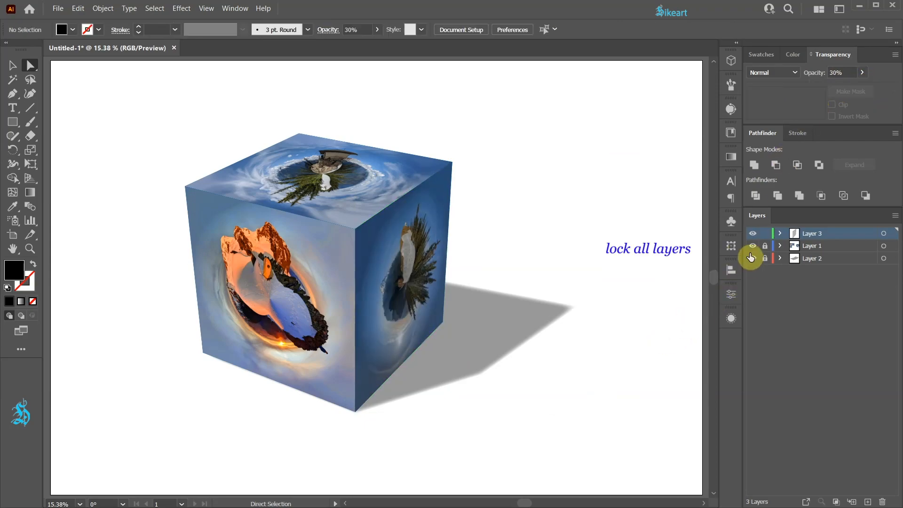
Lock Layer 3 and create a new layer above it
click(765, 234)
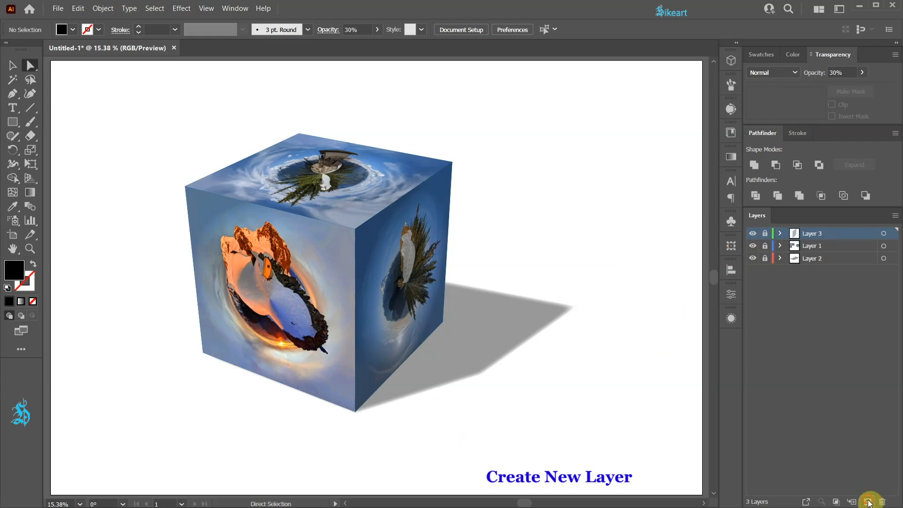
click(869, 502)
Add the text NORTHWEST above the cube in 300 pt Myriad Pro and set its font style to Black
key(t)
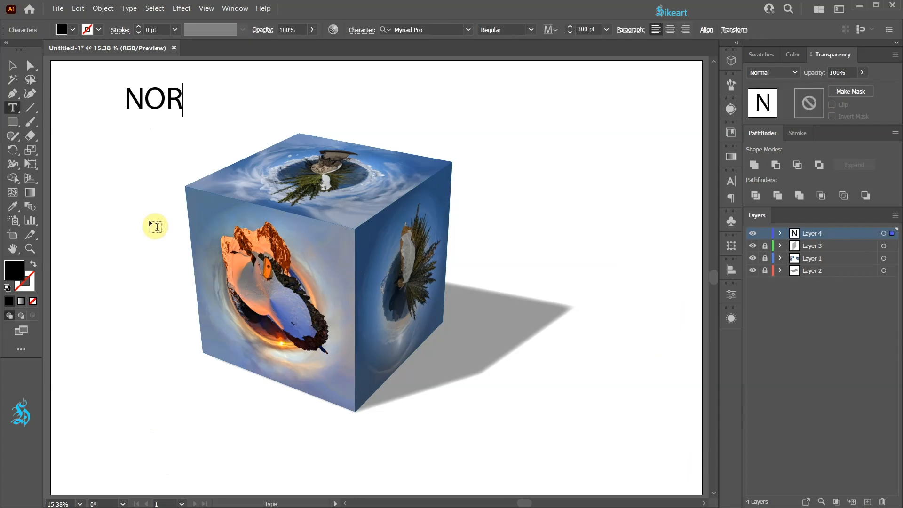
key(Escape)
click(530, 29)
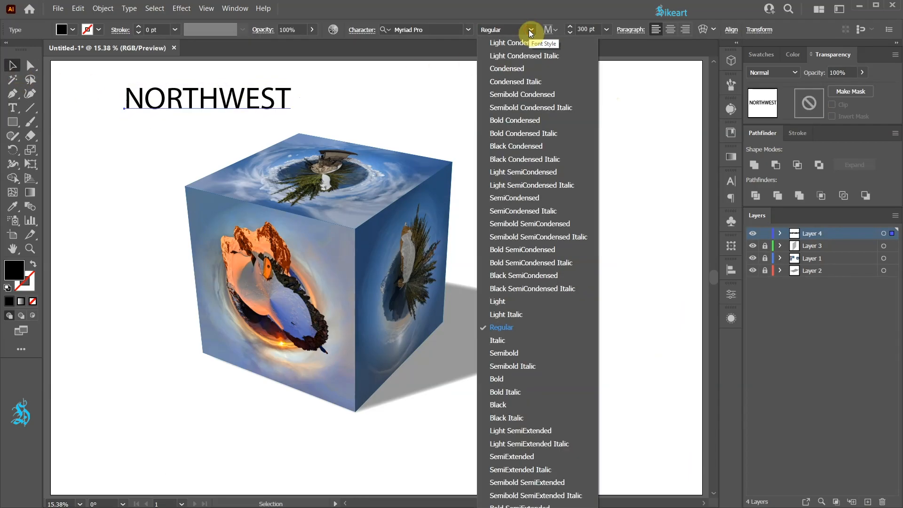
click(509, 402)
Move the NORTHWEST text to the bottom of the cube's left face, with the T's stem meeting the front vertical edge
drag(235, 100, 366, 311)
scroll(241, 435, up, 4)
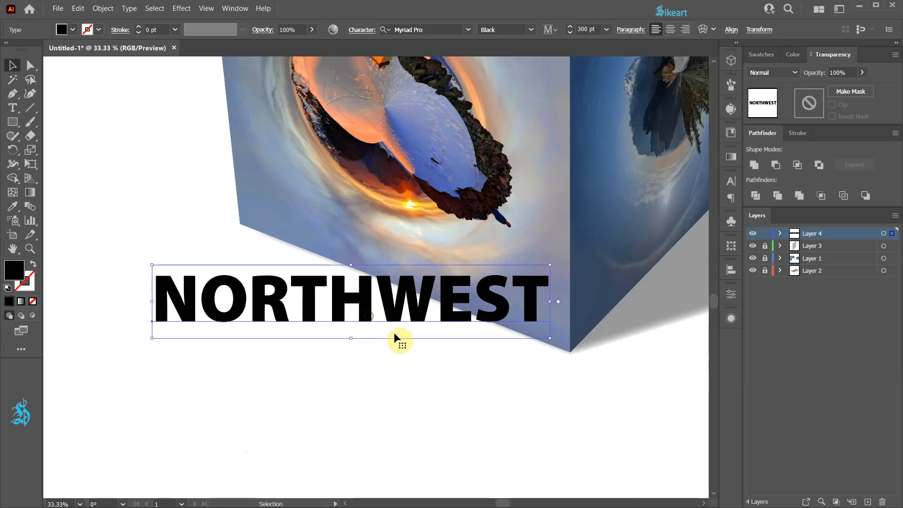
scroll(430, 371, right, 5)
scroll(429, 371, down, 1)
scroll(365, 256, up, 3)
drag(386, 244, 486, 280)
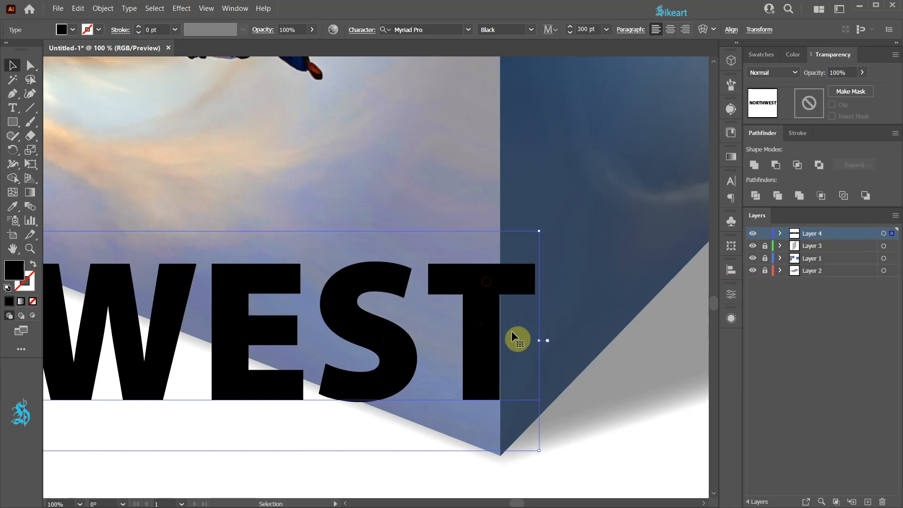
Try to rotate the NORTHWEST text about the lower corner of its T at the cube's front edge
key(r)
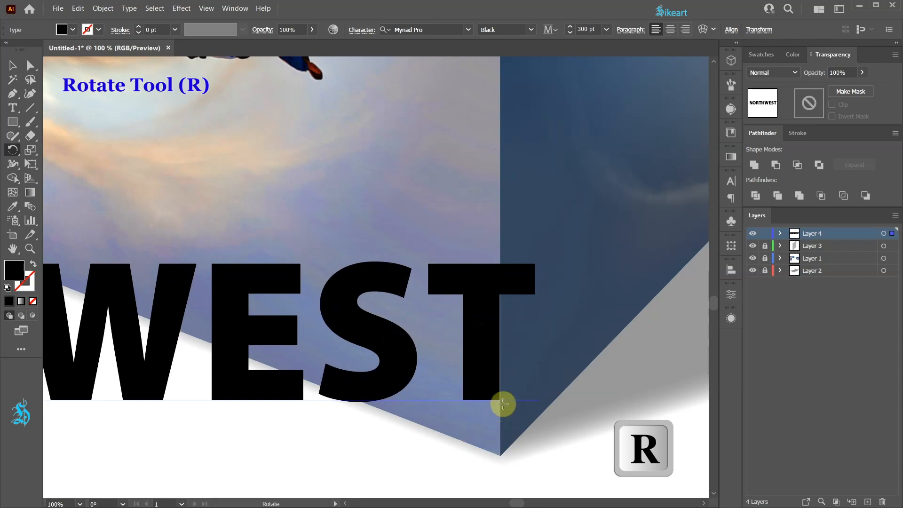
click(499, 399)
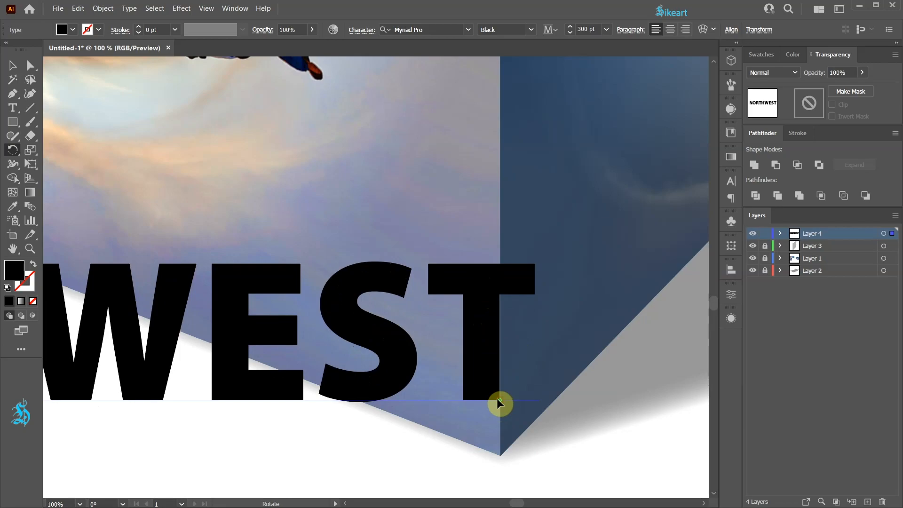
mouse_move(482, 295)
mouse_down()
mouse_move(463, 282)
mouse_move(473, 280)
mouse_move(481, 295)
mouse_up()
scroll(523, 385, down, 1)
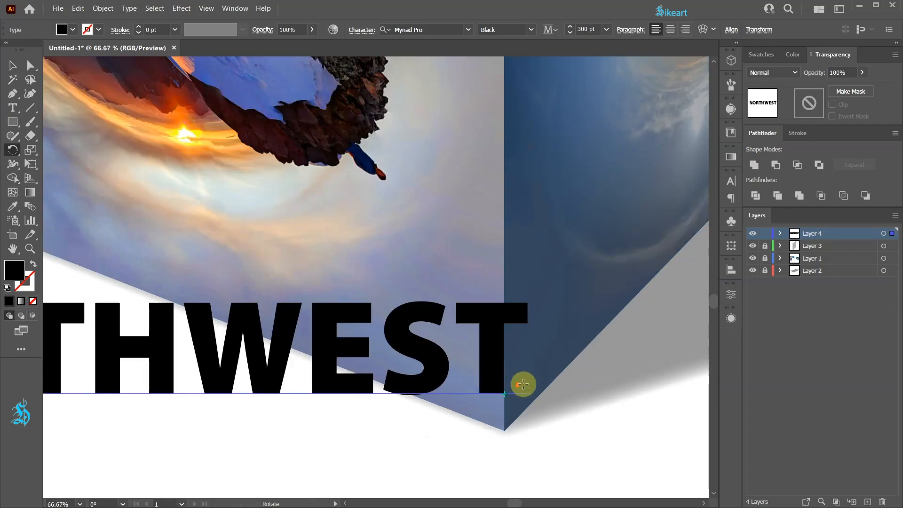
scroll(522, 385, down, 3)
Shear the NORTHWEST text with Free Transform, raising its N end so the baseline runs parallel to the left face's bottom edge
key(v)
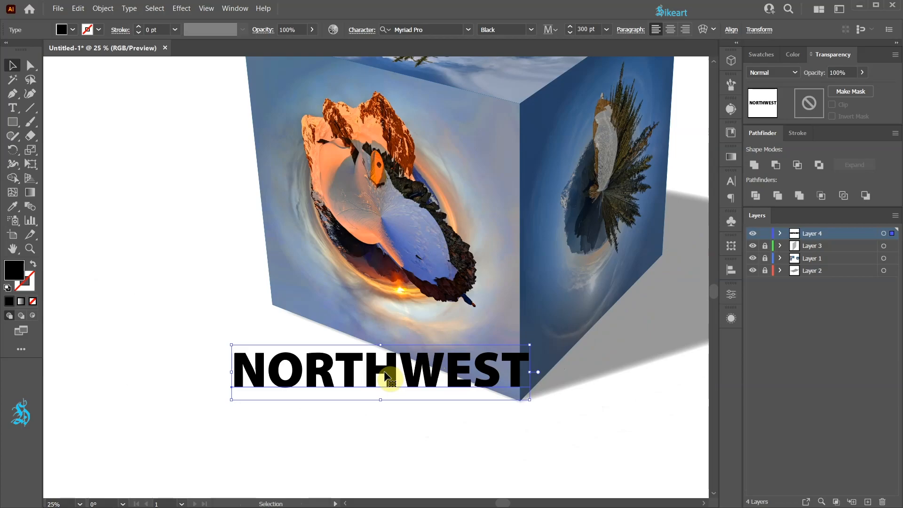
key(e)
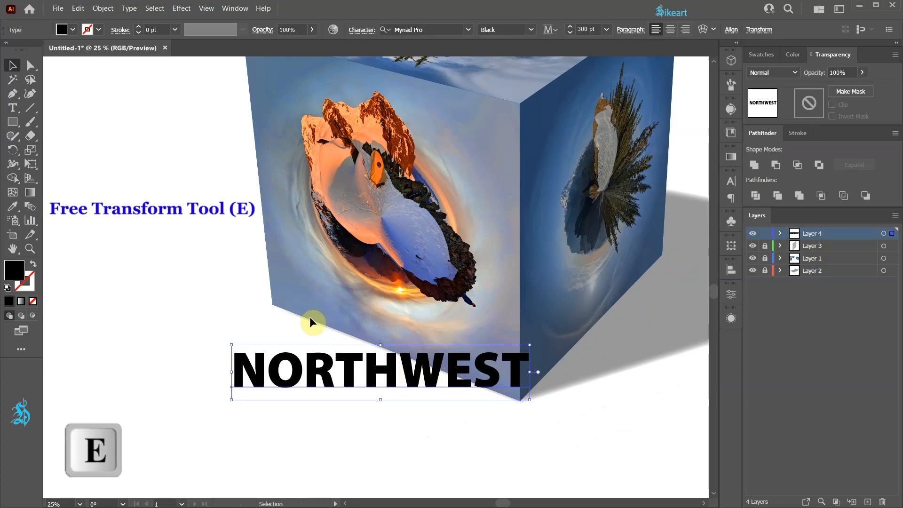
click(31, 164)
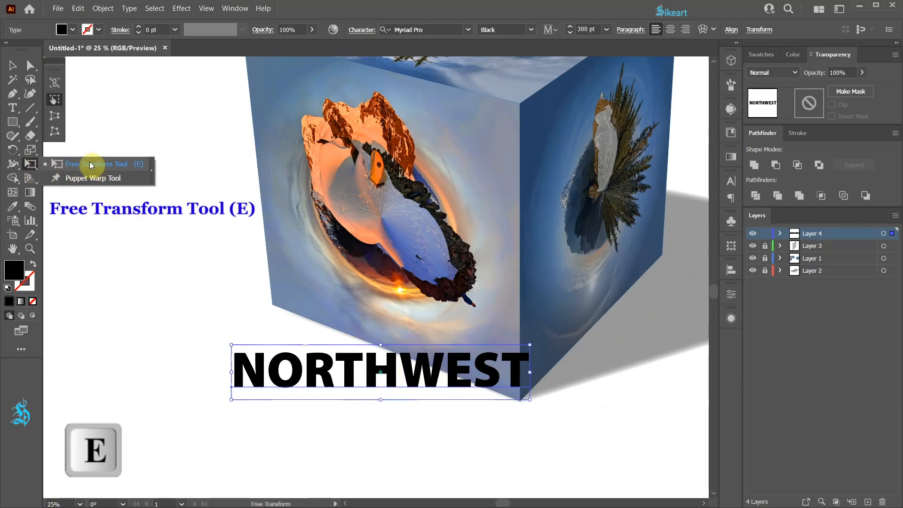
click(91, 164)
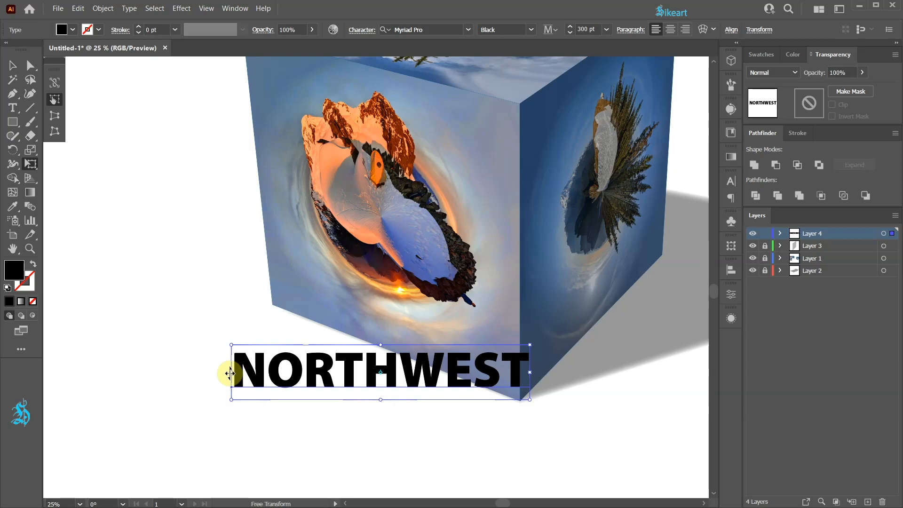
drag(230, 373, 241, 258)
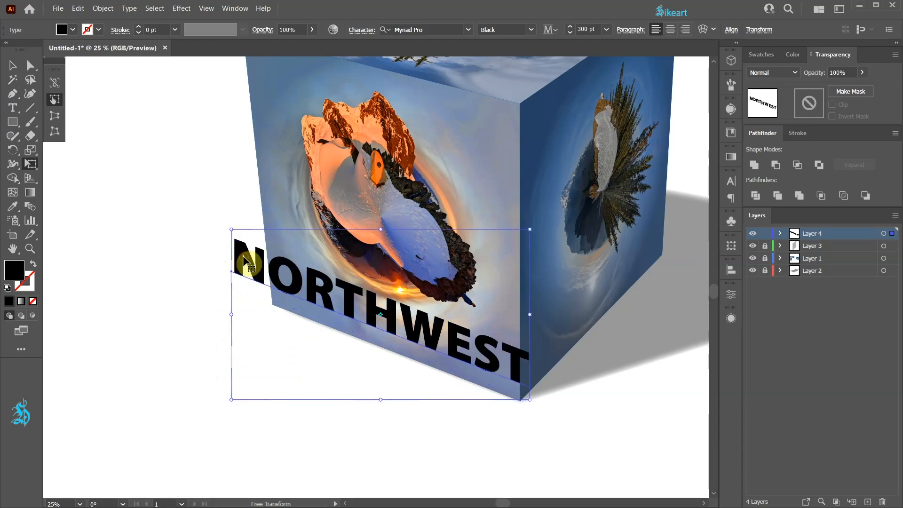
Scale down the slanted NORTHWEST text to fit the left face's width and seat it on the bottom edge
key(v)
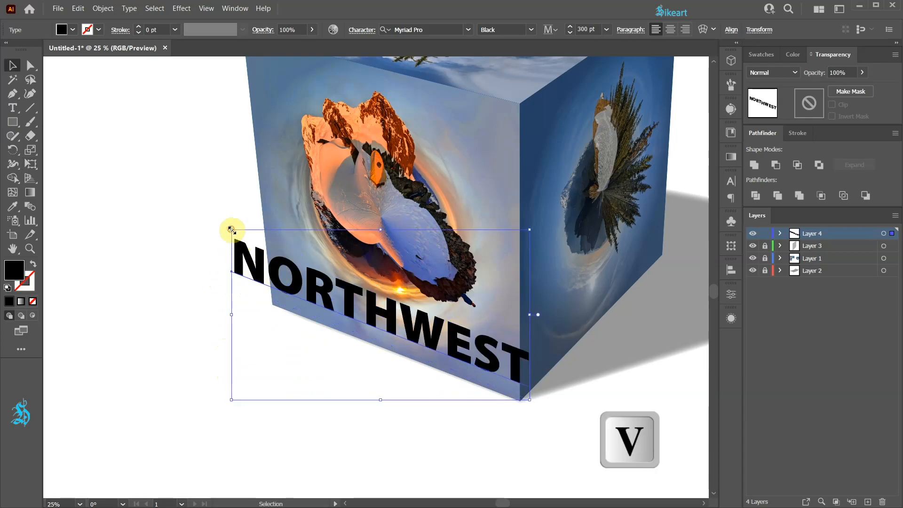
drag(231, 230, 280, 261)
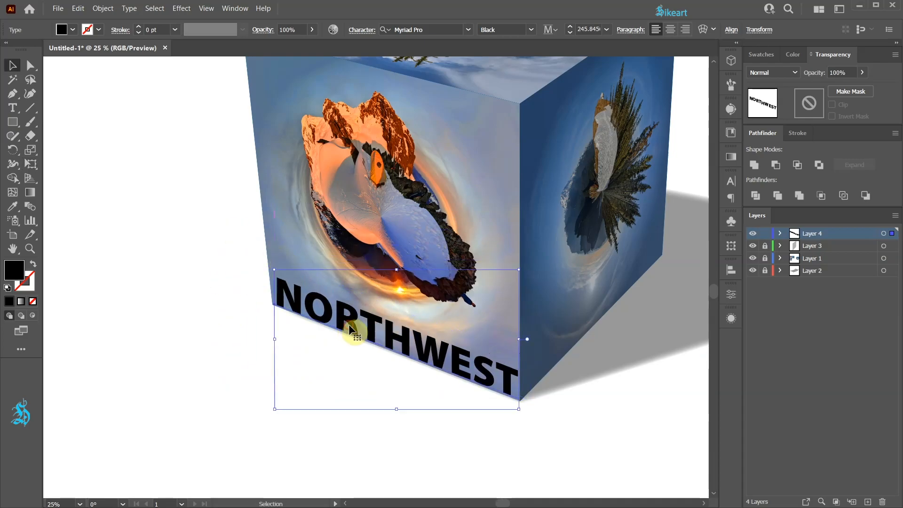
scroll(348, 323, up, 1)
scroll(376, 315, up, 3)
scroll(346, 341, down, 3)
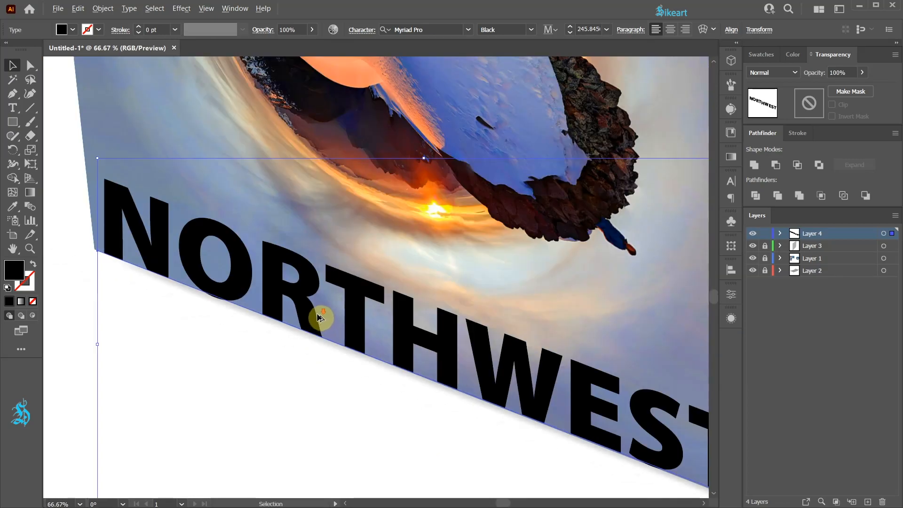
Fine-tune the NORTHWEST text's slant, size and position with Free Transform so its baseline follows the left face's bottom edge
key(e)
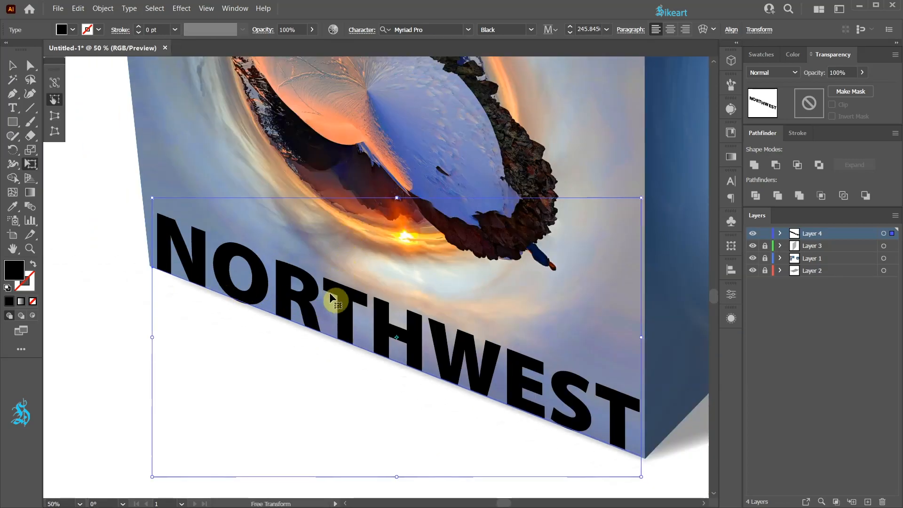
drag(396, 197, 409, 355)
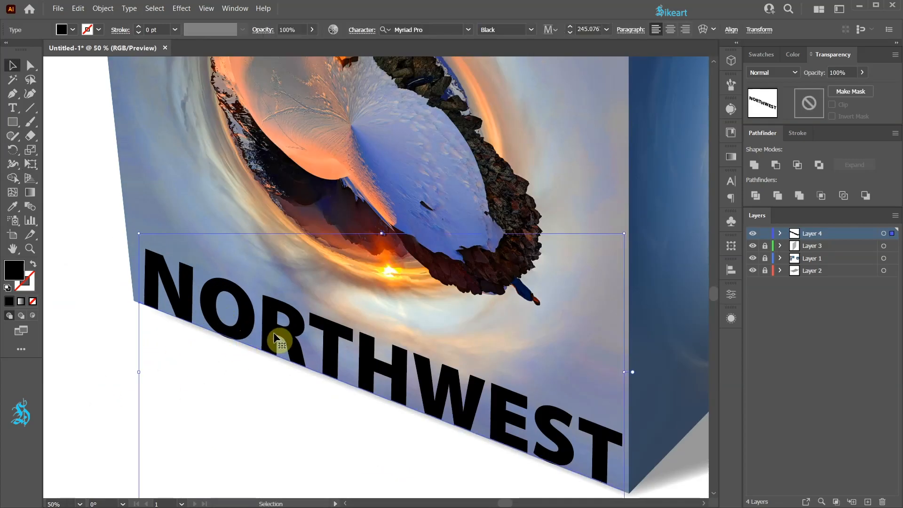
key(e)
drag(447, 369, 211, 315)
scroll(382, 397, up, 3)
scroll(279, 288, down, 2)
Fill the NORTHWEST text with a blue sampled from the cube's left face using the Eyedropper, and deselect it
key(r)
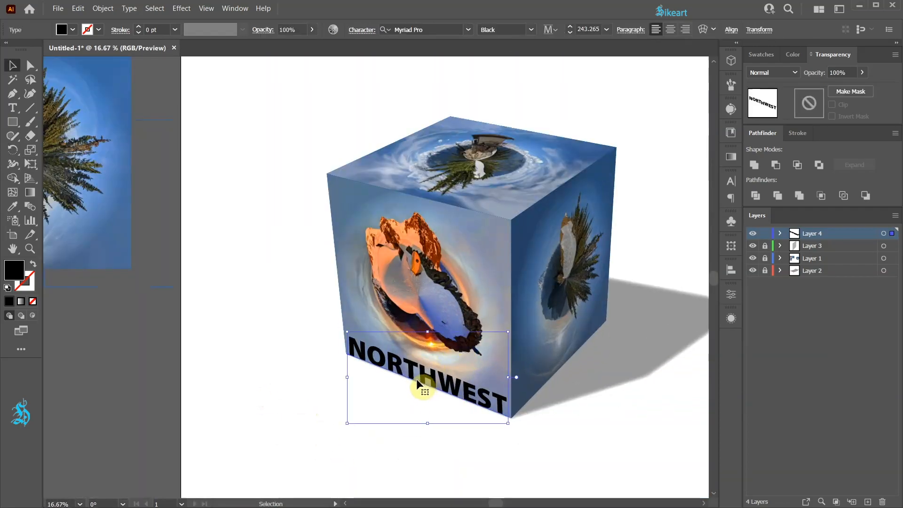
key(i)
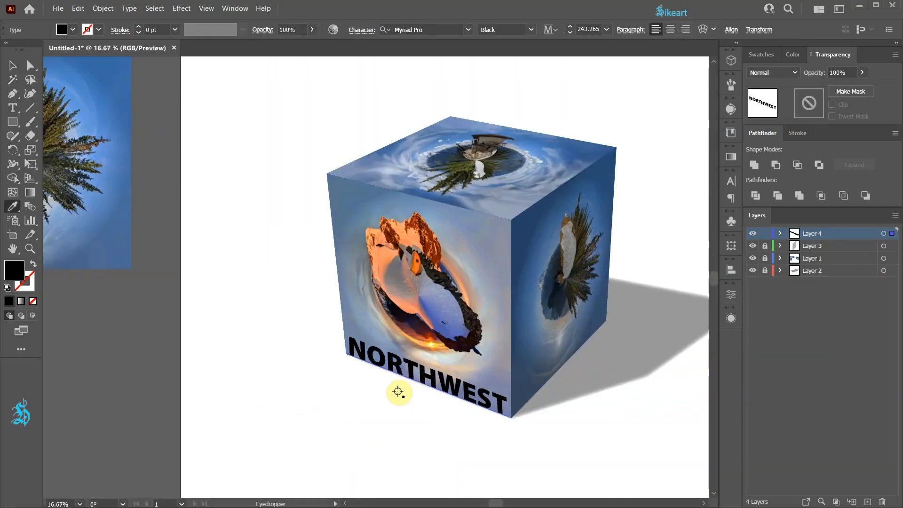
click(489, 381)
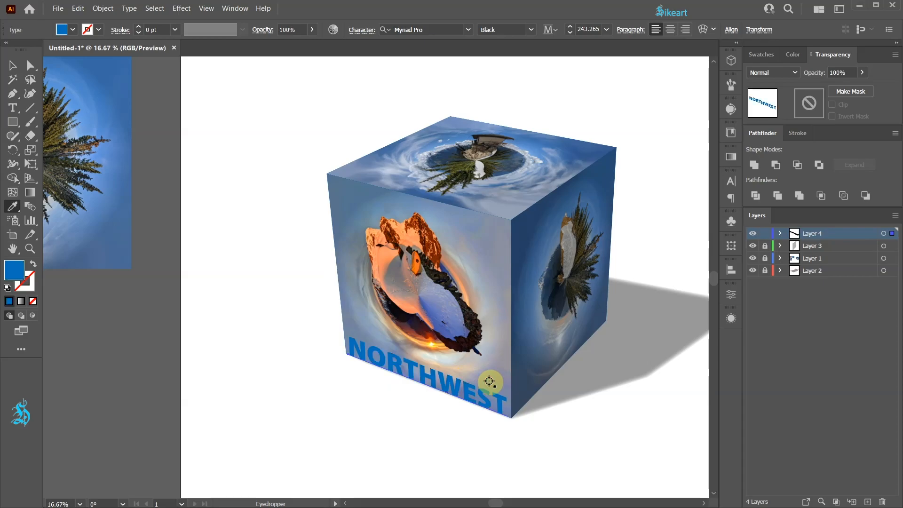
key(ctrl+shift+a)
scroll(323, 383, down, 1)
scroll(359, 383, down, 1)
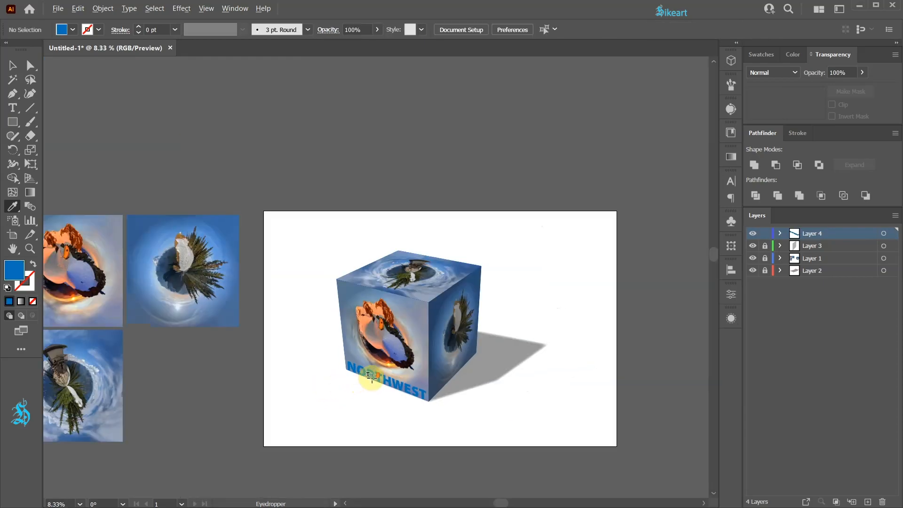
scroll(369, 379, down, 1)
Unlock Layer 3, Layer 1 and Layer 2, and move the flat orange mountain image next to the cube
key(ctrl)
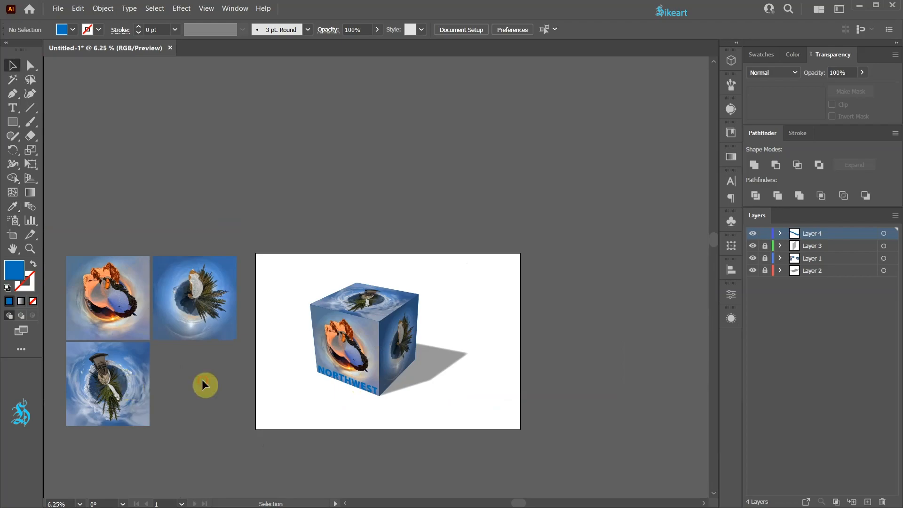
drag(764, 245, 766, 282)
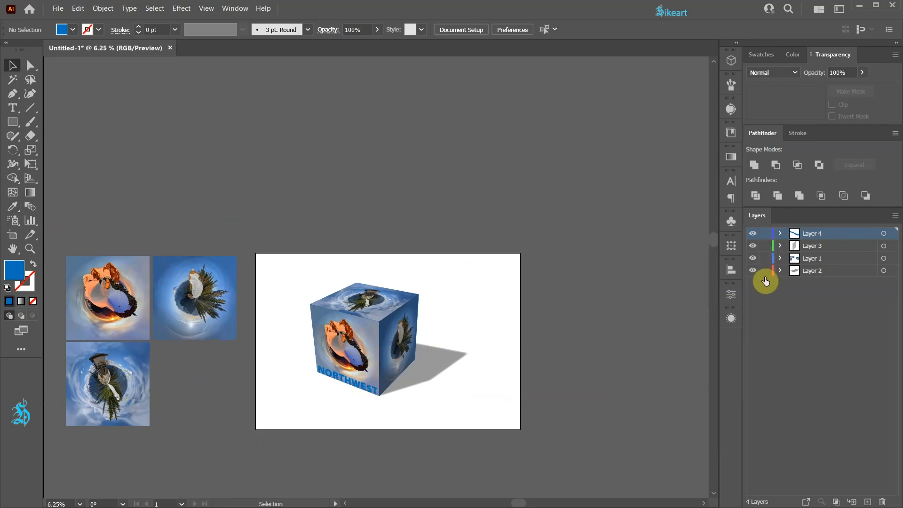
drag(115, 318, 272, 355)
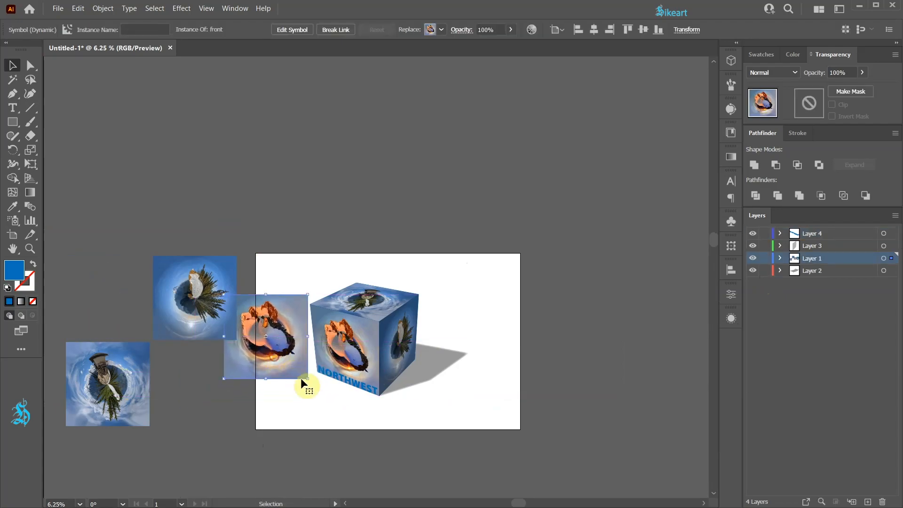
Recolor the NORTHWEST text with a muted blue sampled from the lower part of the flat orange mountain image
scroll(309, 389, up, 5)
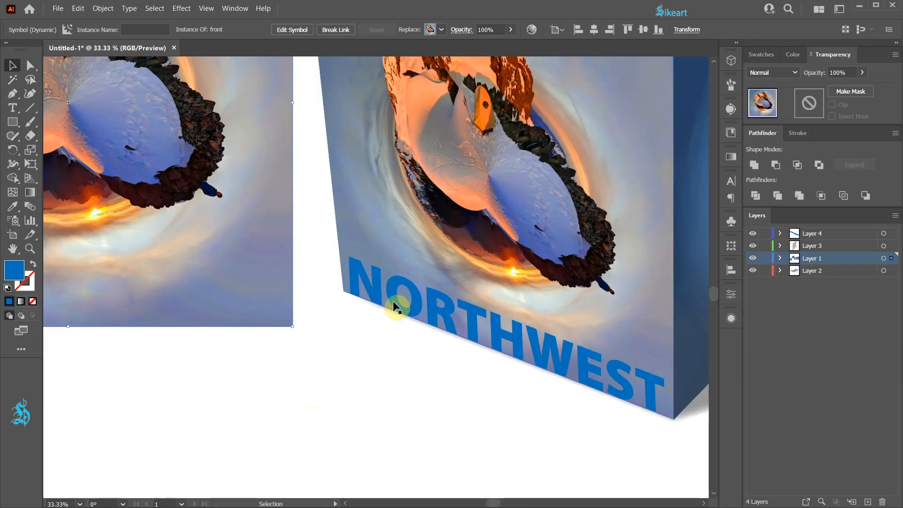
click(416, 302)
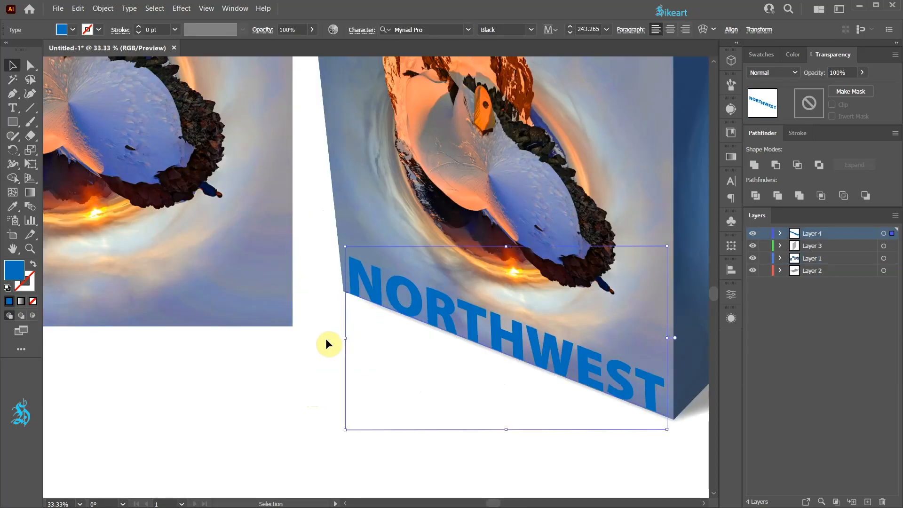
key(i)
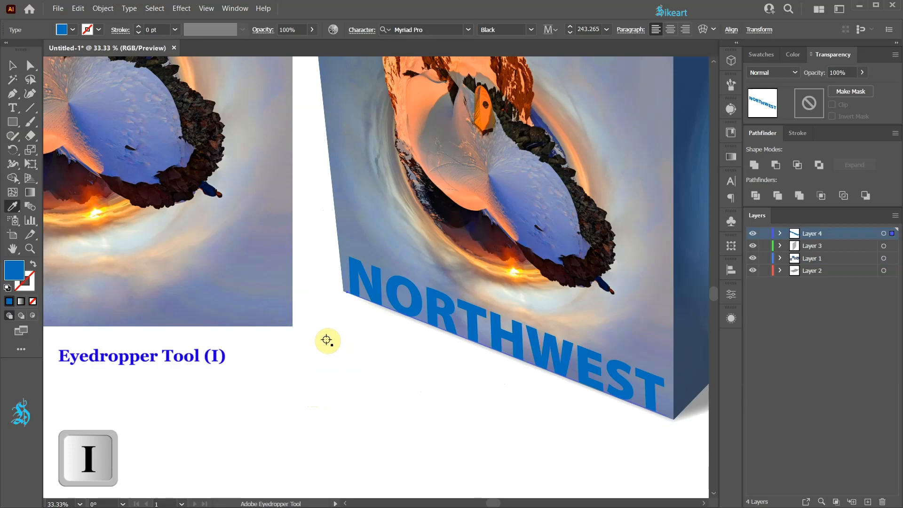
click(175, 312)
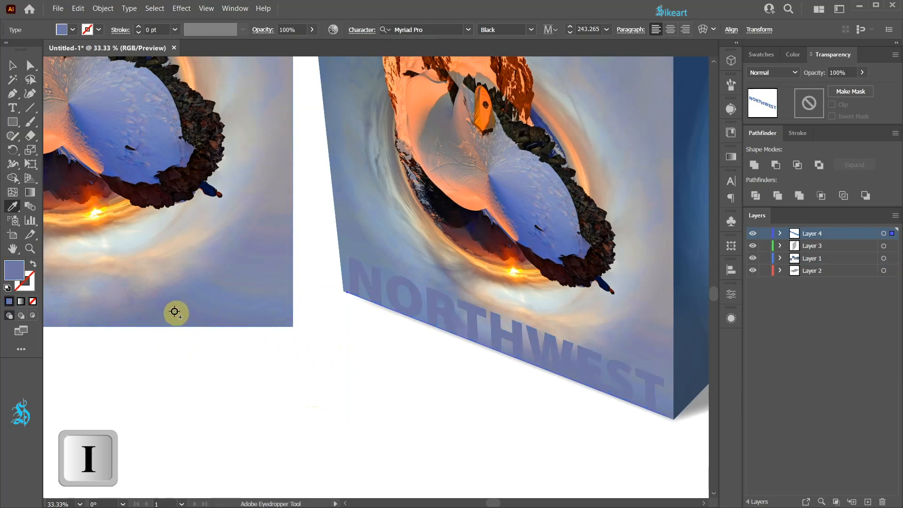
click(189, 306)
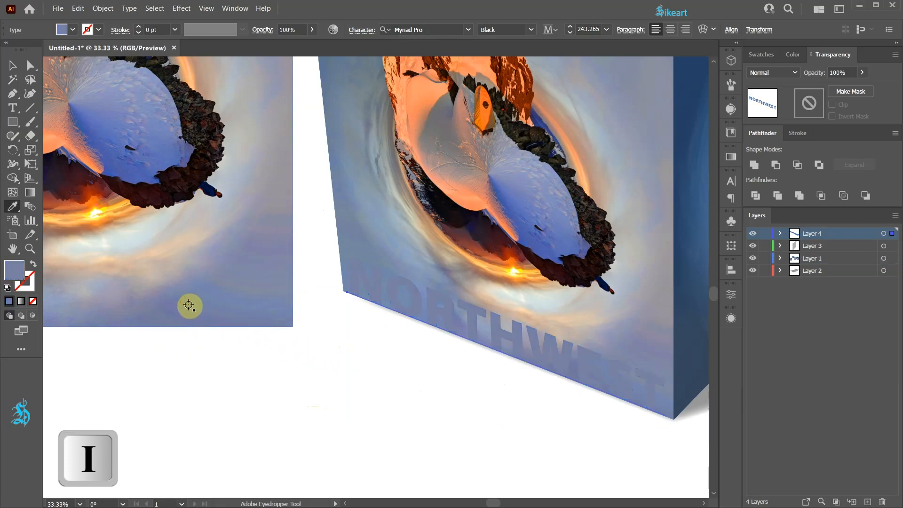
Move the flat orange mountain image back off the artboard beside the other source images, and fit the artboard in view
key(ctrl+minus)
key(ctrl+minus)
key(ctrl+minus)
key(ctrl+minus)
key(ctrl+minus)
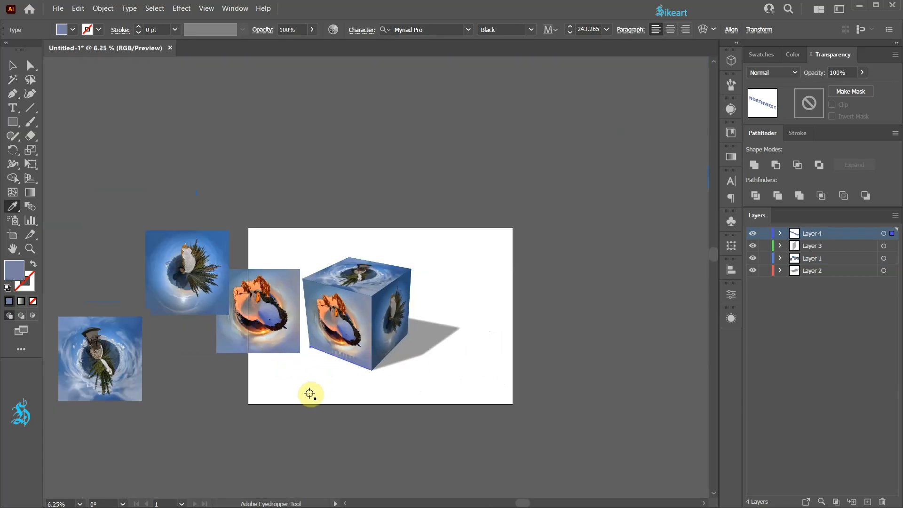
key(v)
drag(268, 344, 108, 282)
key(ctrl+0)
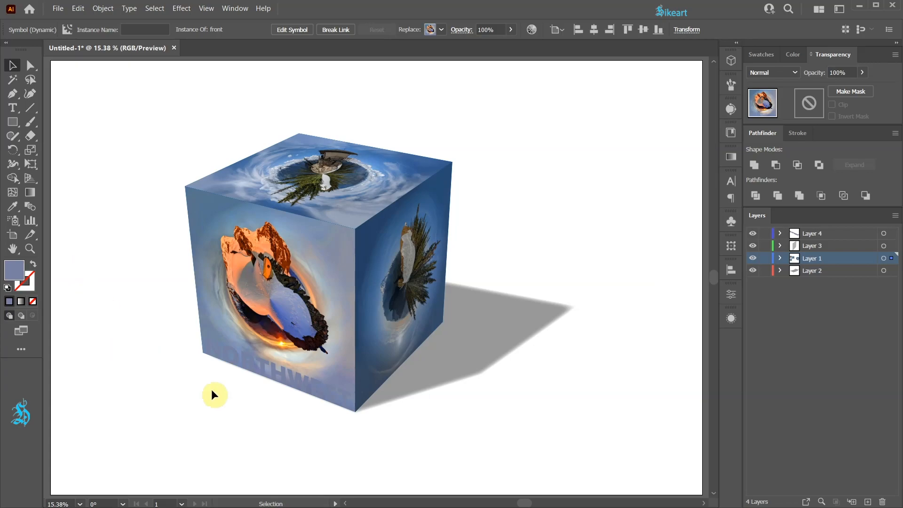
Apply a Drop Shadow effect to the NORTHWEST text in Multiply mode, 75% opacity, X offset 9 px, Y offset -12 px and 5 px blur
click(297, 377)
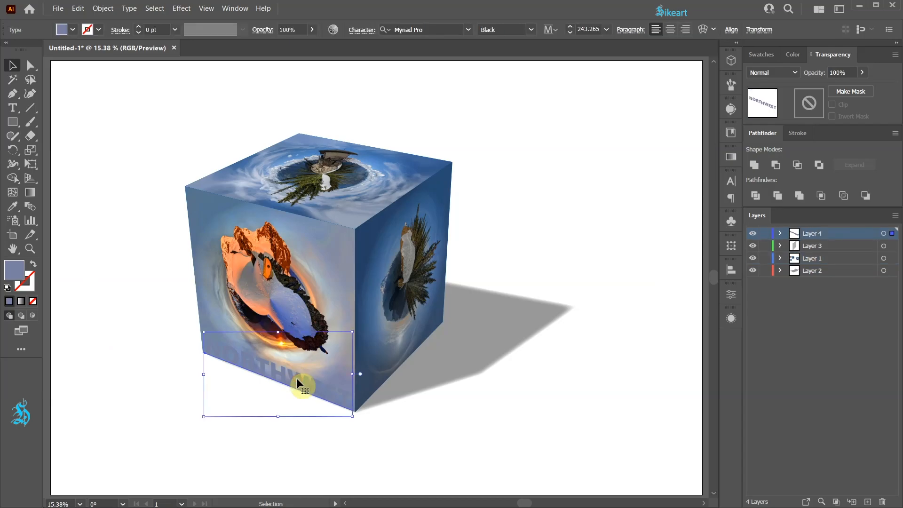
click(183, 9)
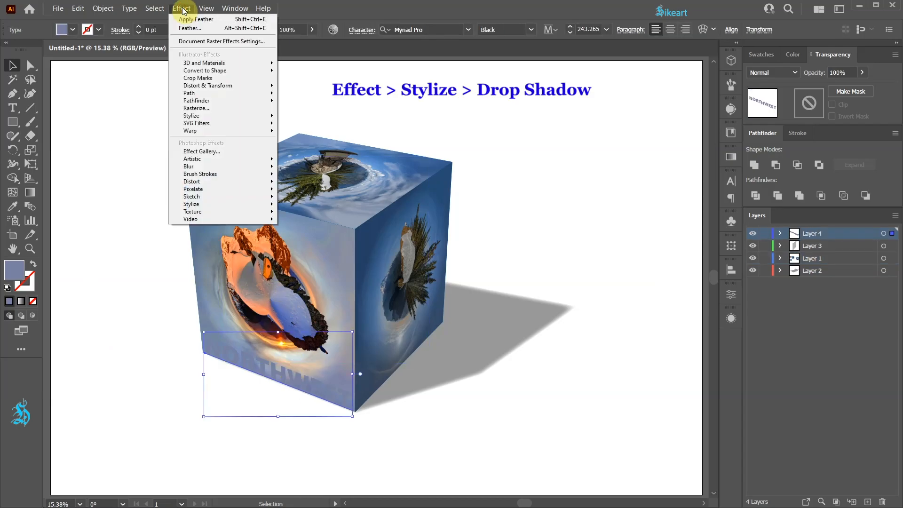
mouse_move(214, 116)
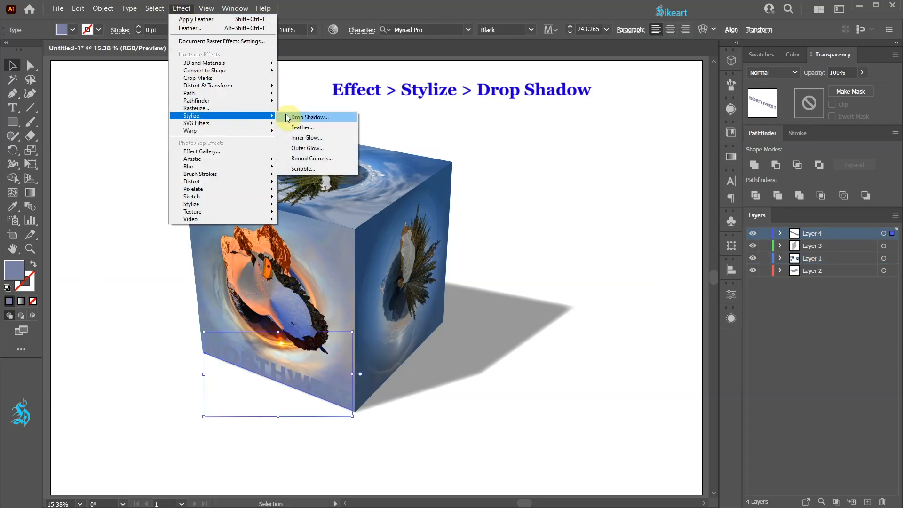
click(319, 117)
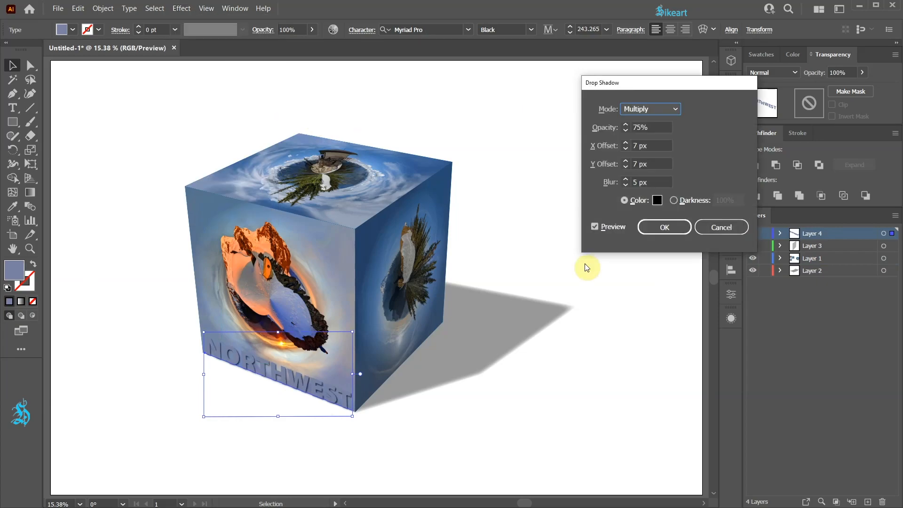
click(626, 148)
click(626, 143)
click(625, 167)
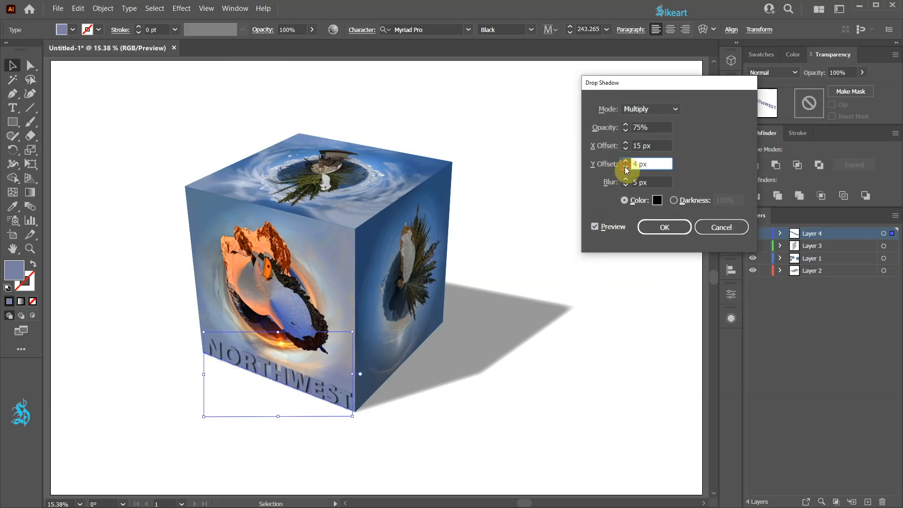
click(626, 149)
click(626, 148)
click(625, 167)
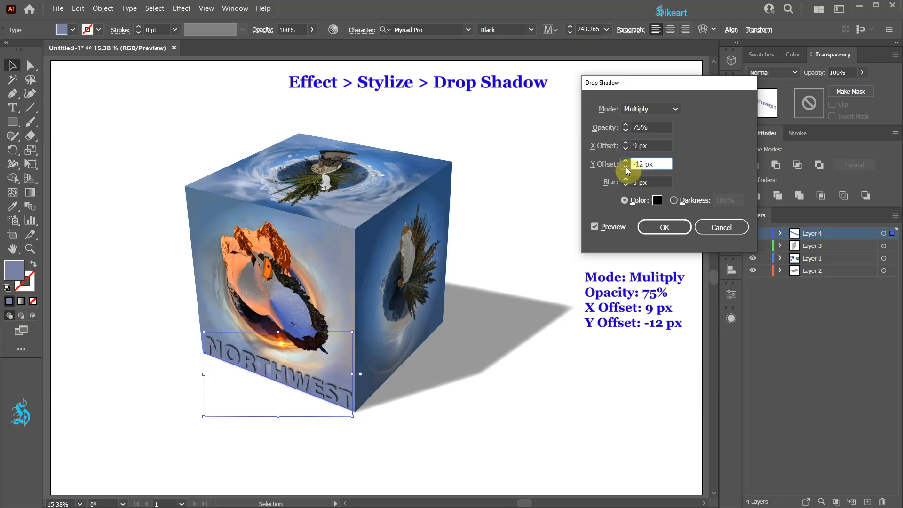
key(Return)
click(414, 471)
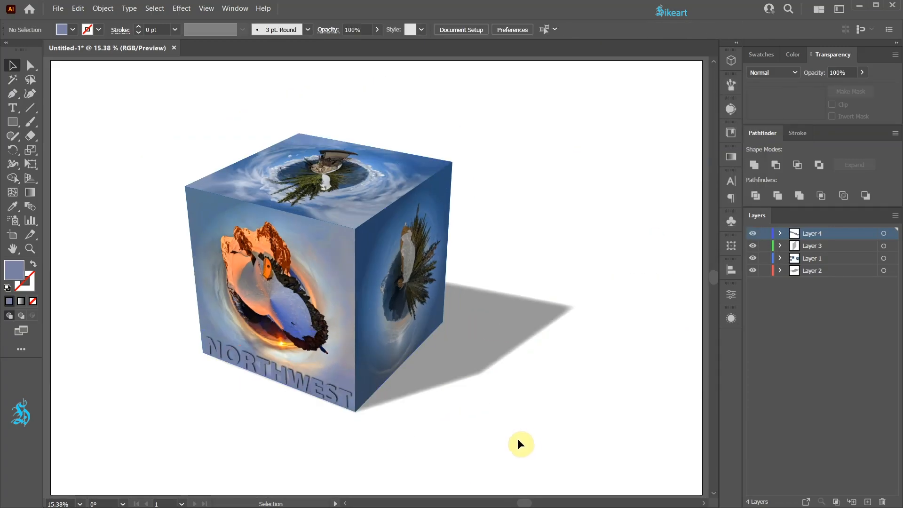
Duplicate the NORTHWEST text onto the cube's top face, align its end with the front corner, and hide the copy's drop shadow
drag(337, 392, 315, 213)
scroll(314, 213, up, 2)
scroll(315, 212, up, 2)
drag(392, 288, 411, 237)
scroll(411, 237, up, 2)
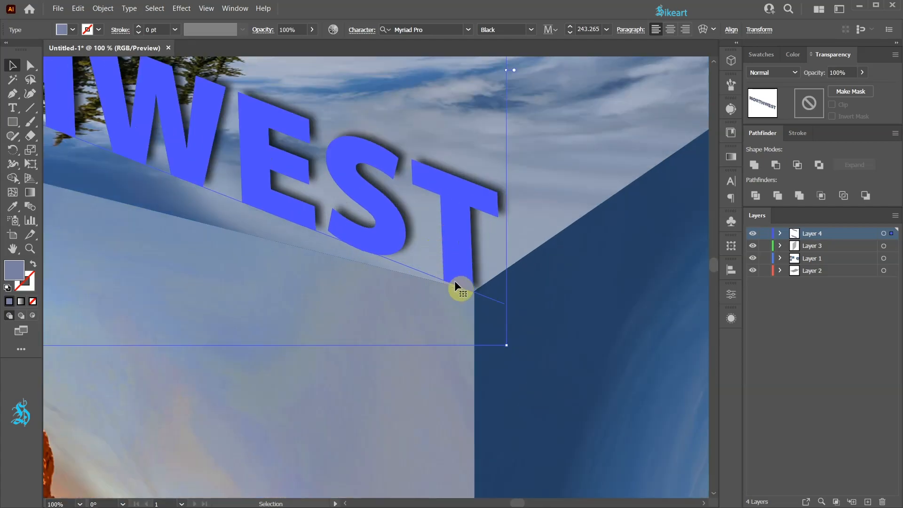
drag(467, 273, 473, 271)
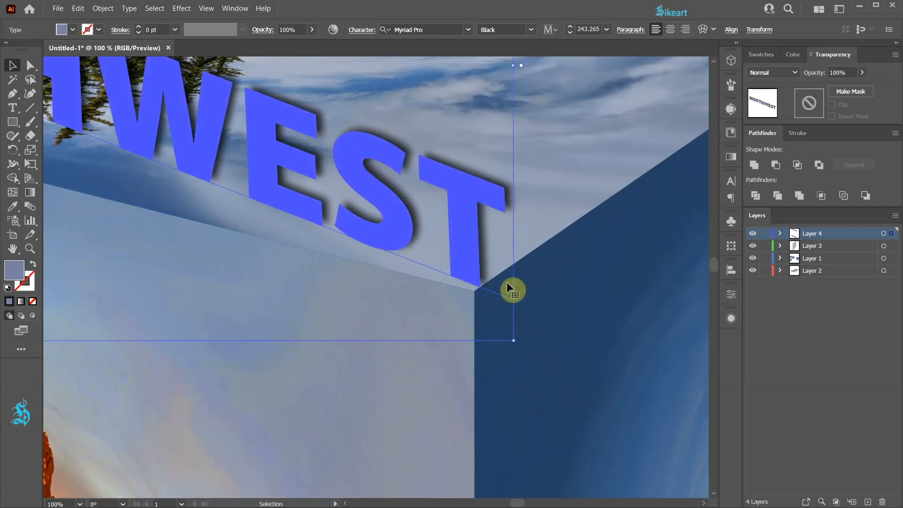
click(731, 319)
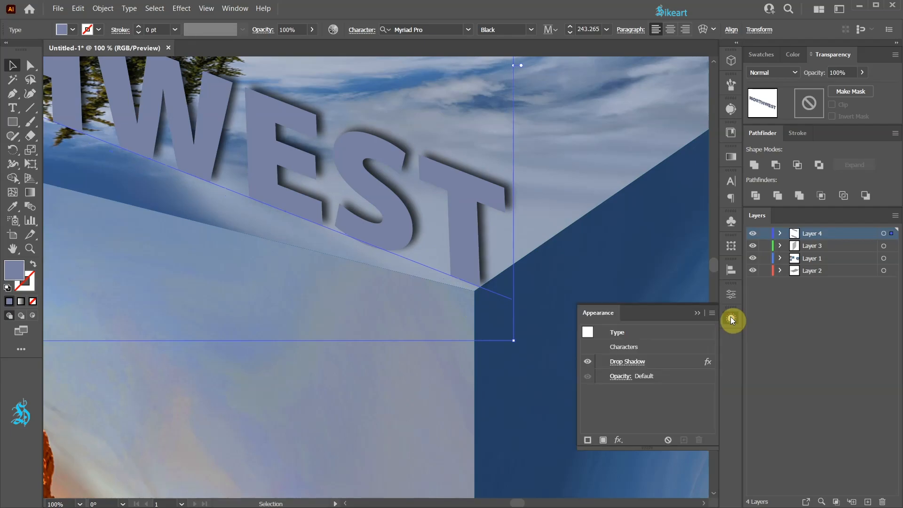
click(586, 362)
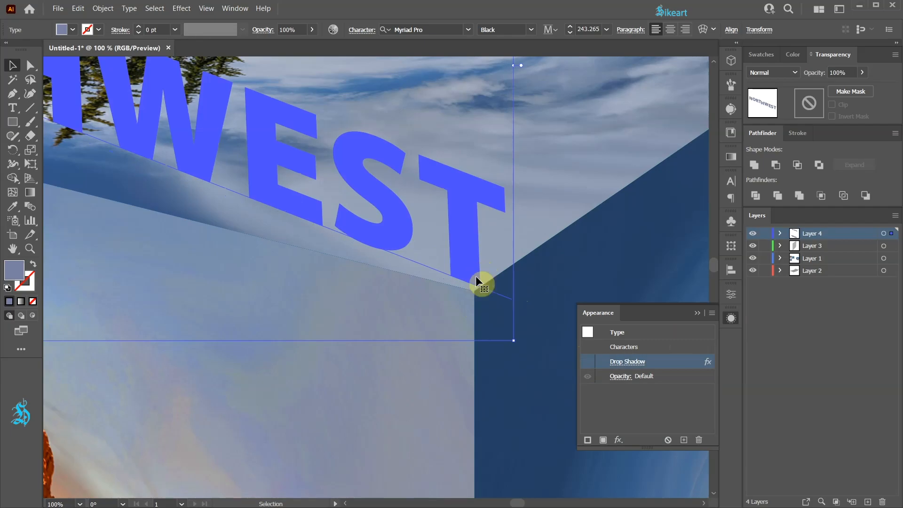
Rotate the text copy about the cube's front corner and skew it with Free Transform to lie along the top face's left front edge
key(r)
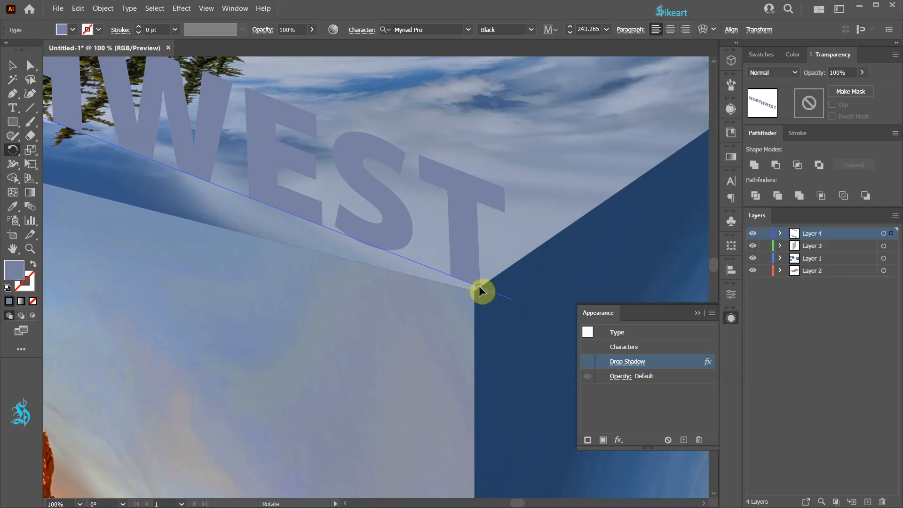
drag(438, 177, 523, 227)
key(ctrl+minus)
key(ctrl+minus)
key(ctrl+minus)
key(ctrl+minus)
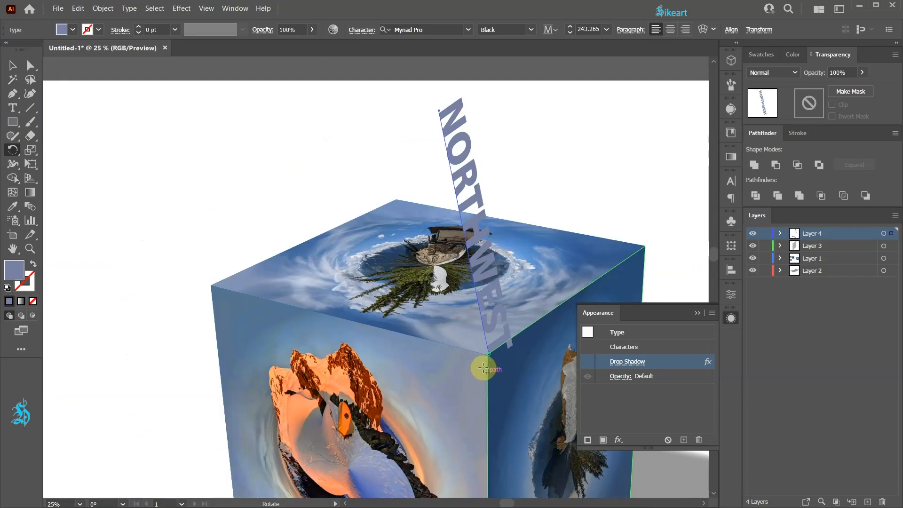
key(v)
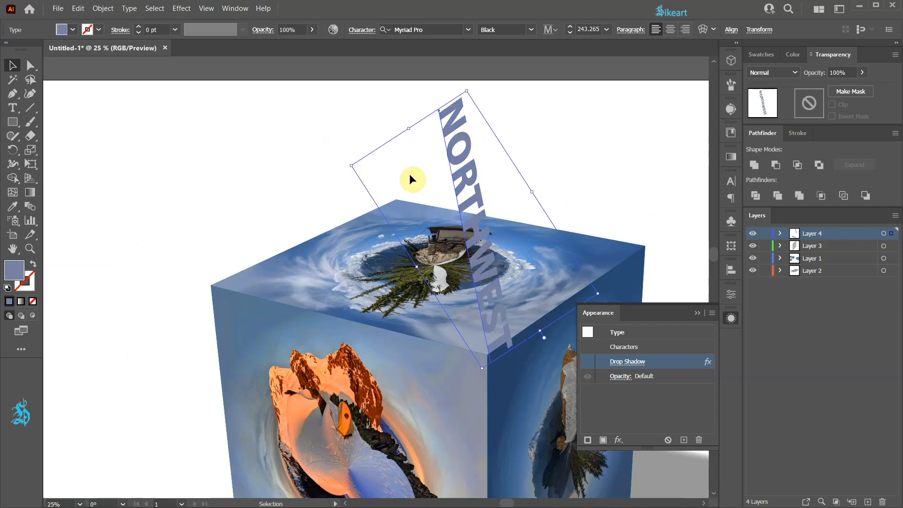
key(e)
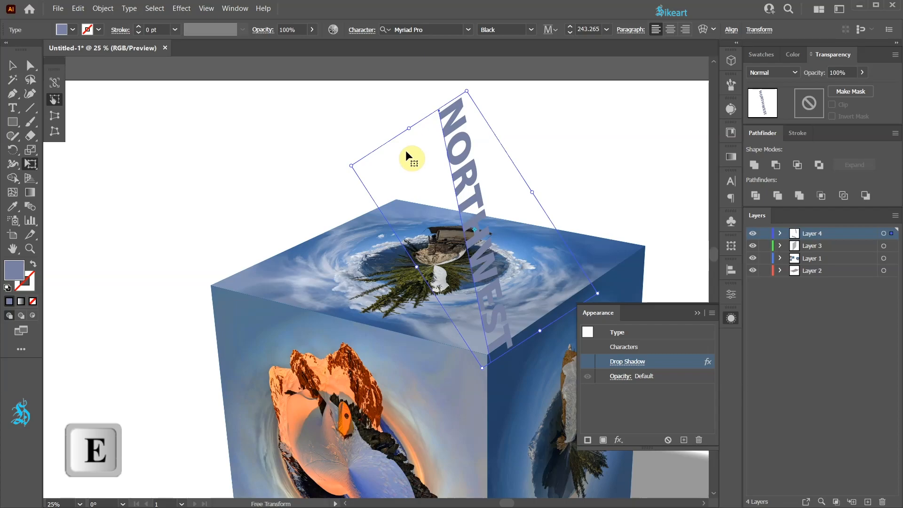
drag(406, 151, 444, 263)
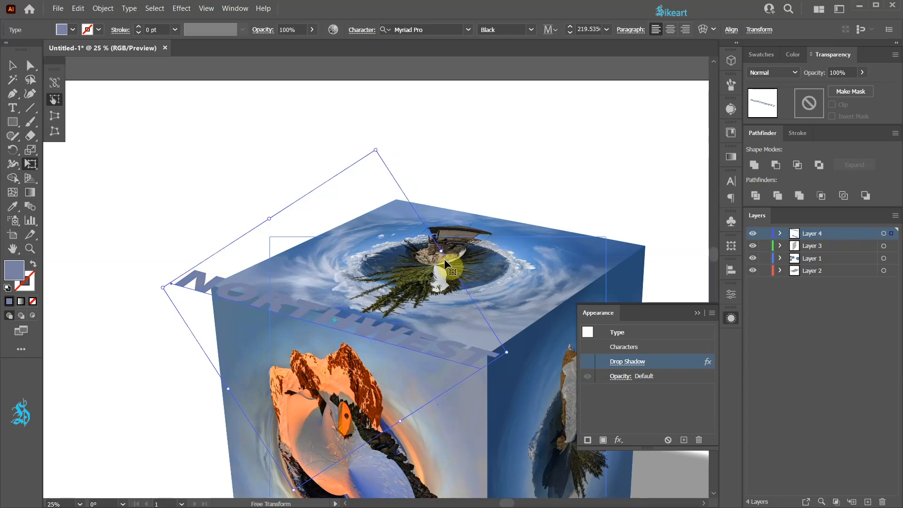
drag(164, 290, 215, 292)
key(ctrl+z)
Reposition the skewed text copy and replace its wording with PACIFIC
drag(354, 316, 362, 301)
drag(395, 335, 398, 266)
key(t)
drag(187, 196, 517, 289)
text(PACIFIC)
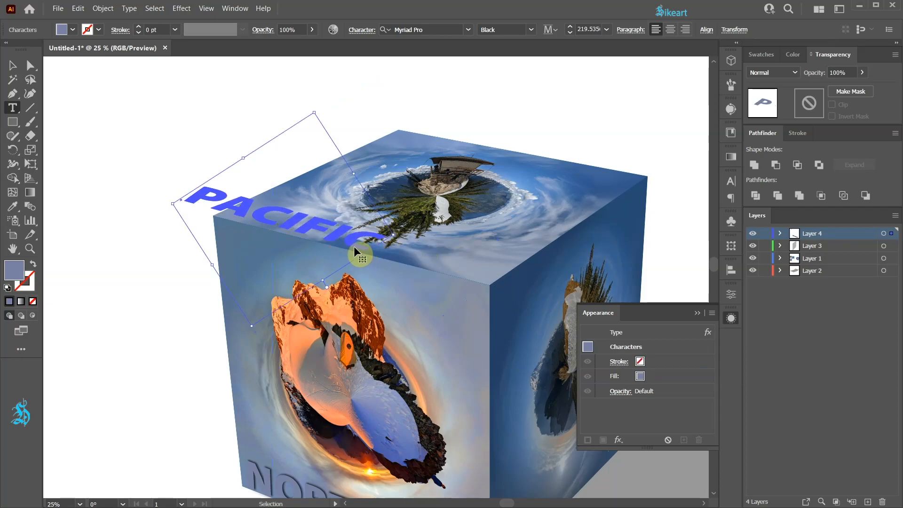
Move the PACIFIC text to the cube's front corner and rotate it slightly so its baseline follows the top face's left front edge
drag(357, 246, 456, 278)
scroll(456, 280, up, 2)
key(r)
click(515, 282)
drag(172, 183, 170, 185)
scroll(330, 291, down, 3)
scroll(318, 271, up, 2)
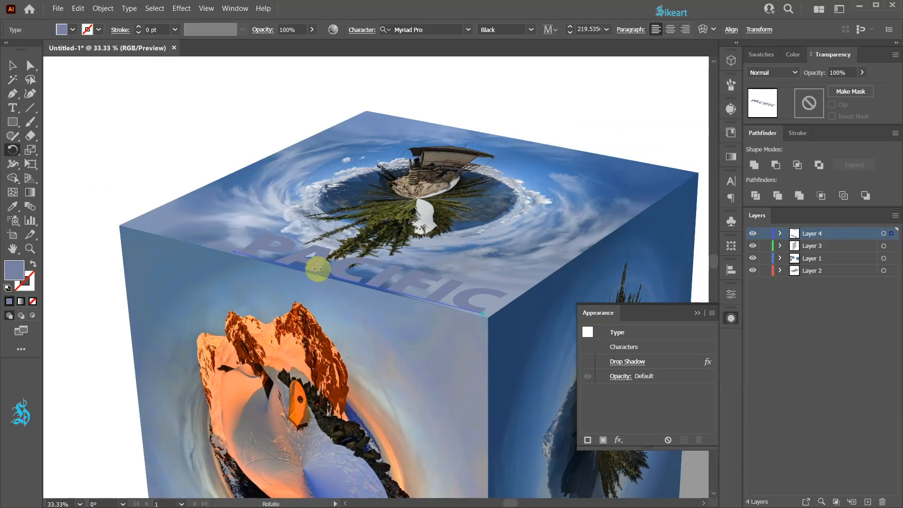
Apply a Drop Shadow to the PACIFIC text in Multiply mode, 75% opacity, X offset 17 px, Y offset -1 px and 5 px blur
key(v)
click(181, 9)
mouse_move(211, 115)
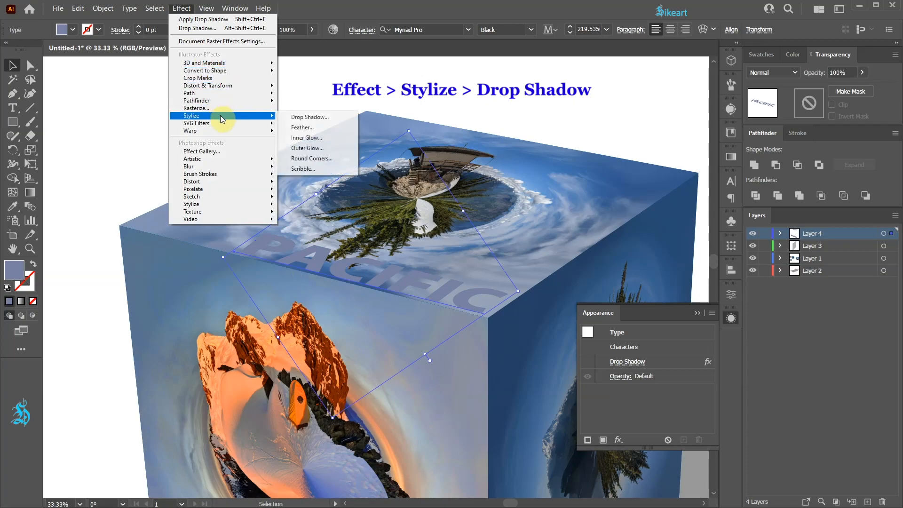
click(298, 117)
click(501, 284)
click(626, 142)
click(626, 167)
click(626, 167)
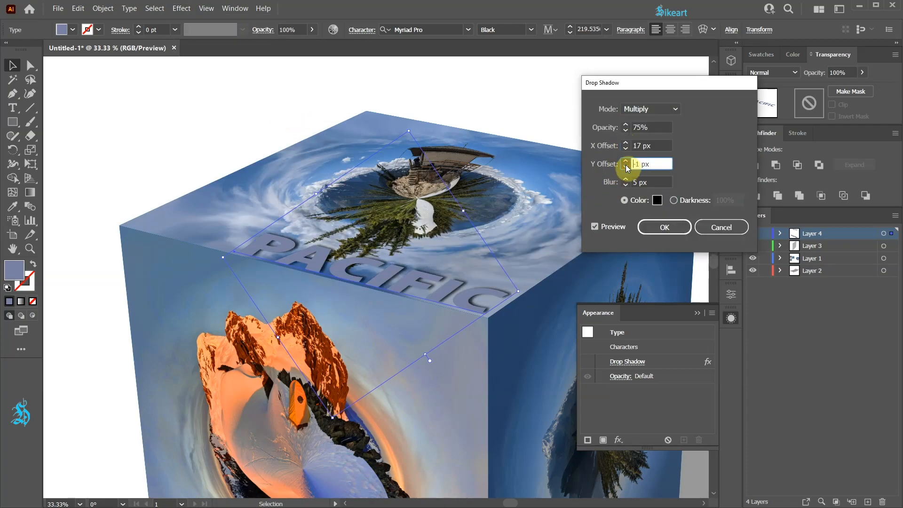
click(664, 226)
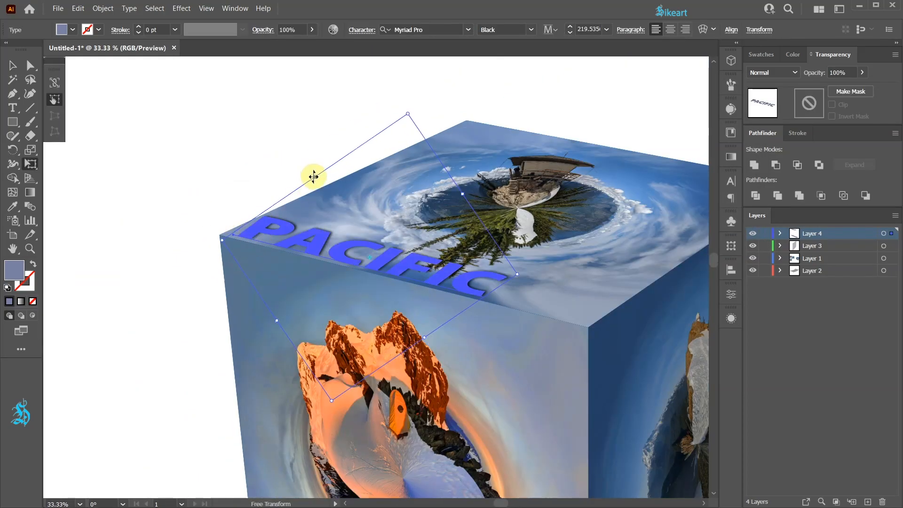
Refine the size, skew and position of the PACIFIC text with Free Transform so it fits the top face near the front corner, and deselect it
drag(312, 175, 517, 206)
drag(471, 286, 512, 299)
drag(499, 130, 501, 141)
key(e)
drag(548, 221, 564, 224)
drag(414, 200, 423, 212)
drag(555, 296, 515, 291)
click(426, 353)
key(ctrl+equal)
scroll(443, 296, down, 3)
click(197, 323)
Bring the flat top-face image beside the cube and recolor the PACIFIC text with a light gray-blue sampled from that image using the Eyedropper
key(v)
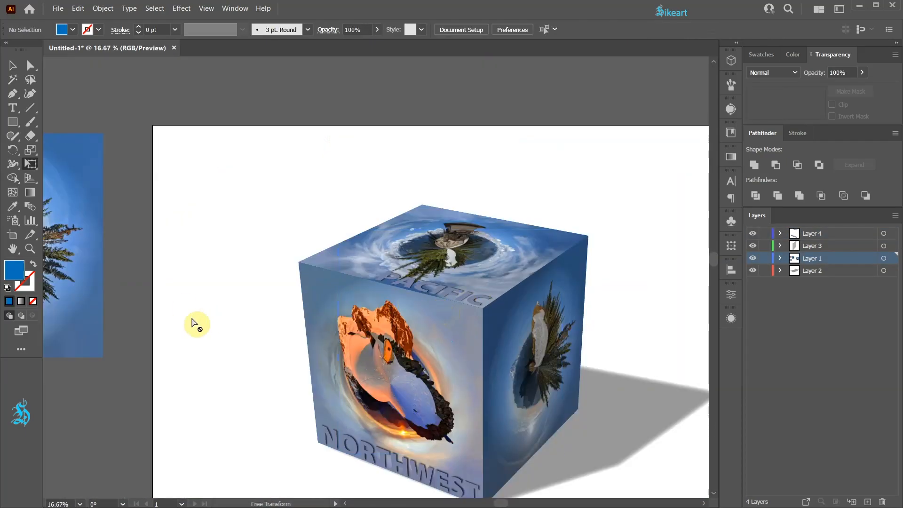
scroll(289, 354, down, 2)
drag(141, 360, 433, 195)
scroll(446, 235, up, 2)
scroll(445, 237, up, 3)
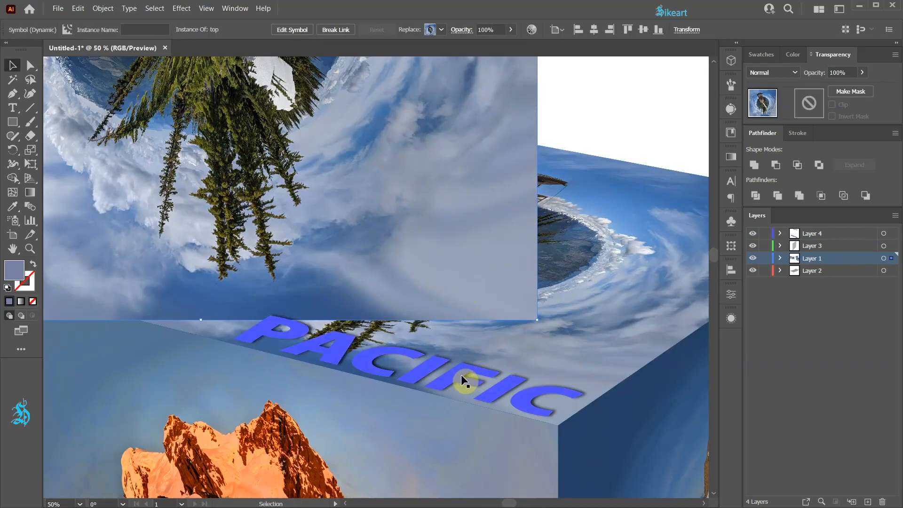
click(458, 373)
key(i)
click(478, 308)
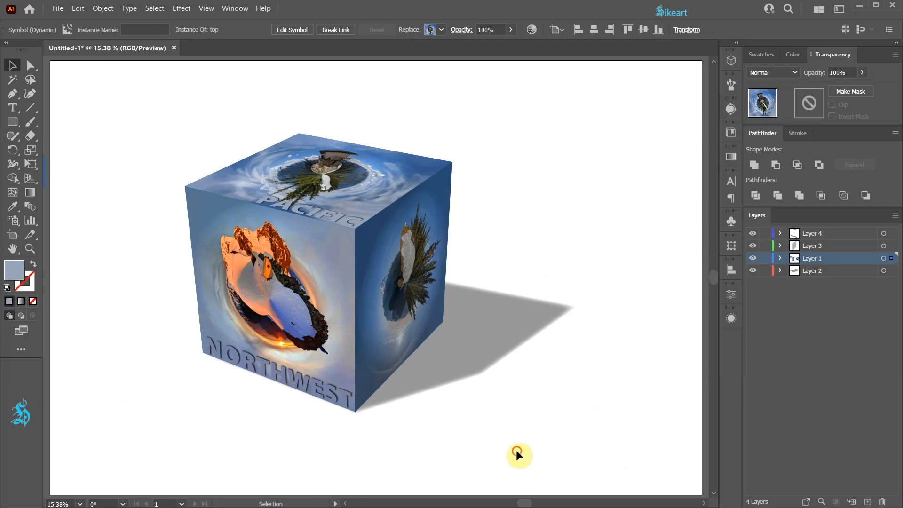
click(518, 454)
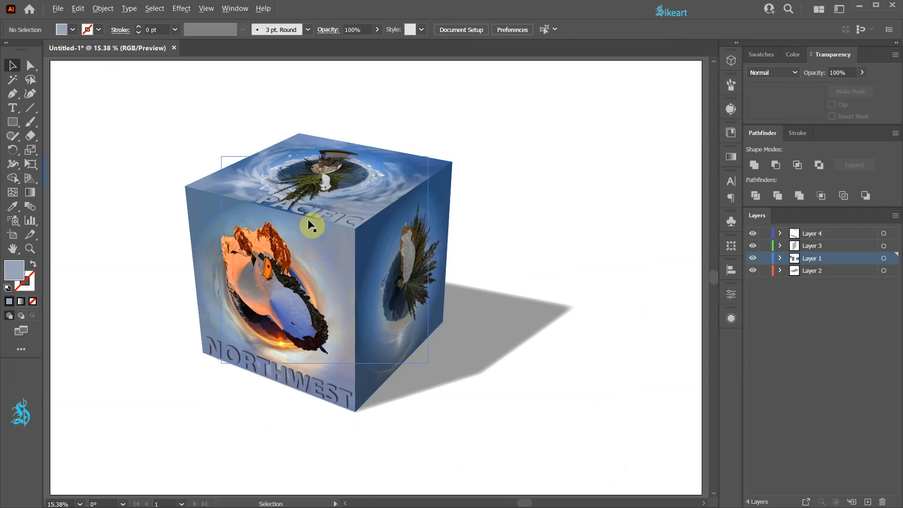
Edit the PACIFIC text's visible drop shadow to an X offset of 19 px and a Y offset of 1 px
scroll(373, 207, up, 3)
click(374, 208)
scroll(373, 208, down, 2)
click(731, 318)
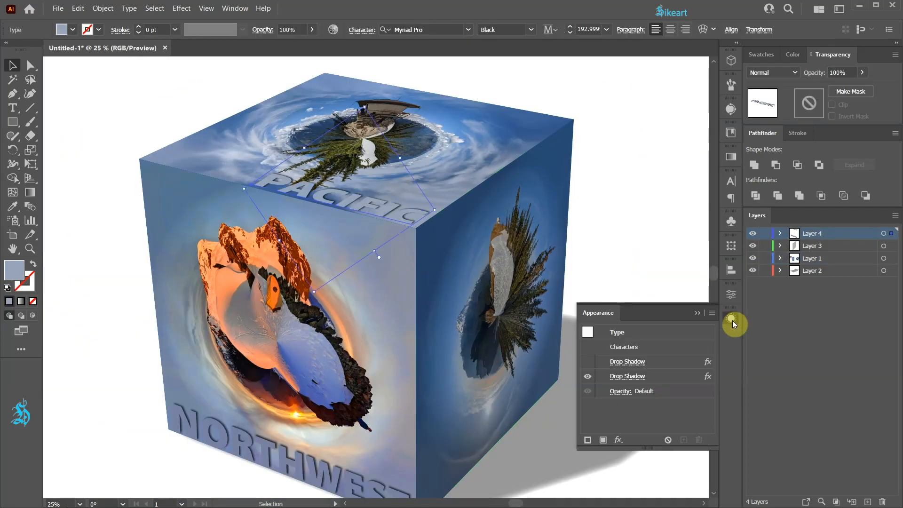
click(627, 376)
click(625, 143)
click(626, 143)
click(627, 150)
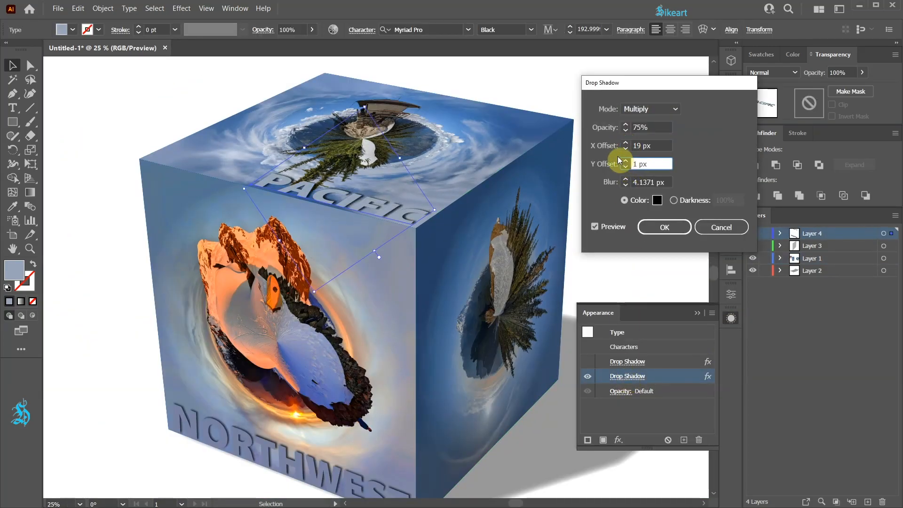
click(665, 228)
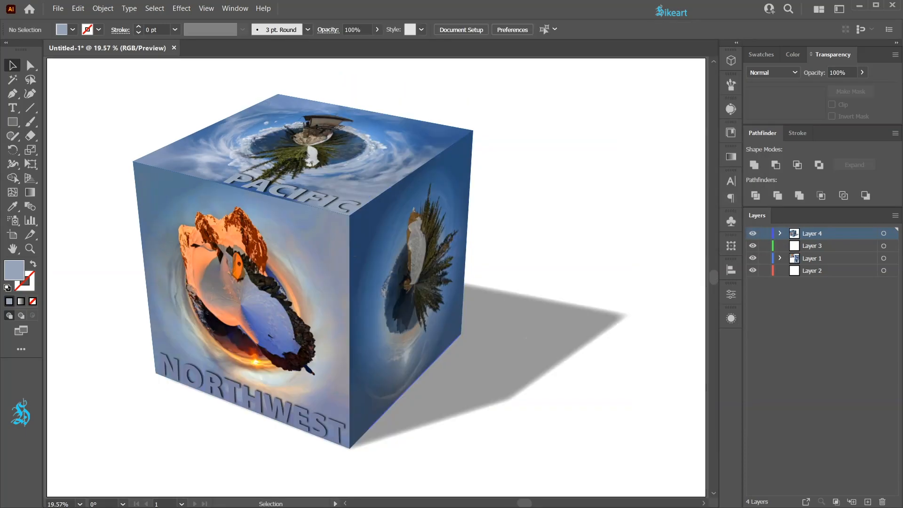